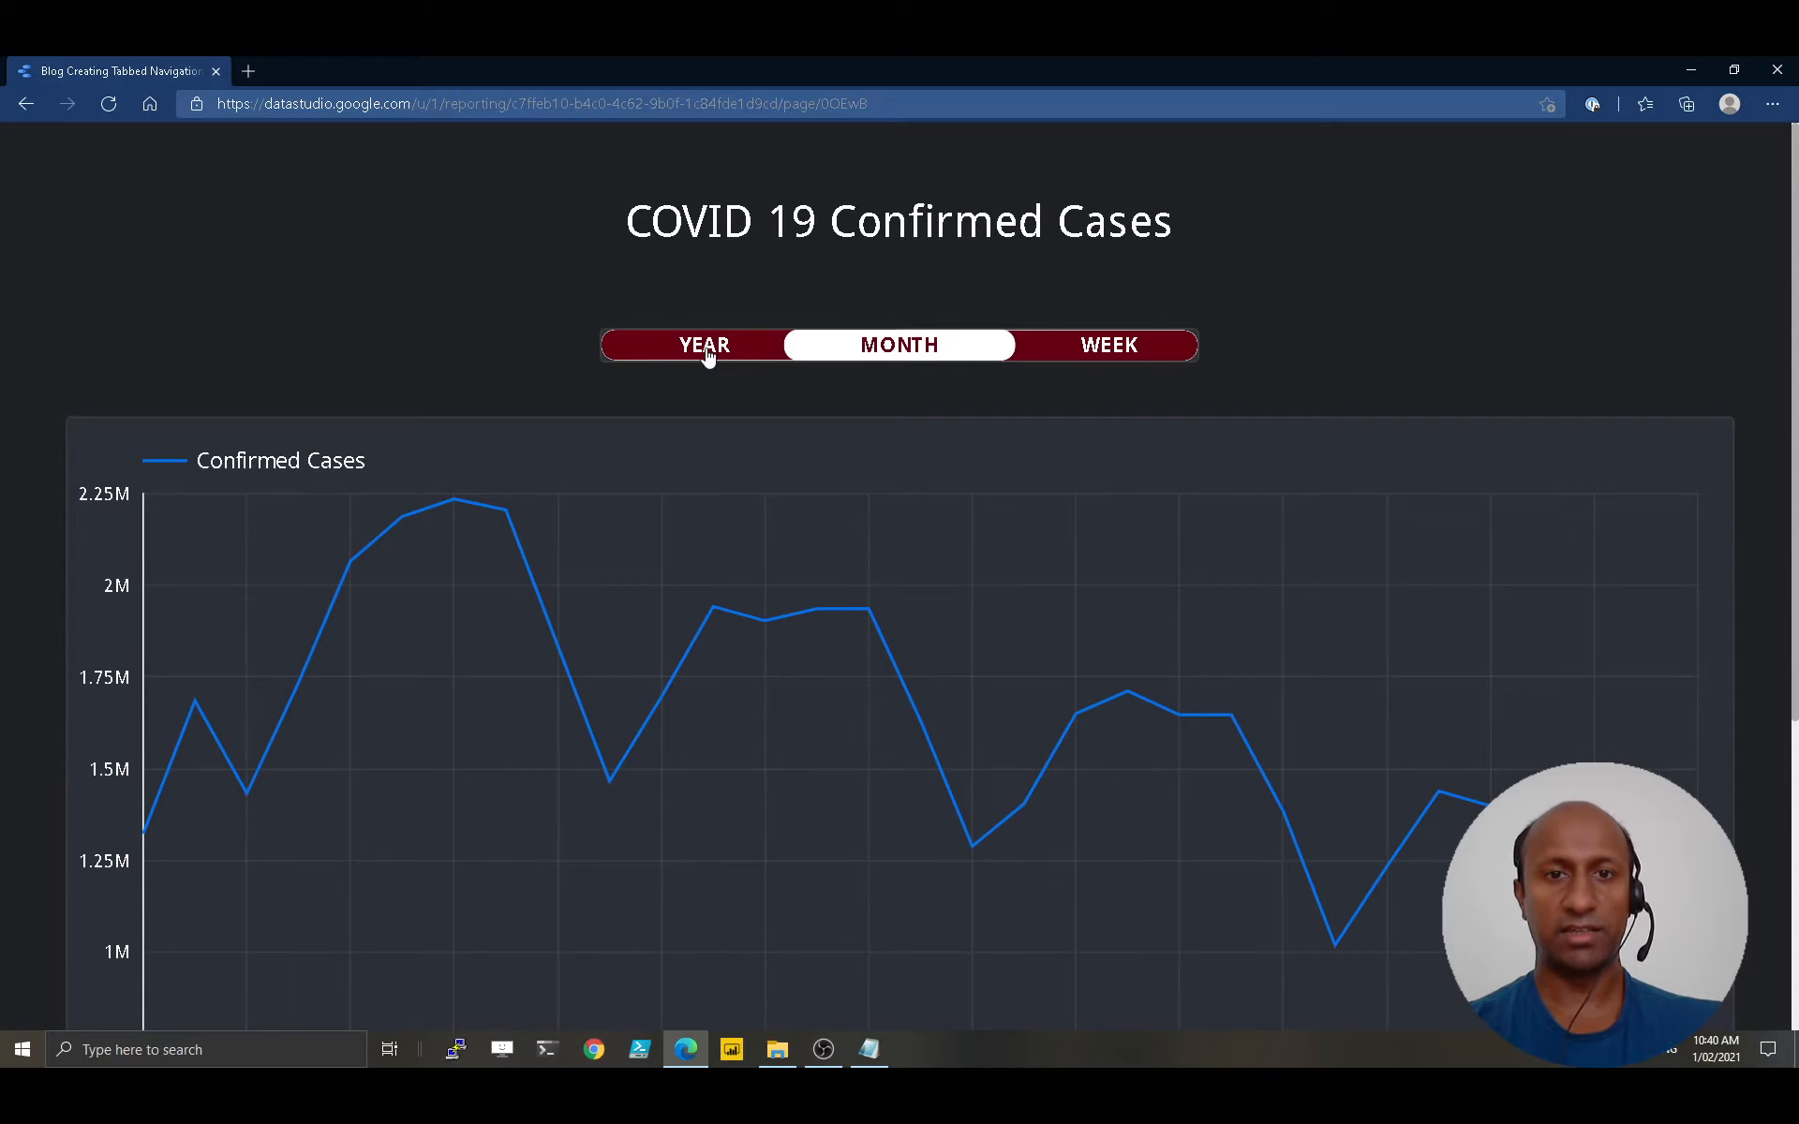
Switch among the YEAR, MONTH and WEEK tabs to examine their confirmed-case charts, finishing on YEAR
click(701, 349)
click(892, 353)
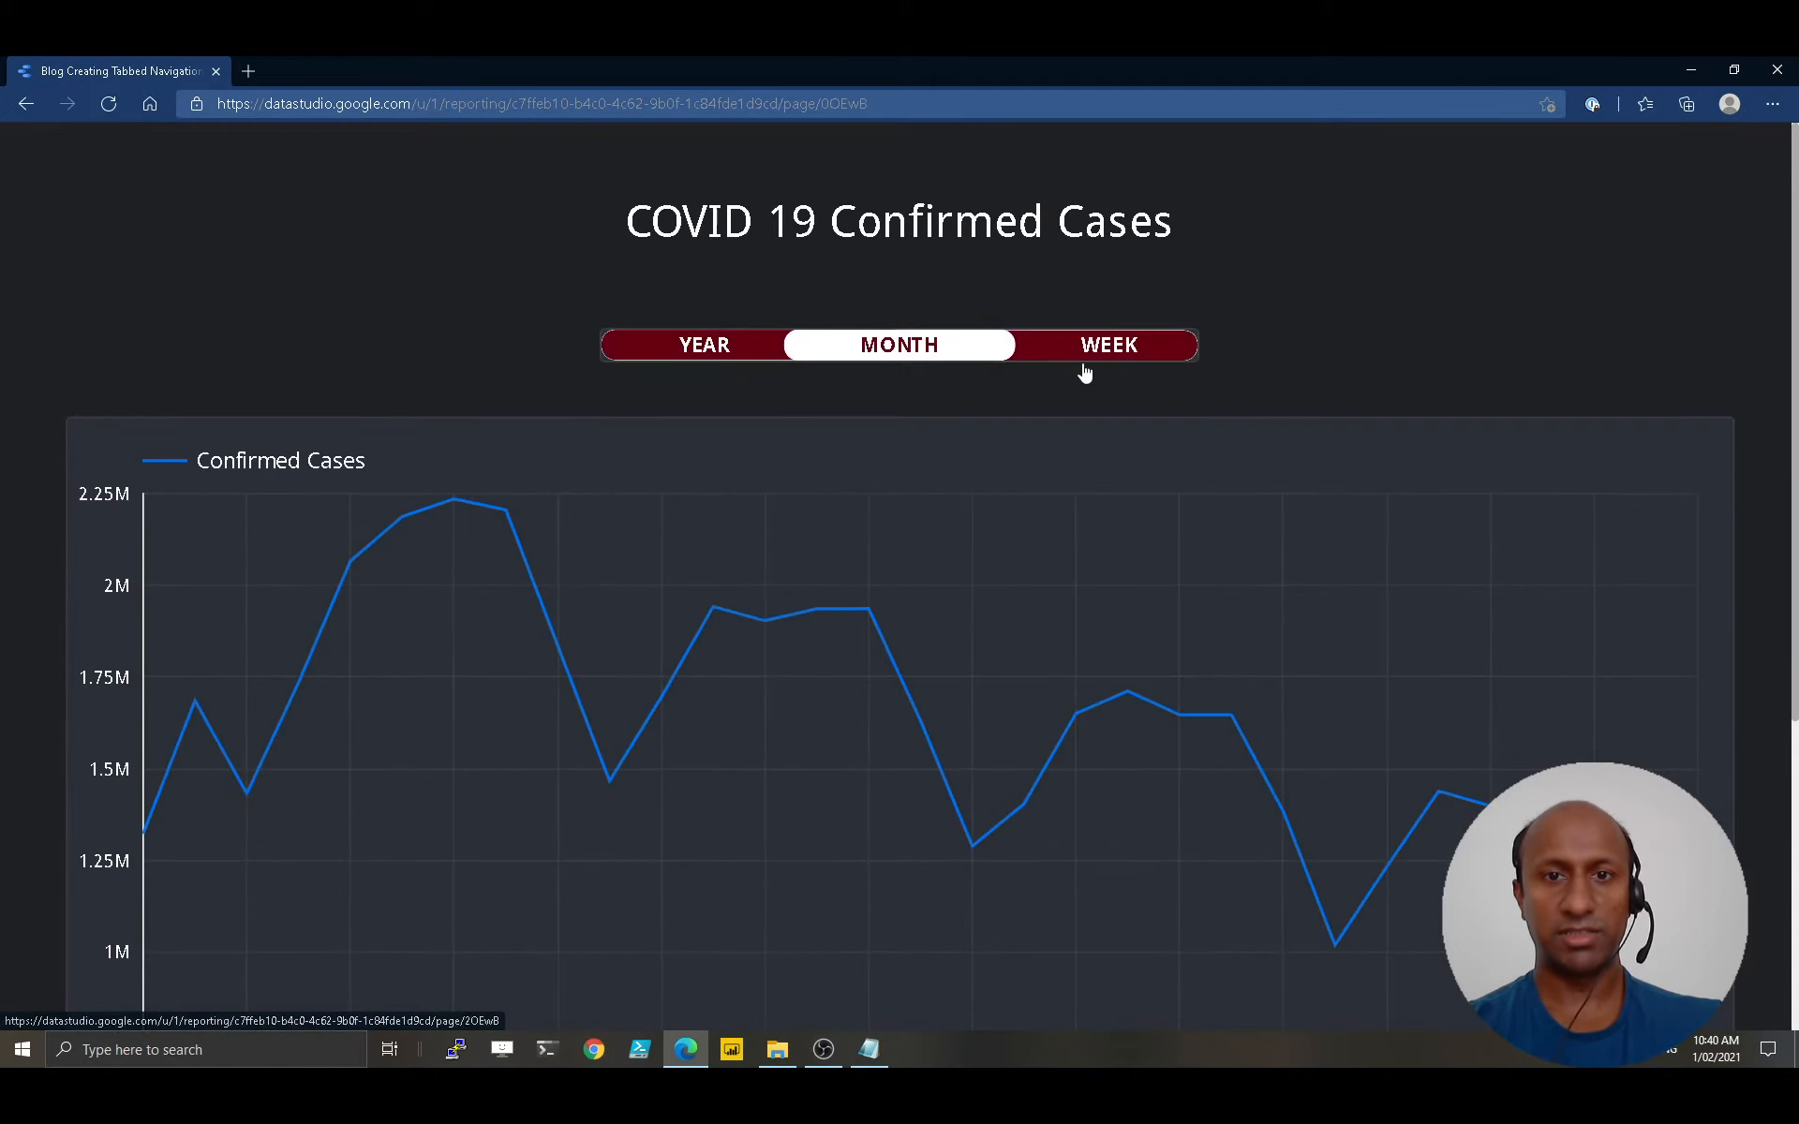
click(1122, 345)
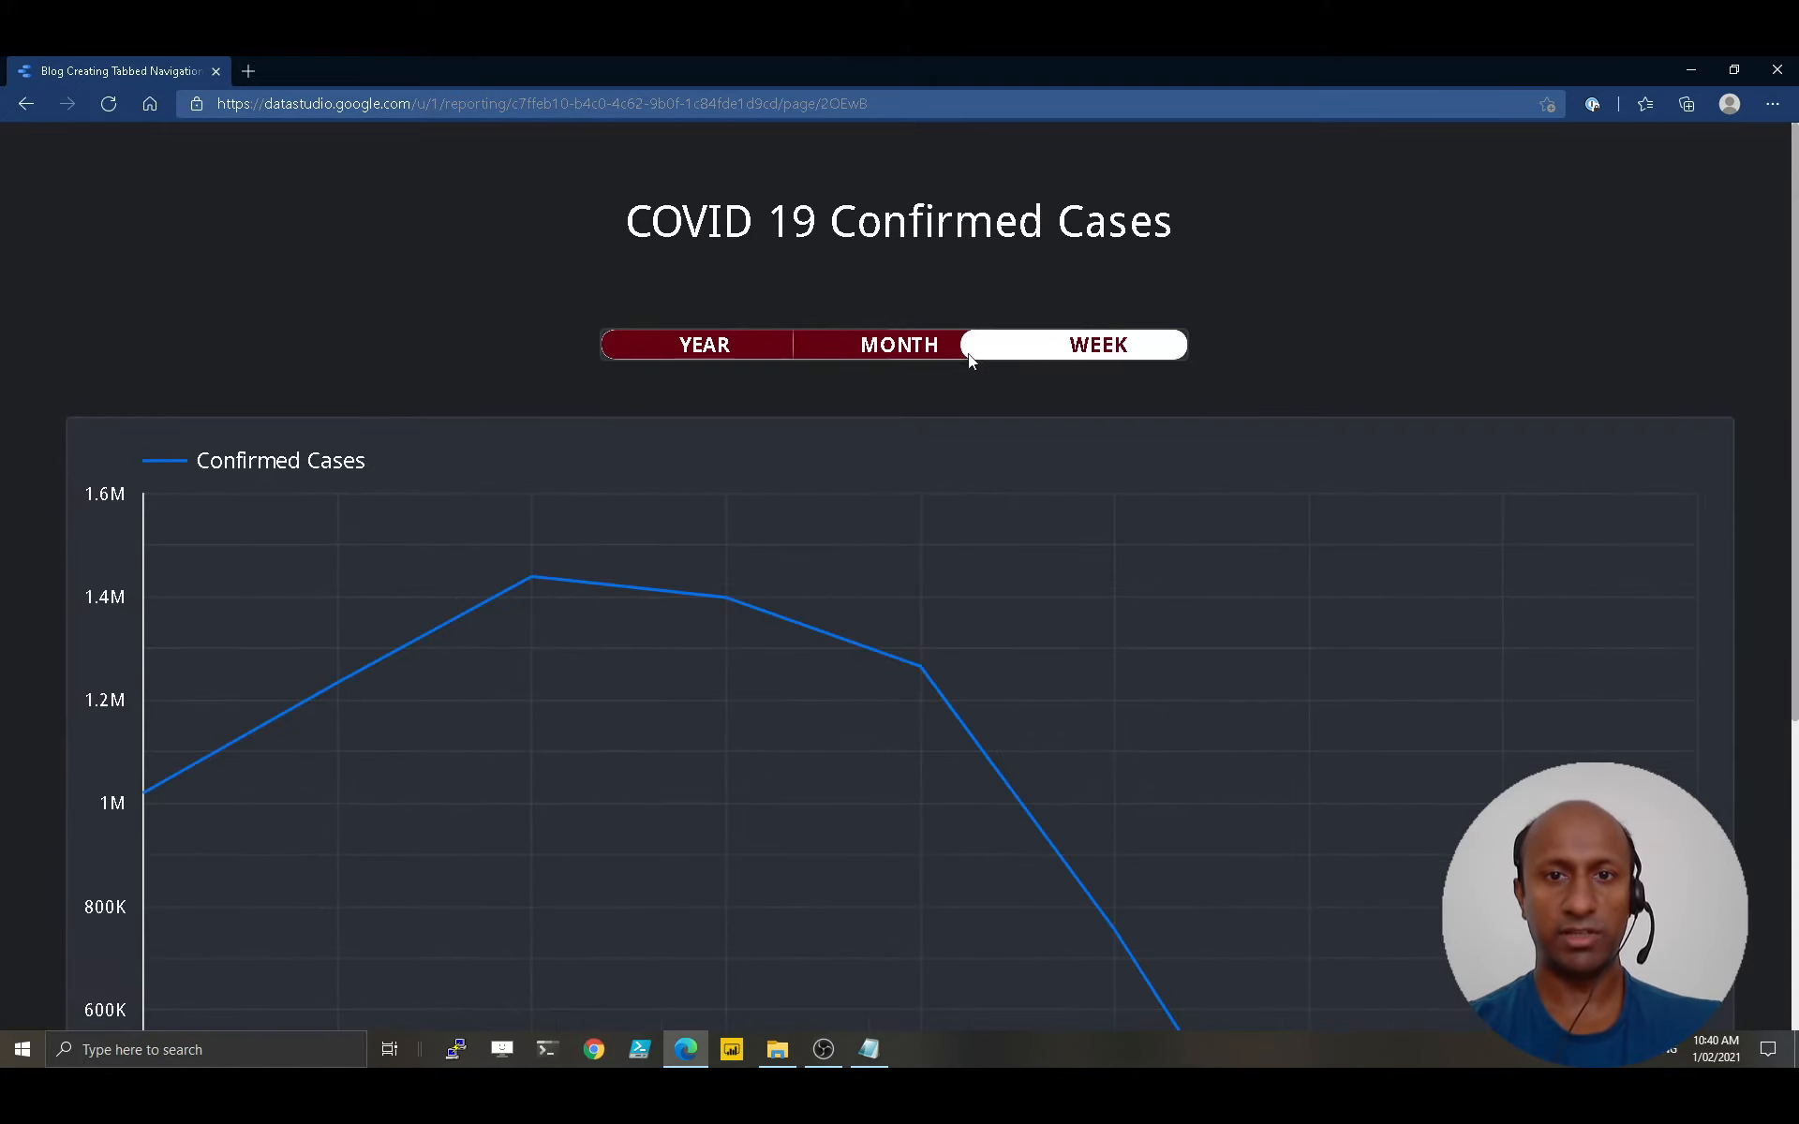
click(907, 352)
click(719, 349)
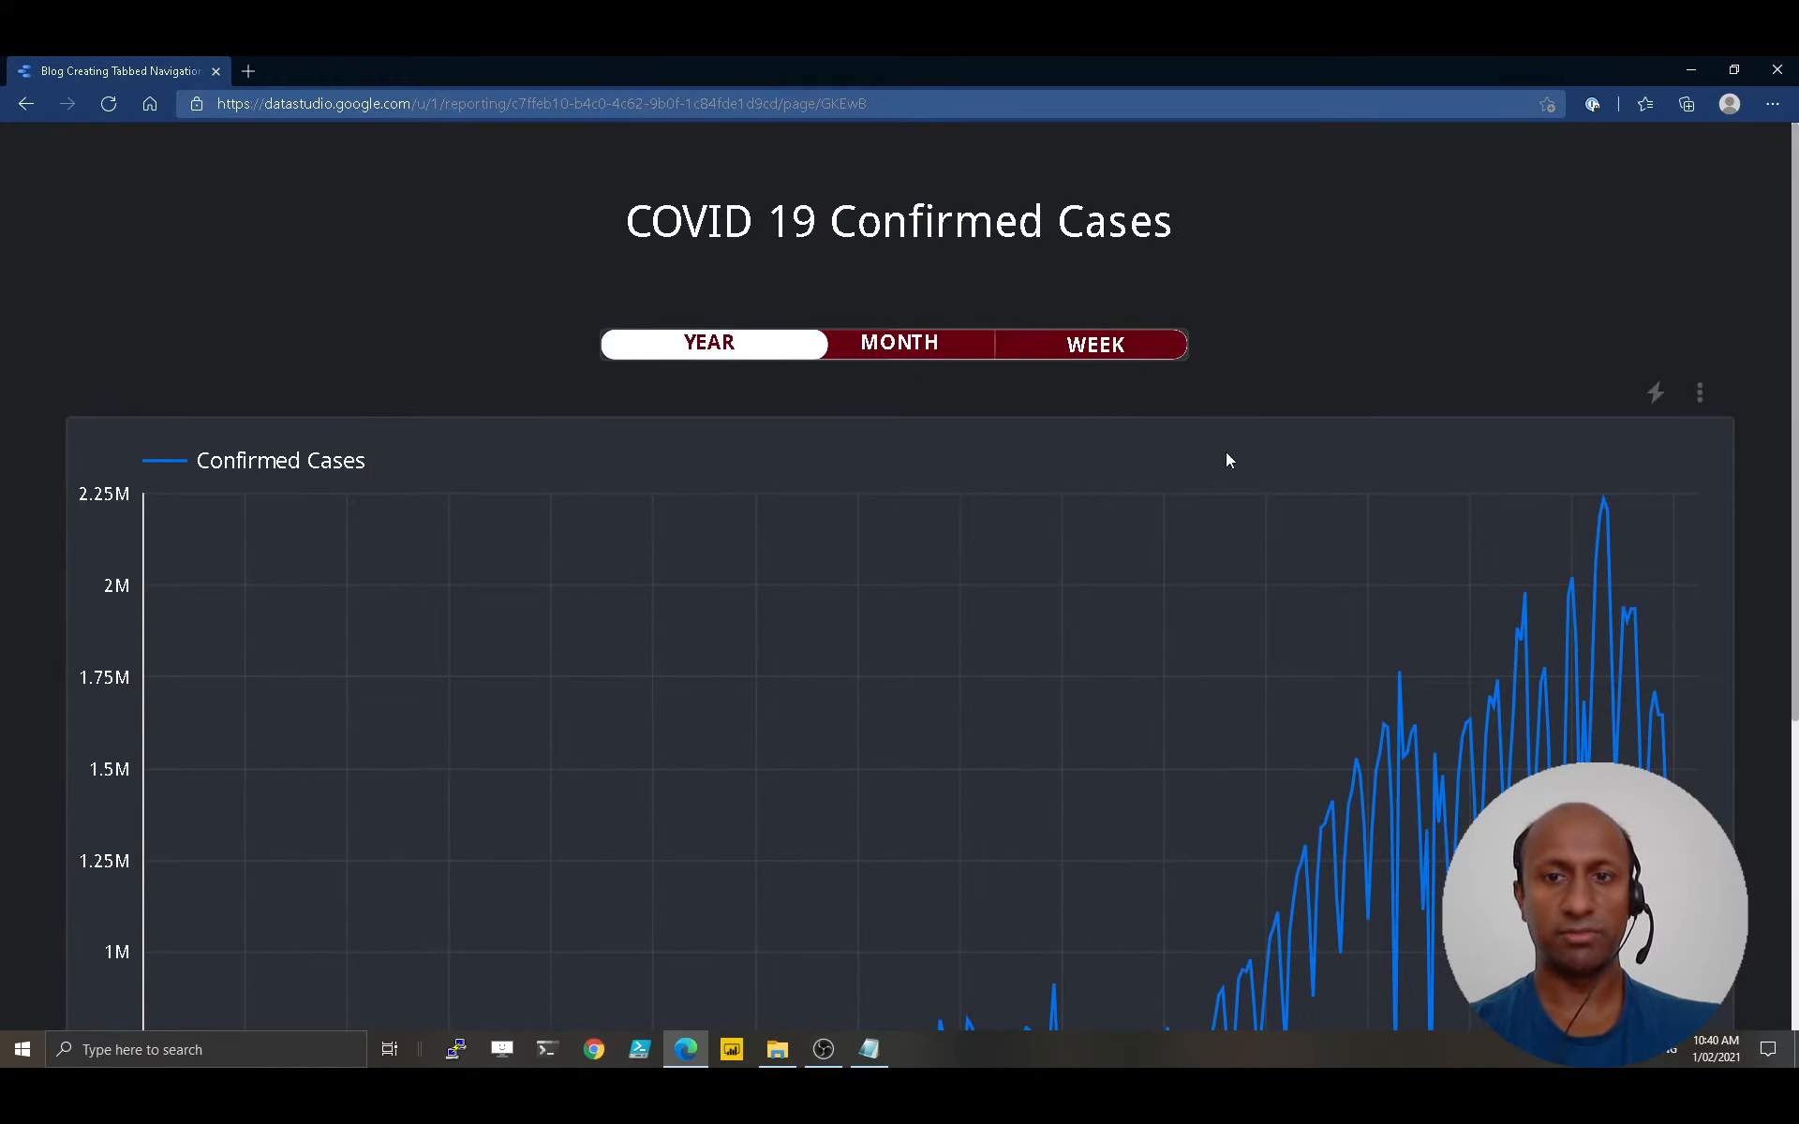
scroll(1227, 431, down, 2)
scroll(1225, 423, down, 1)
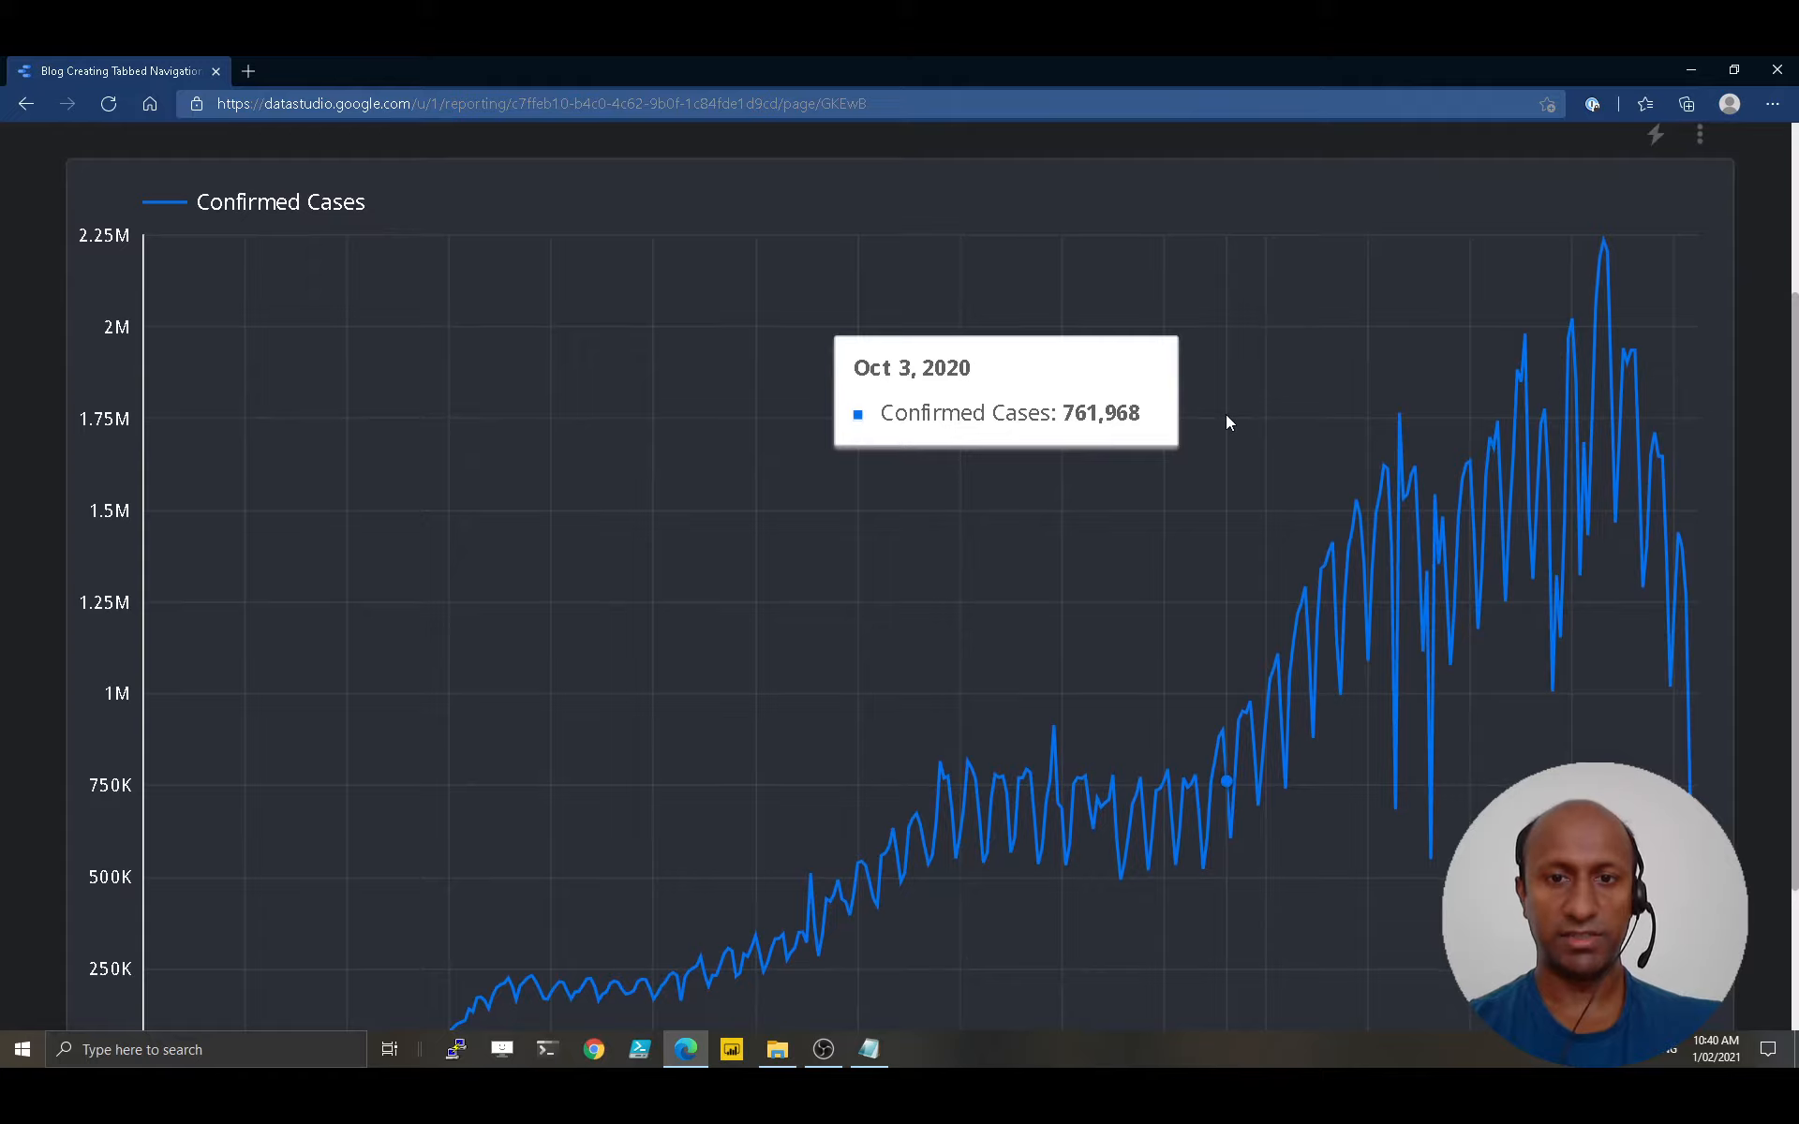
scroll(1225, 422, up, 3)
click(944, 351)
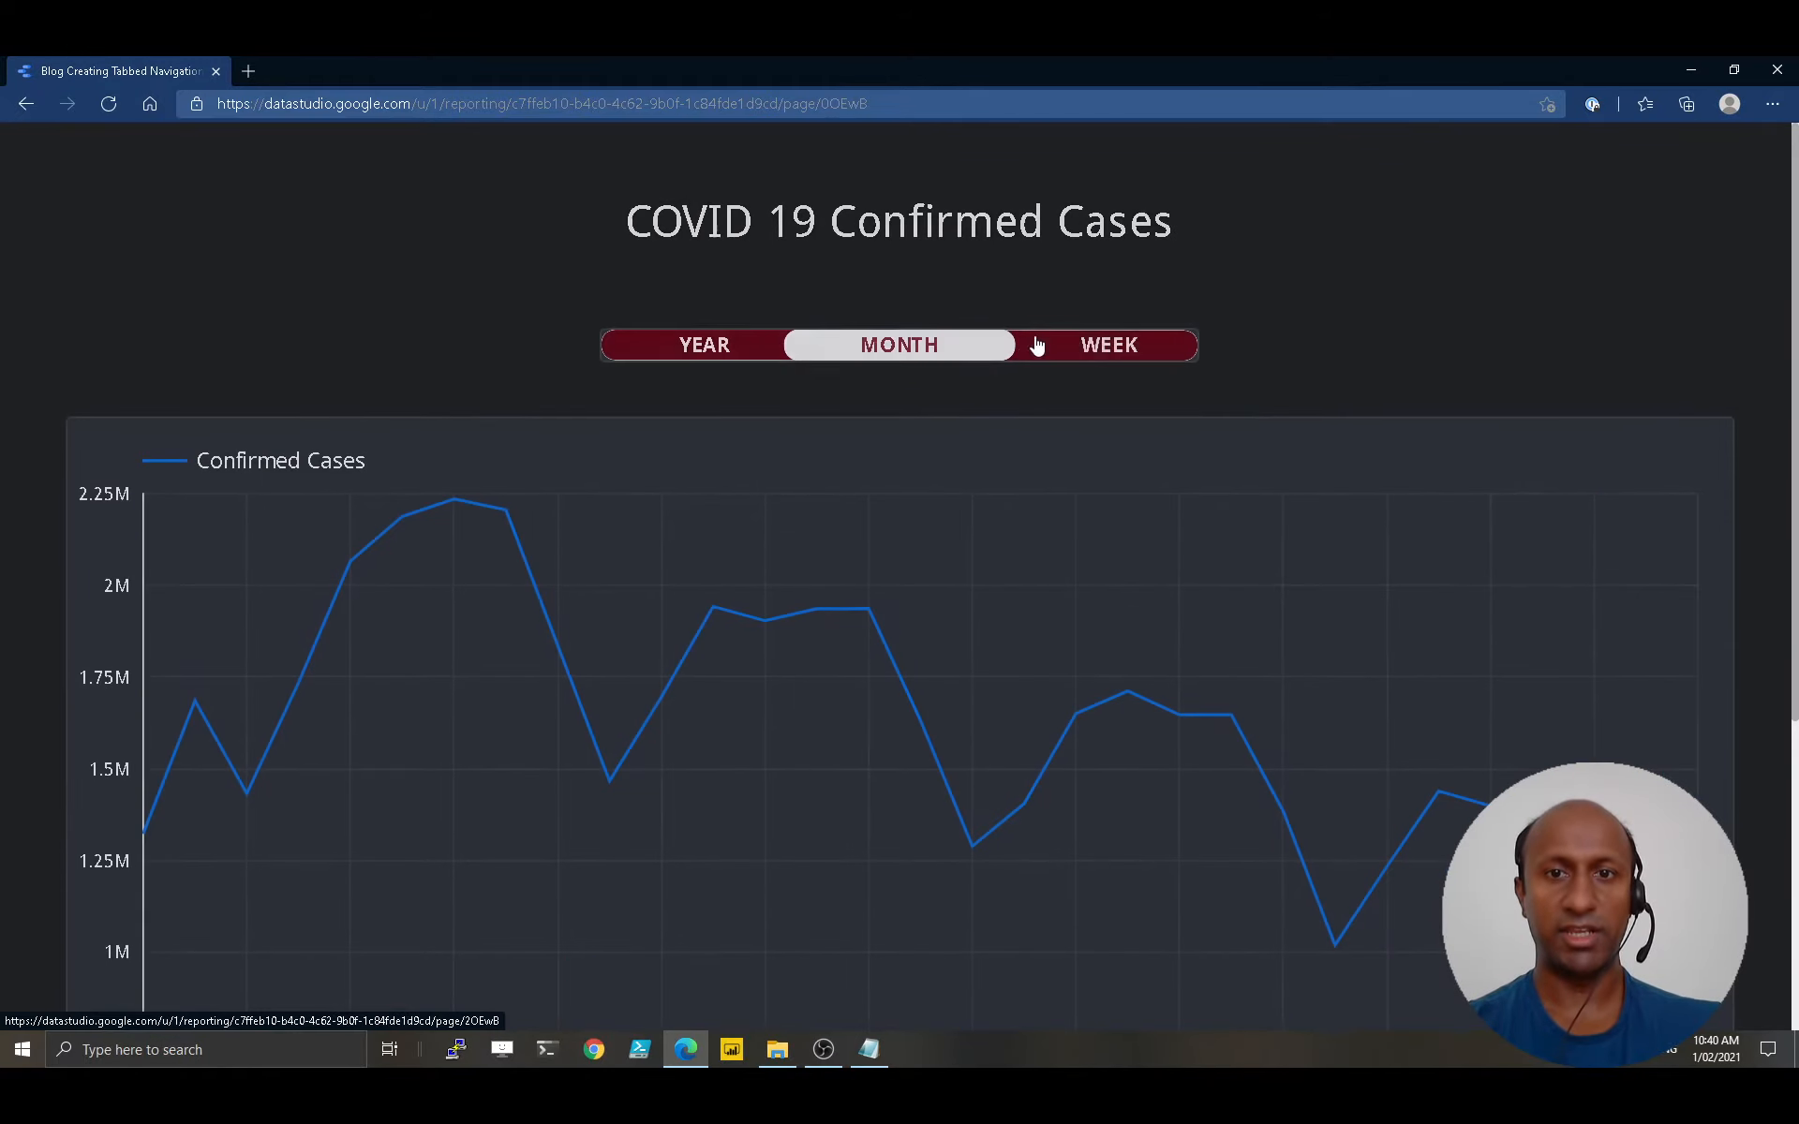
click(1093, 345)
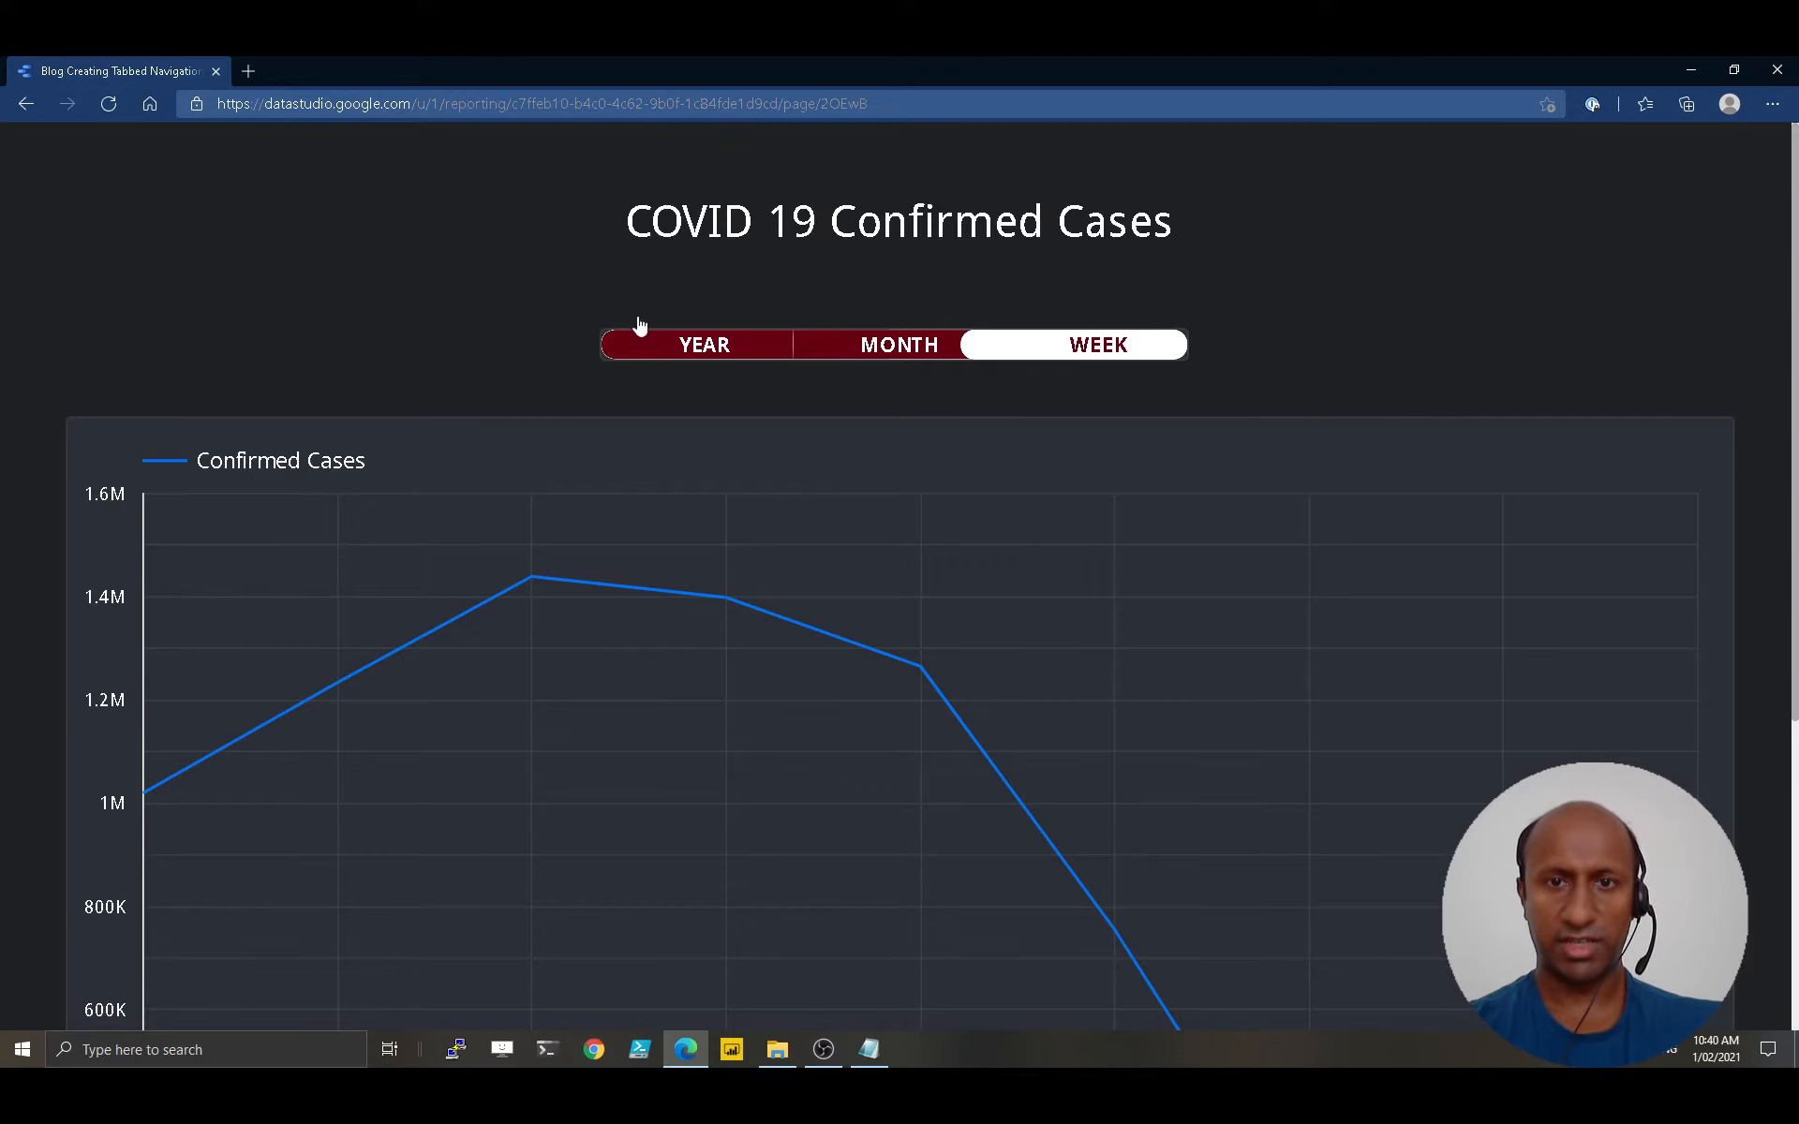
click(890, 354)
click(722, 348)
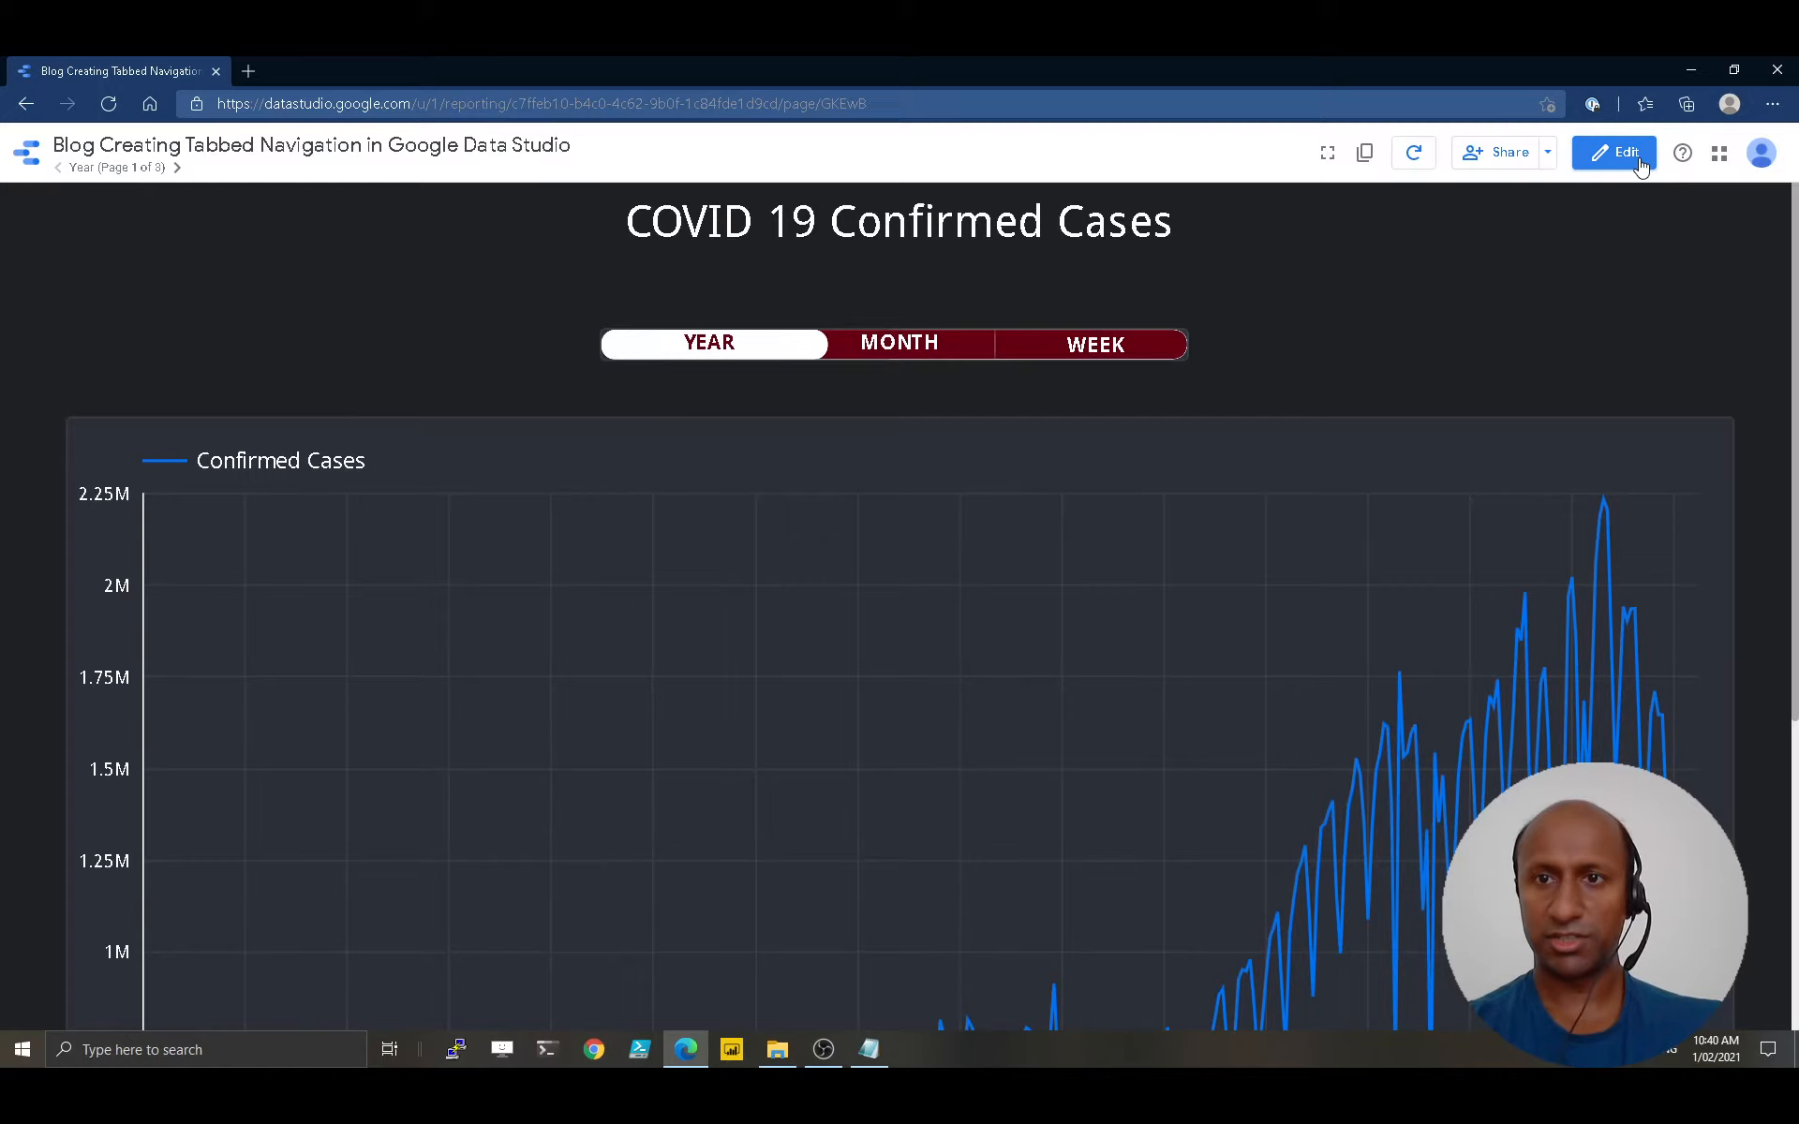
Open the report for editing and go through its Year, Month and Week pages
click(1621, 155)
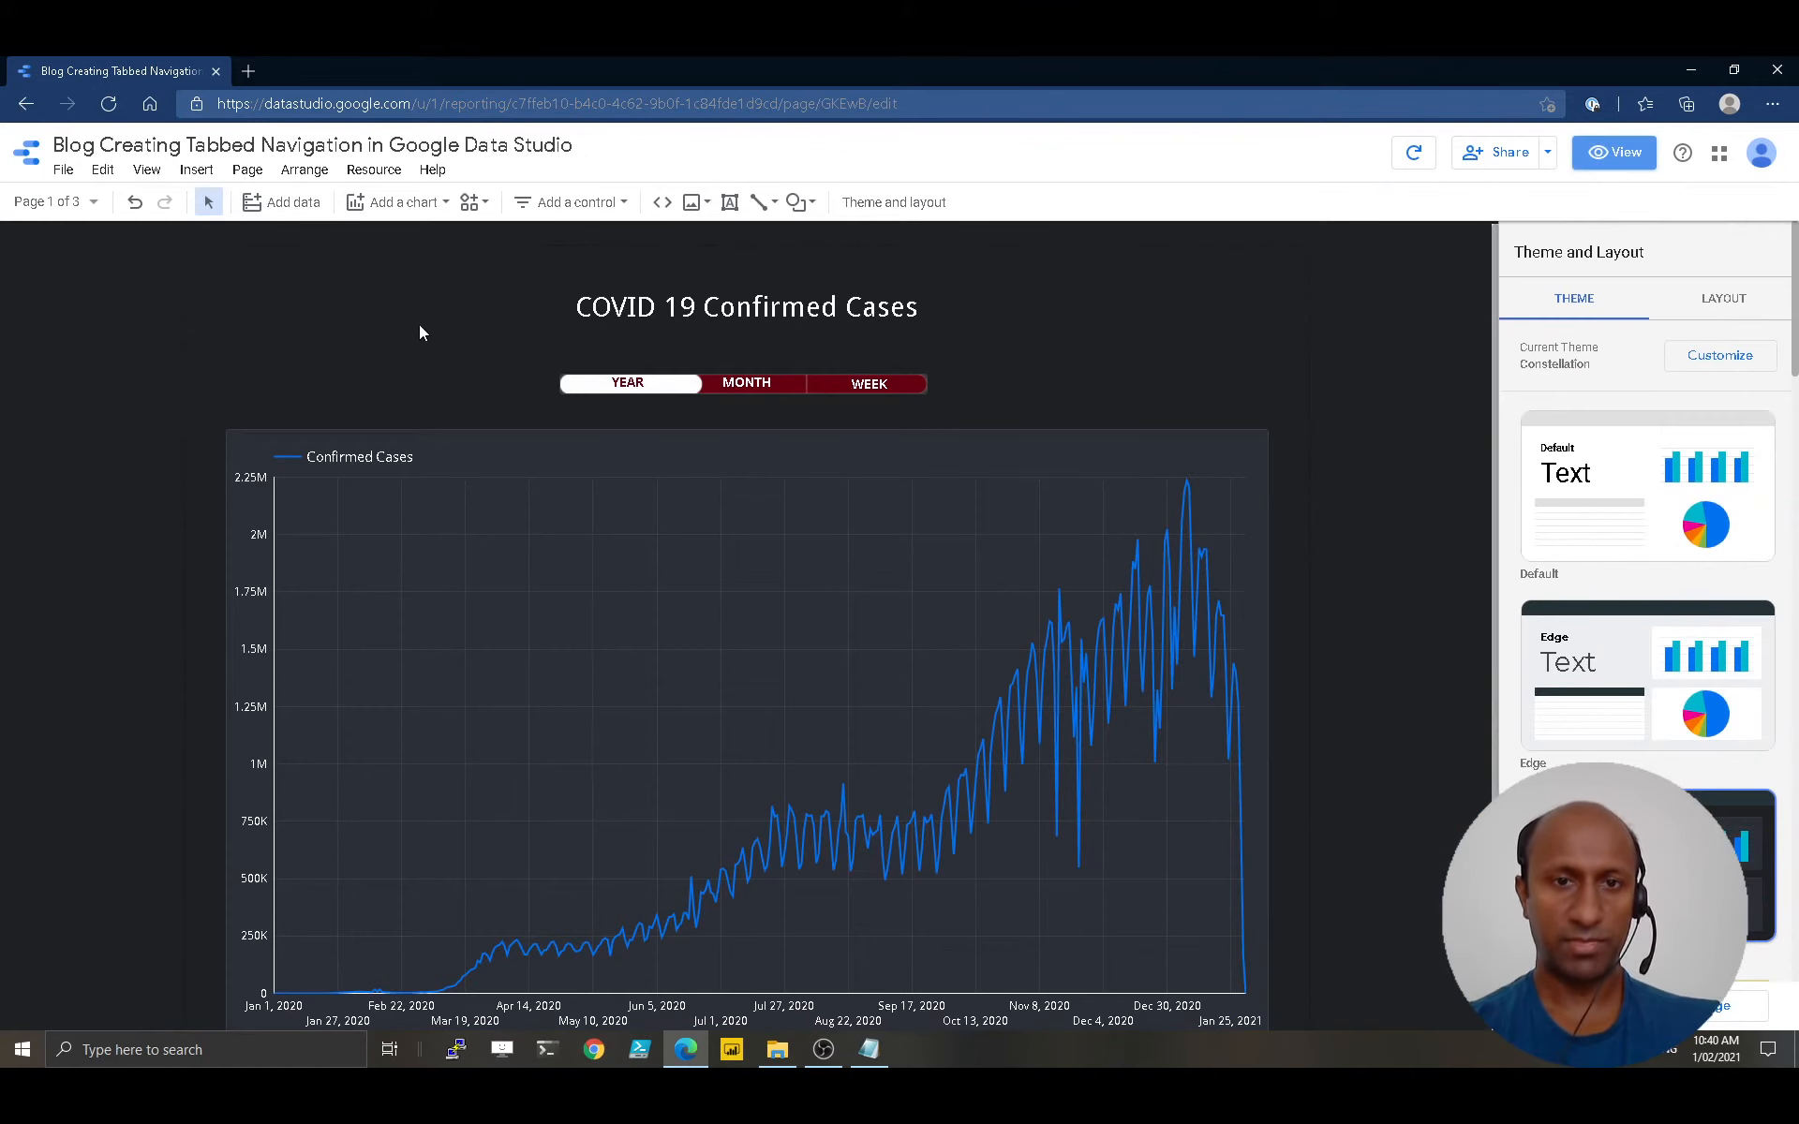
click(100, 215)
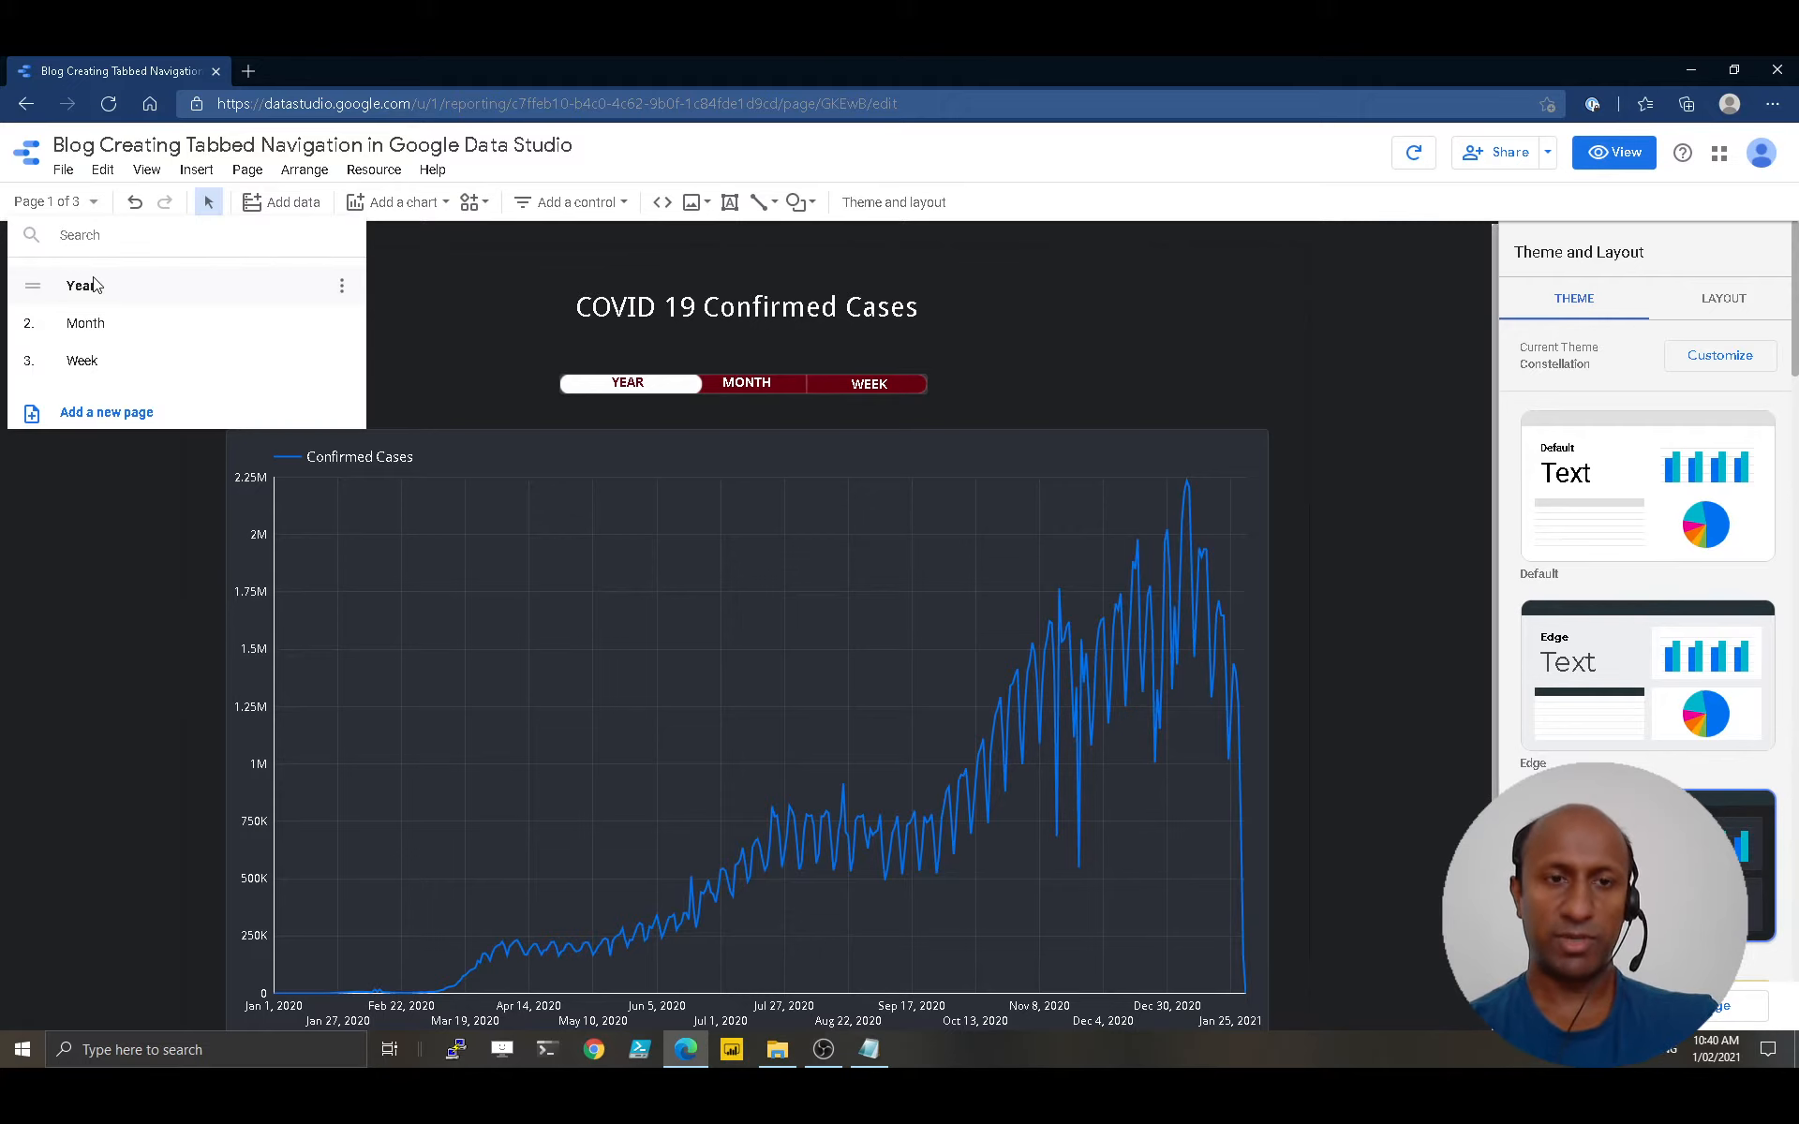
click(152, 330)
click(125, 298)
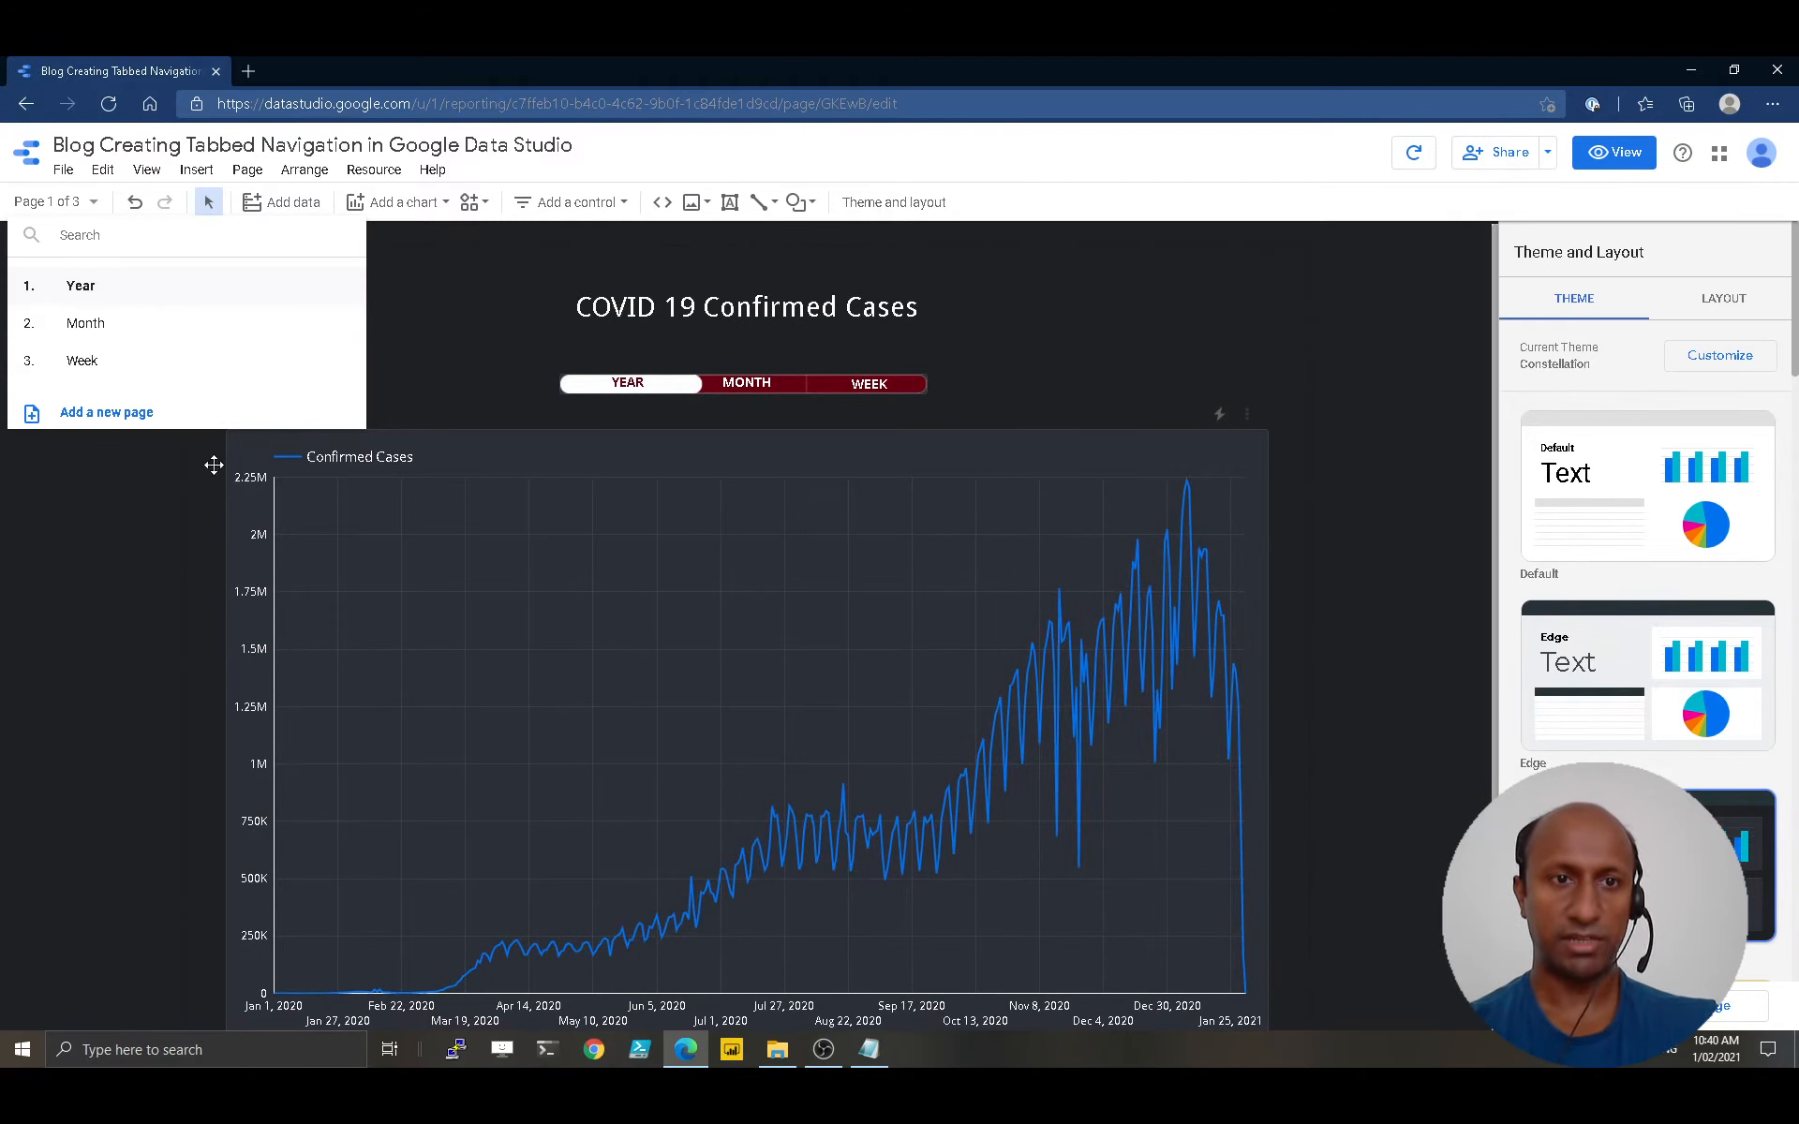
click(141, 335)
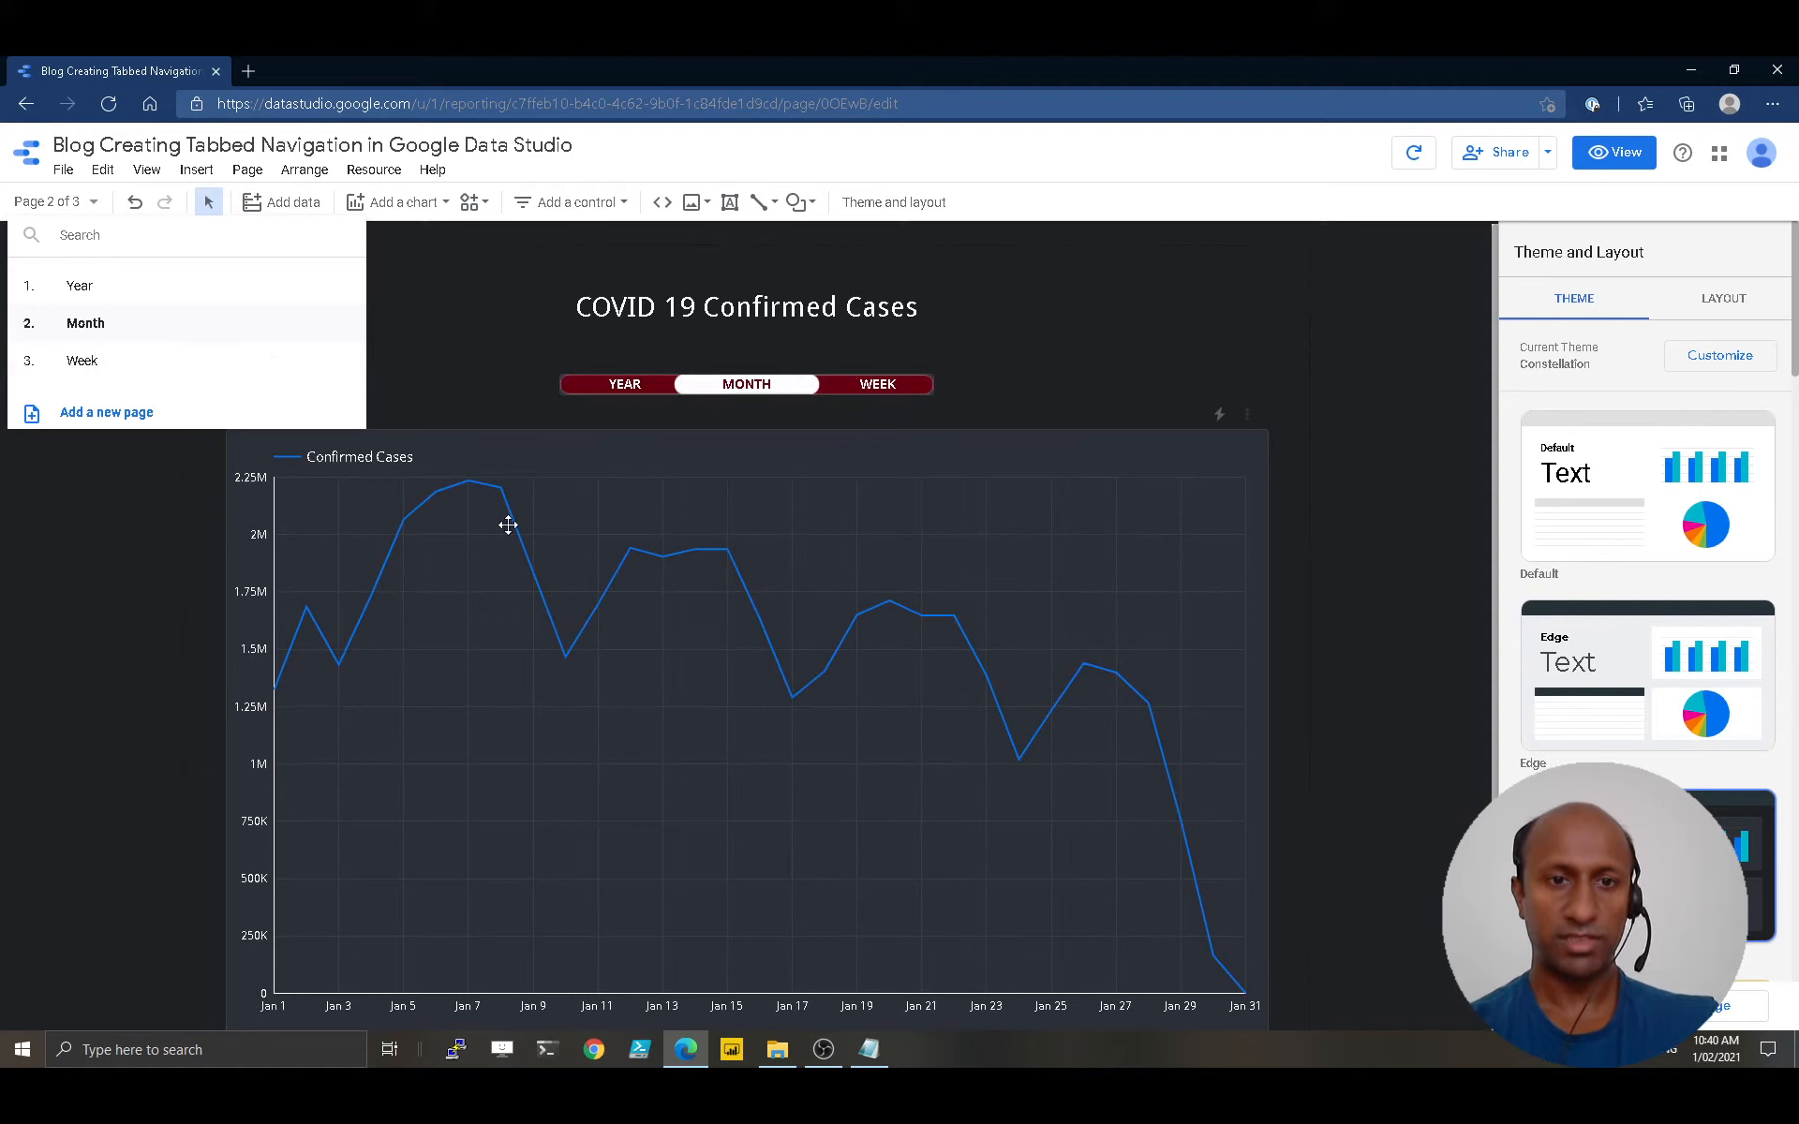
click(56, 364)
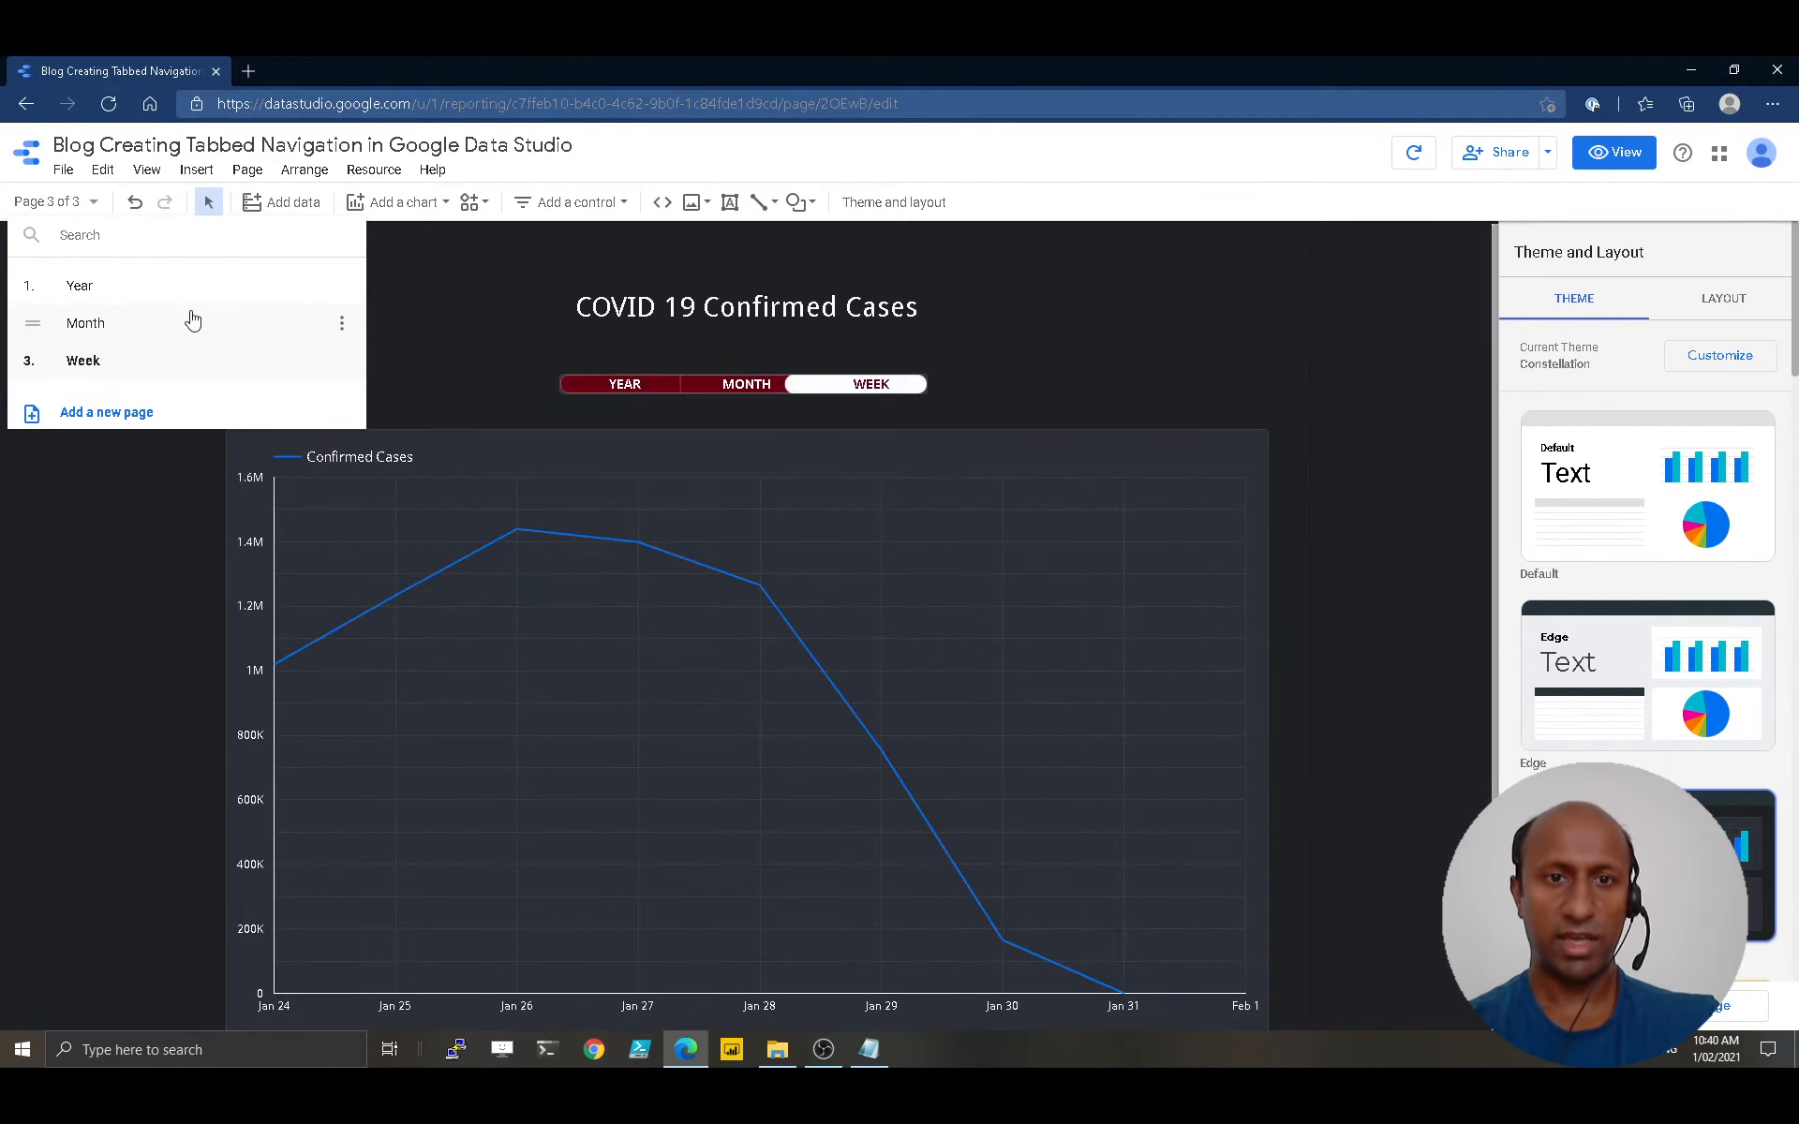
click(488, 371)
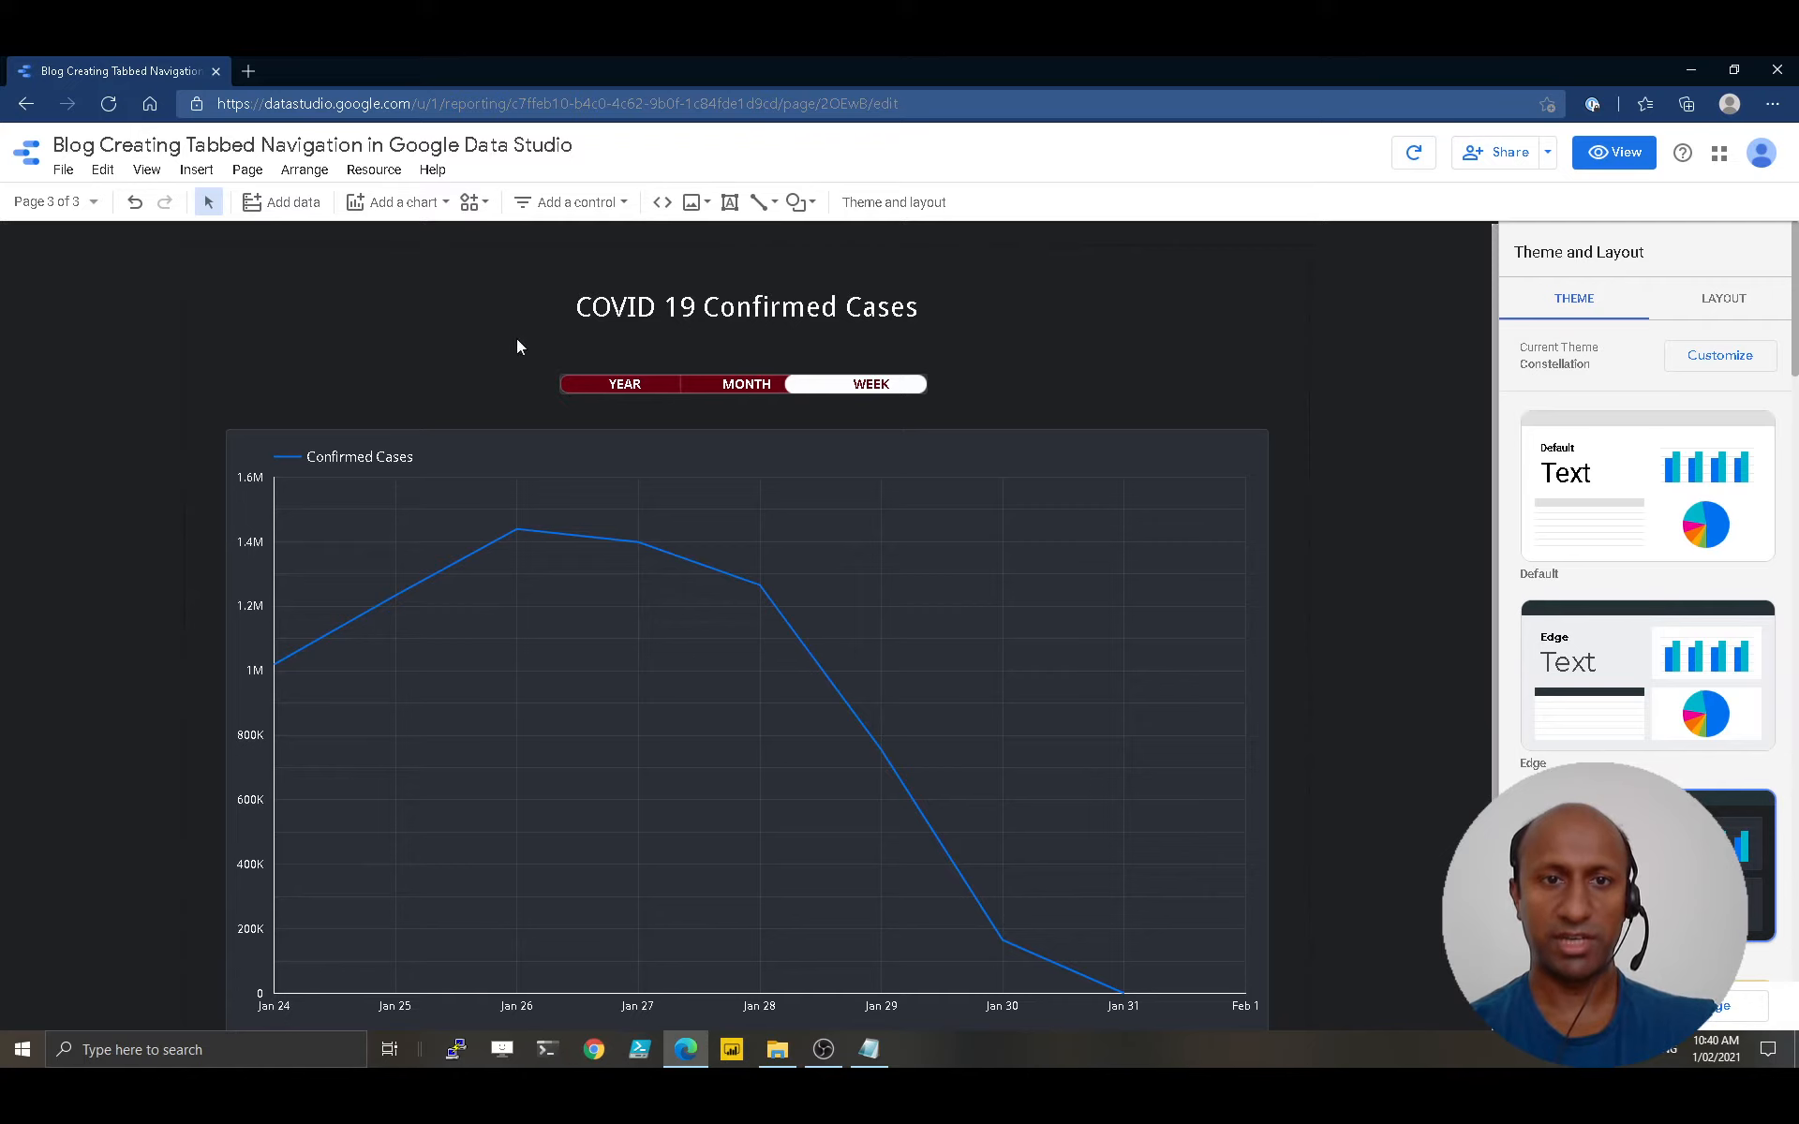
Revisit the report's Month, Year and Week pages to compare the tab bar on each, finishing on Week
click(77, 202)
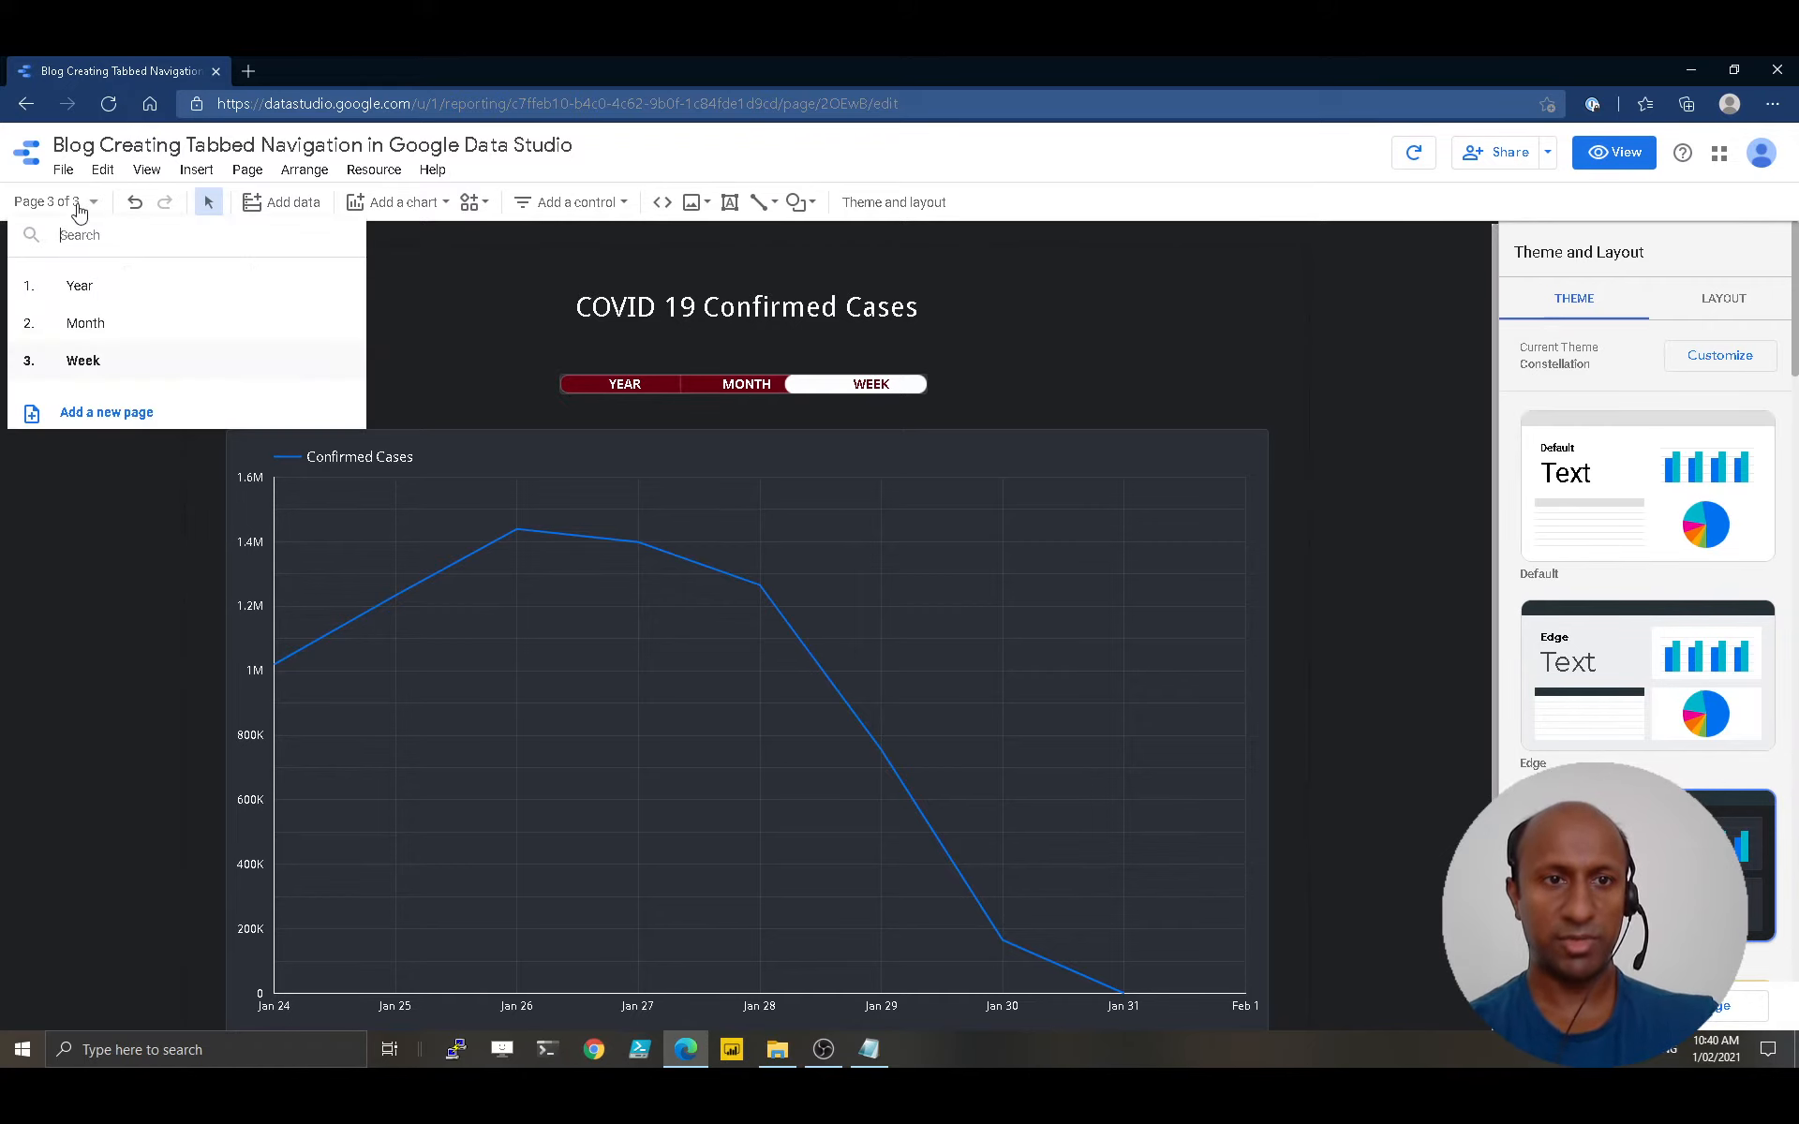
click(91, 322)
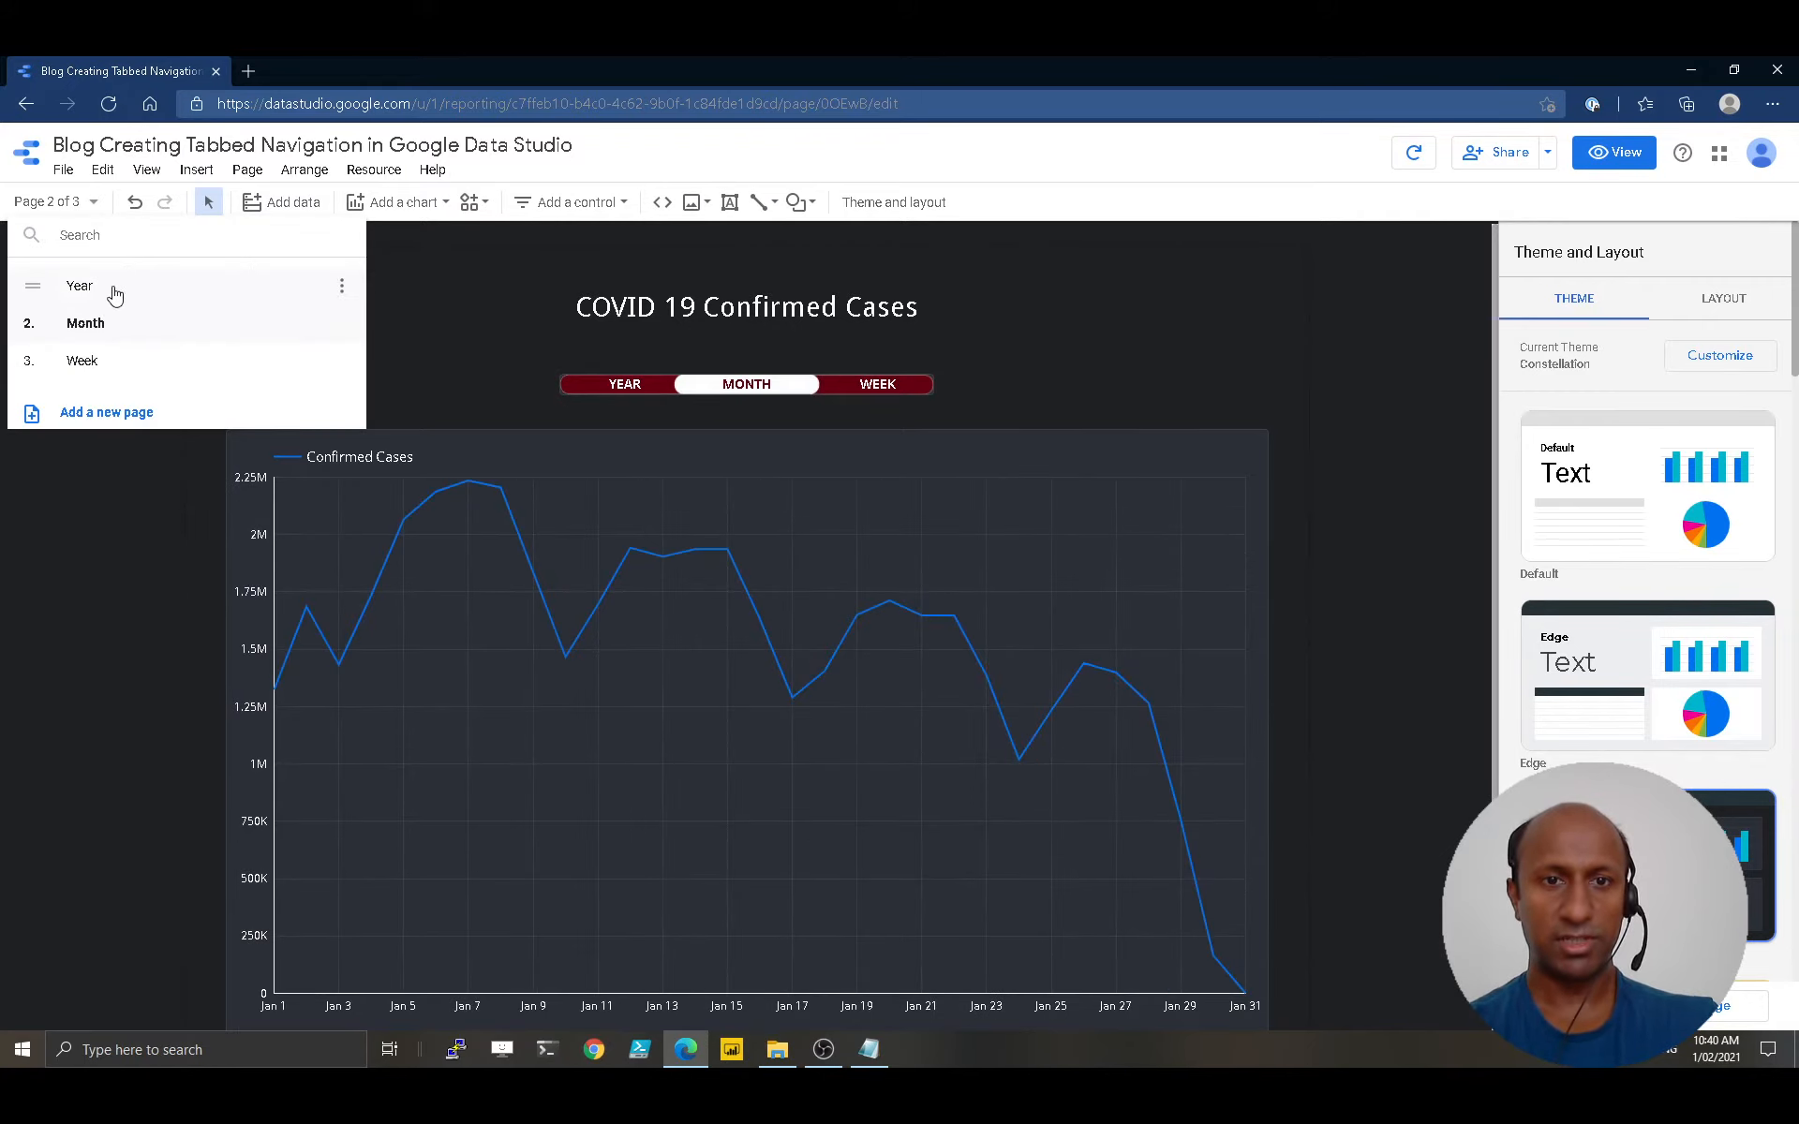
click(108, 289)
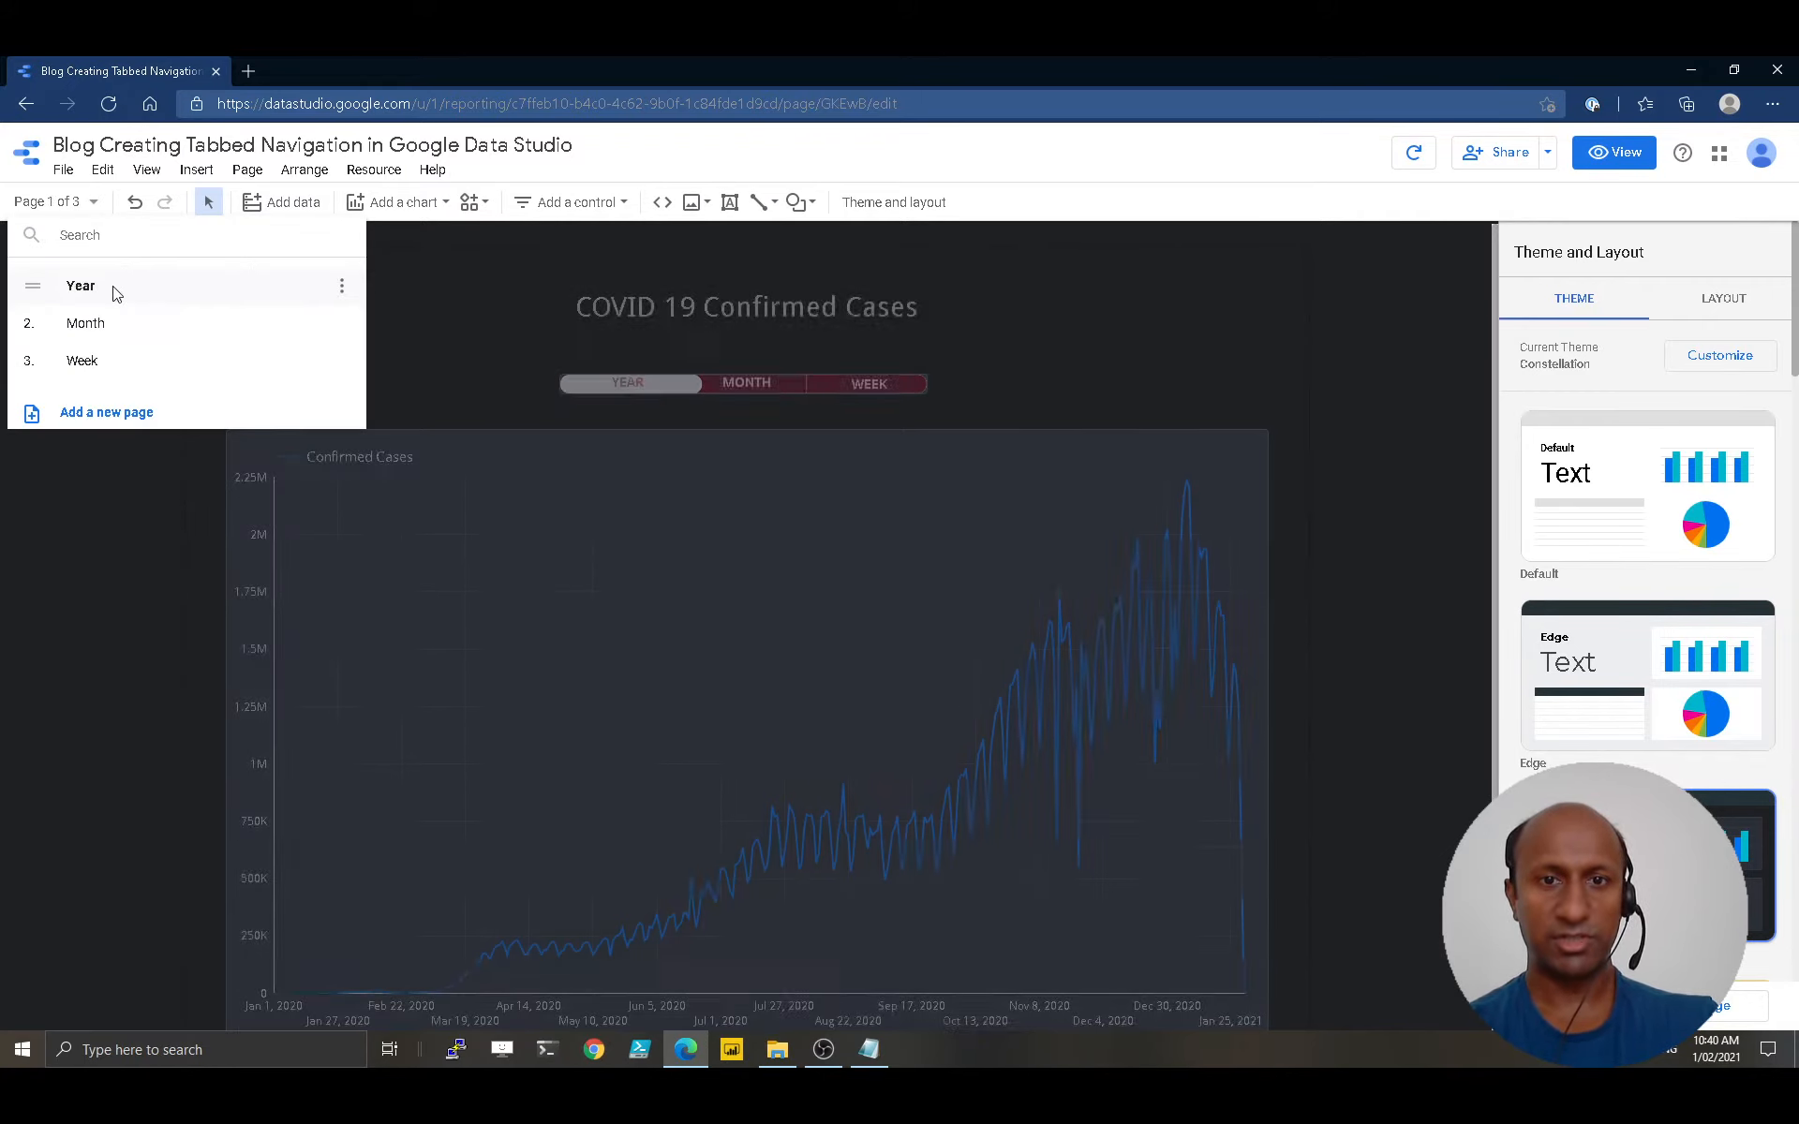
click(465, 380)
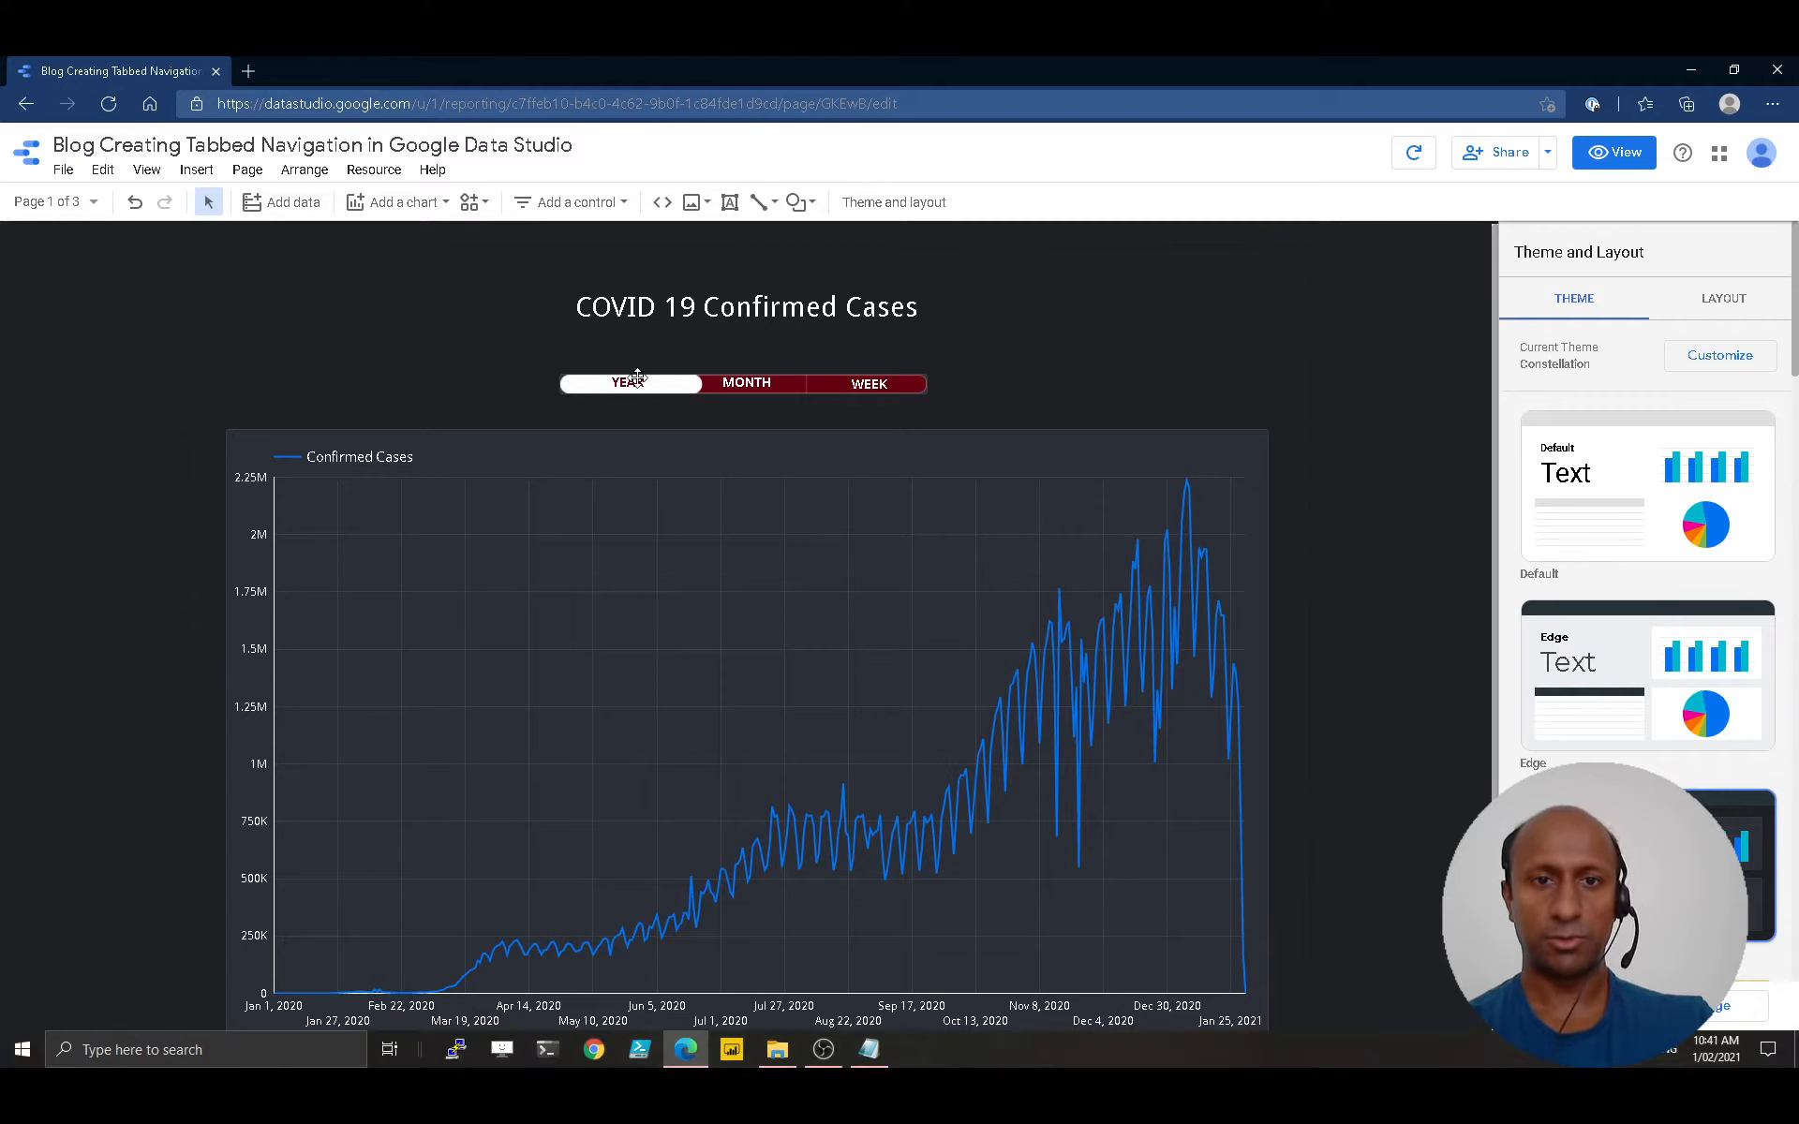
click(75, 208)
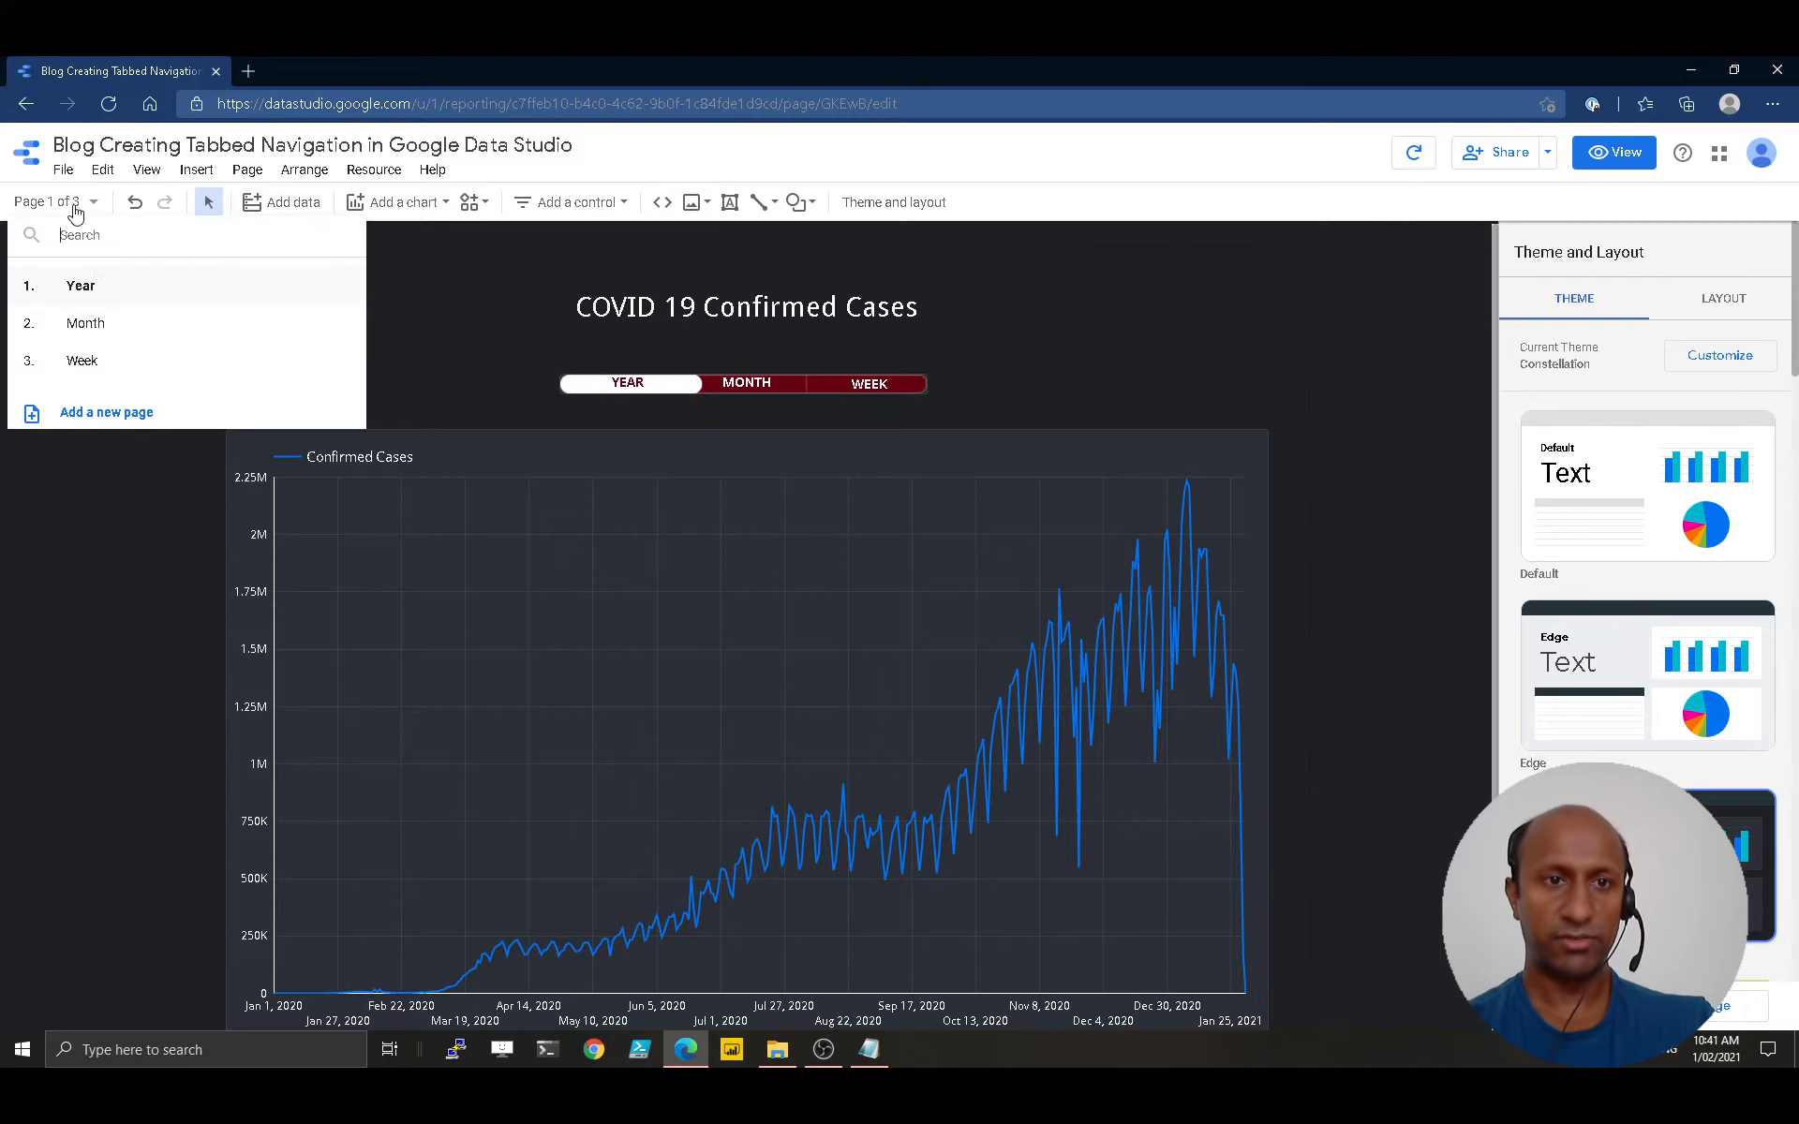
click(90, 319)
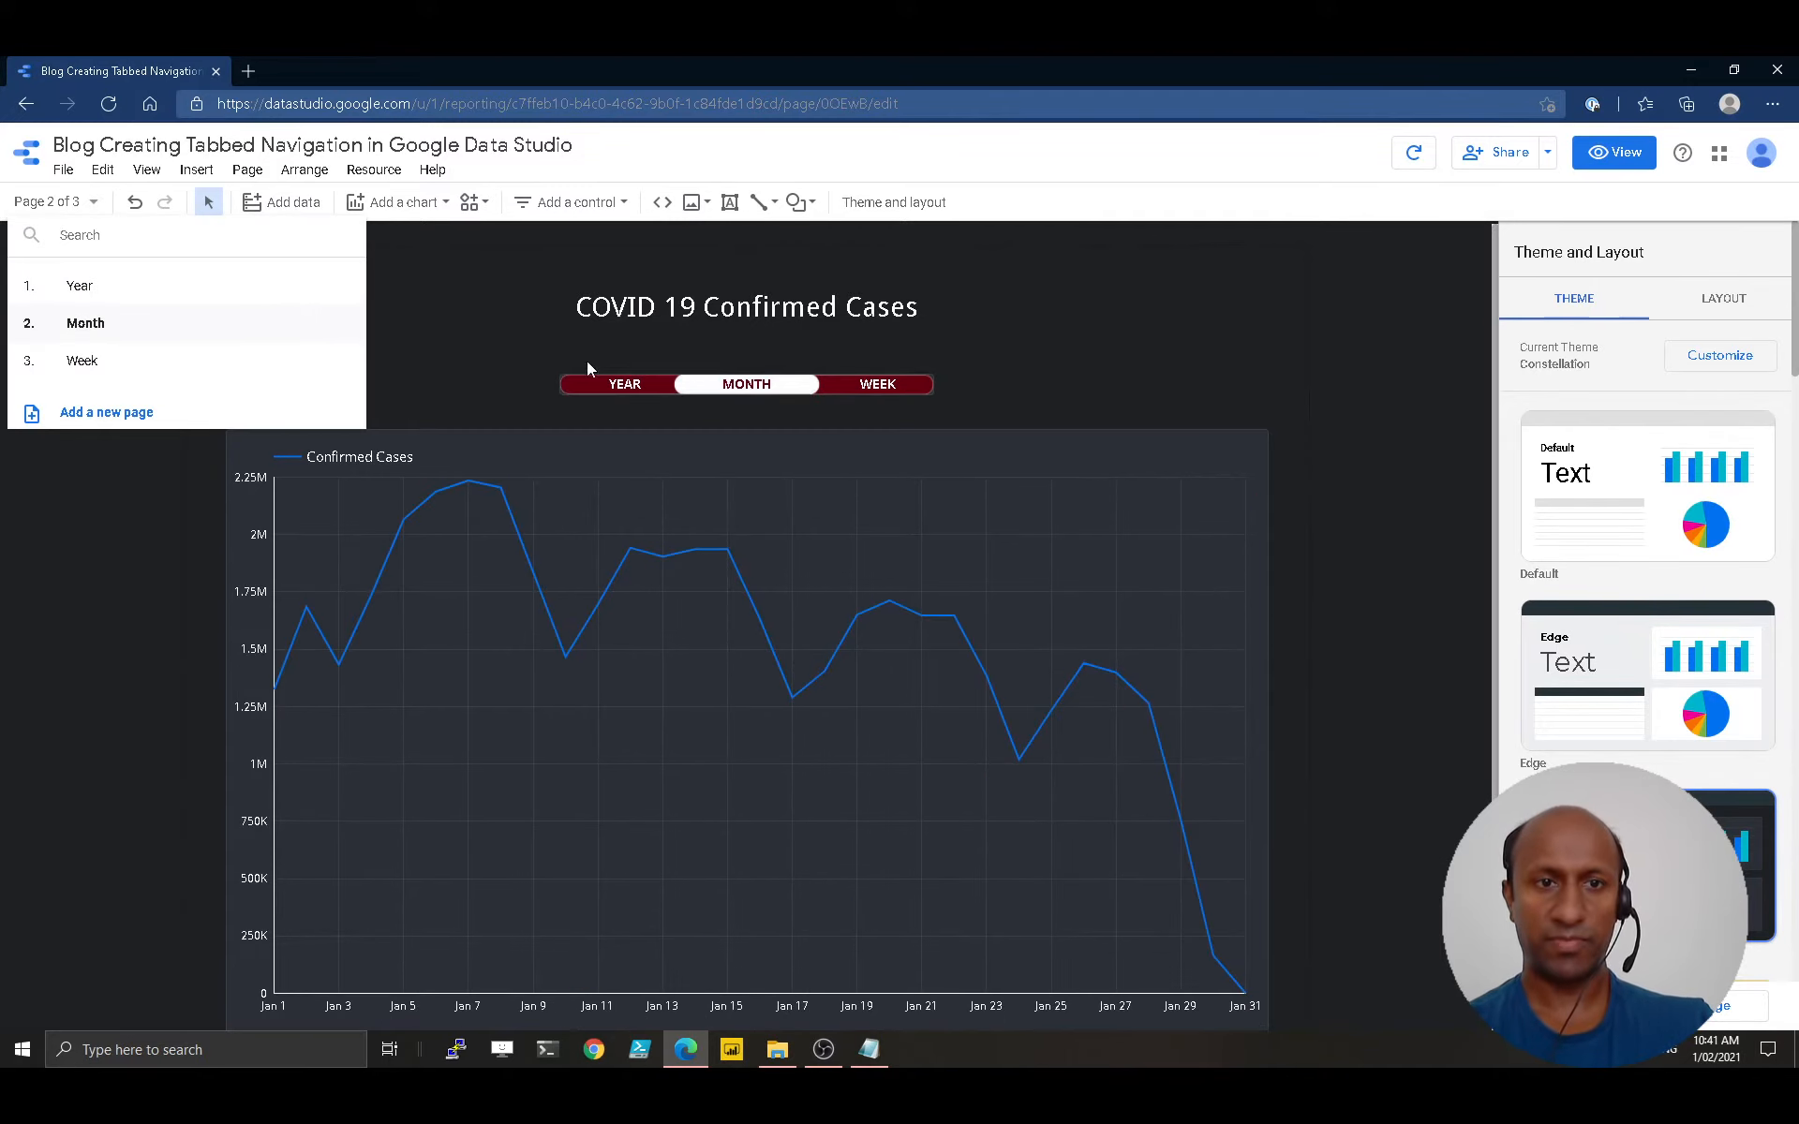
click(98, 366)
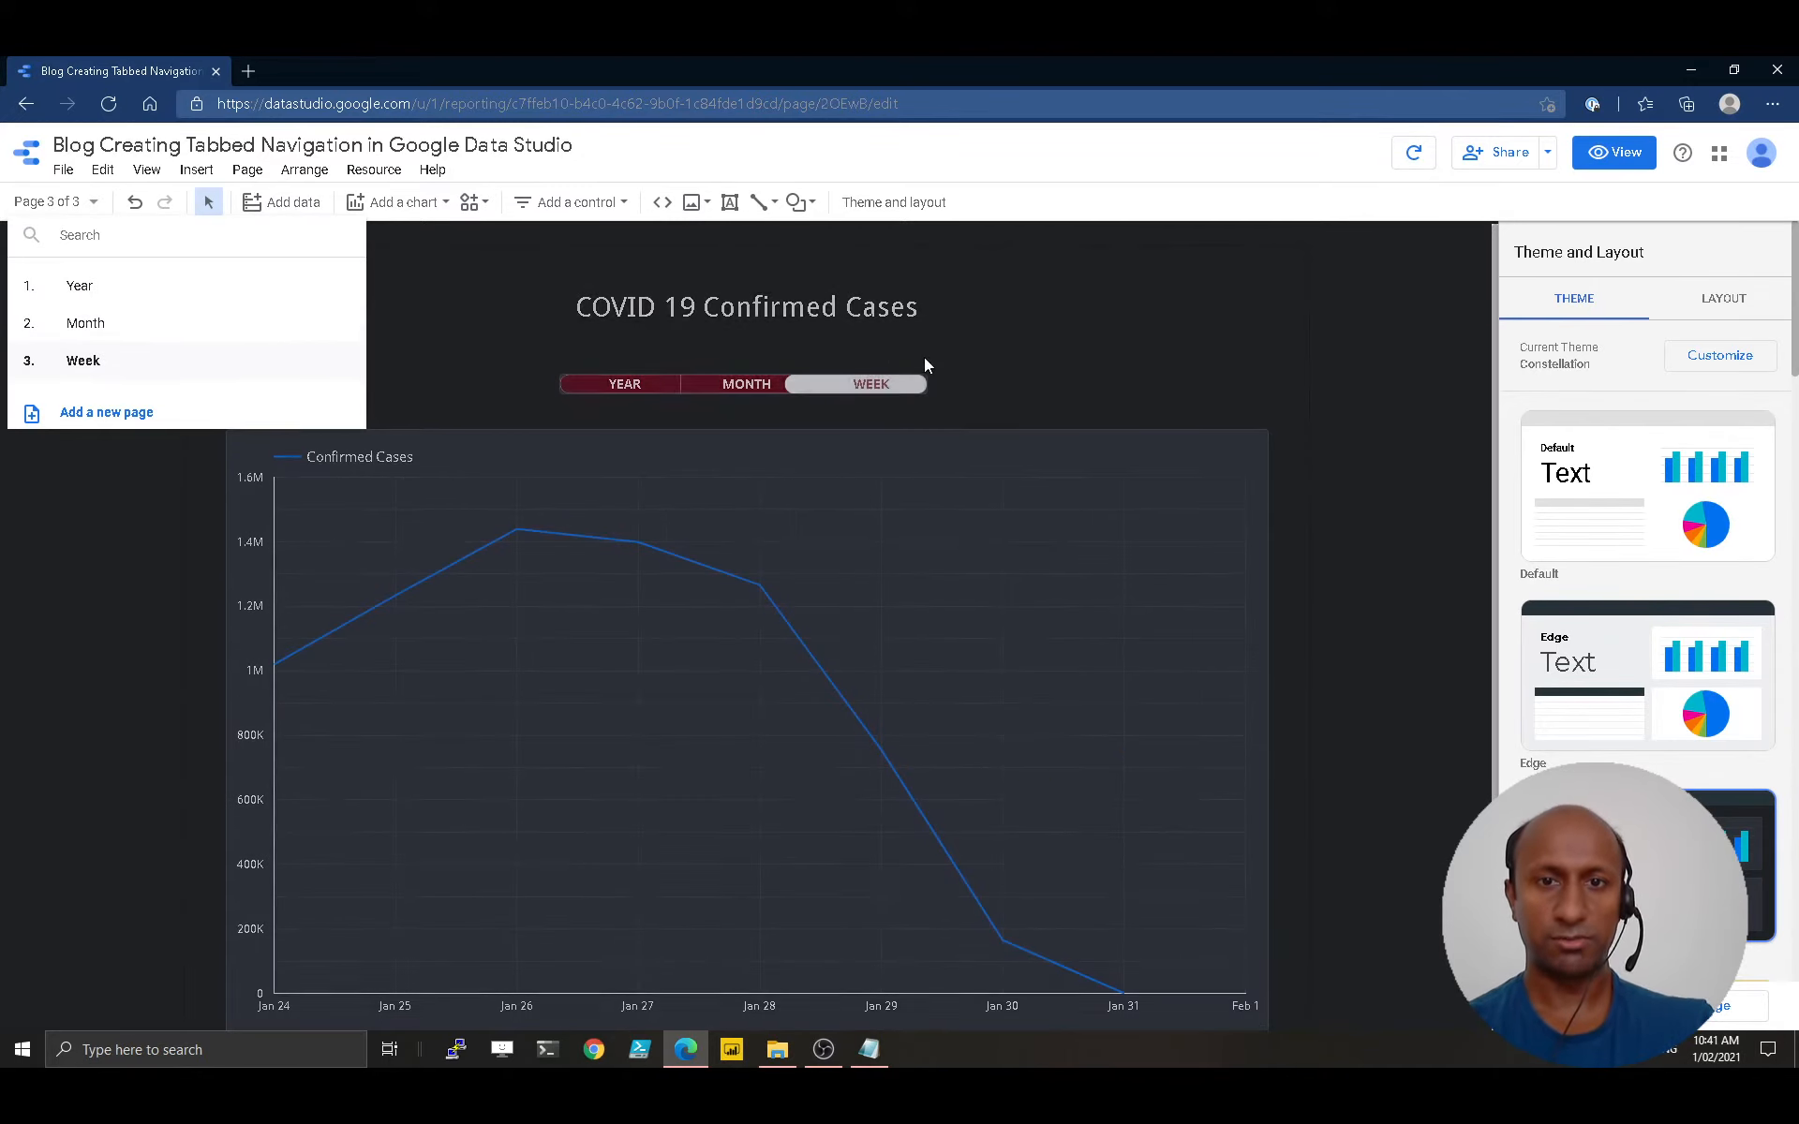
click(1115, 354)
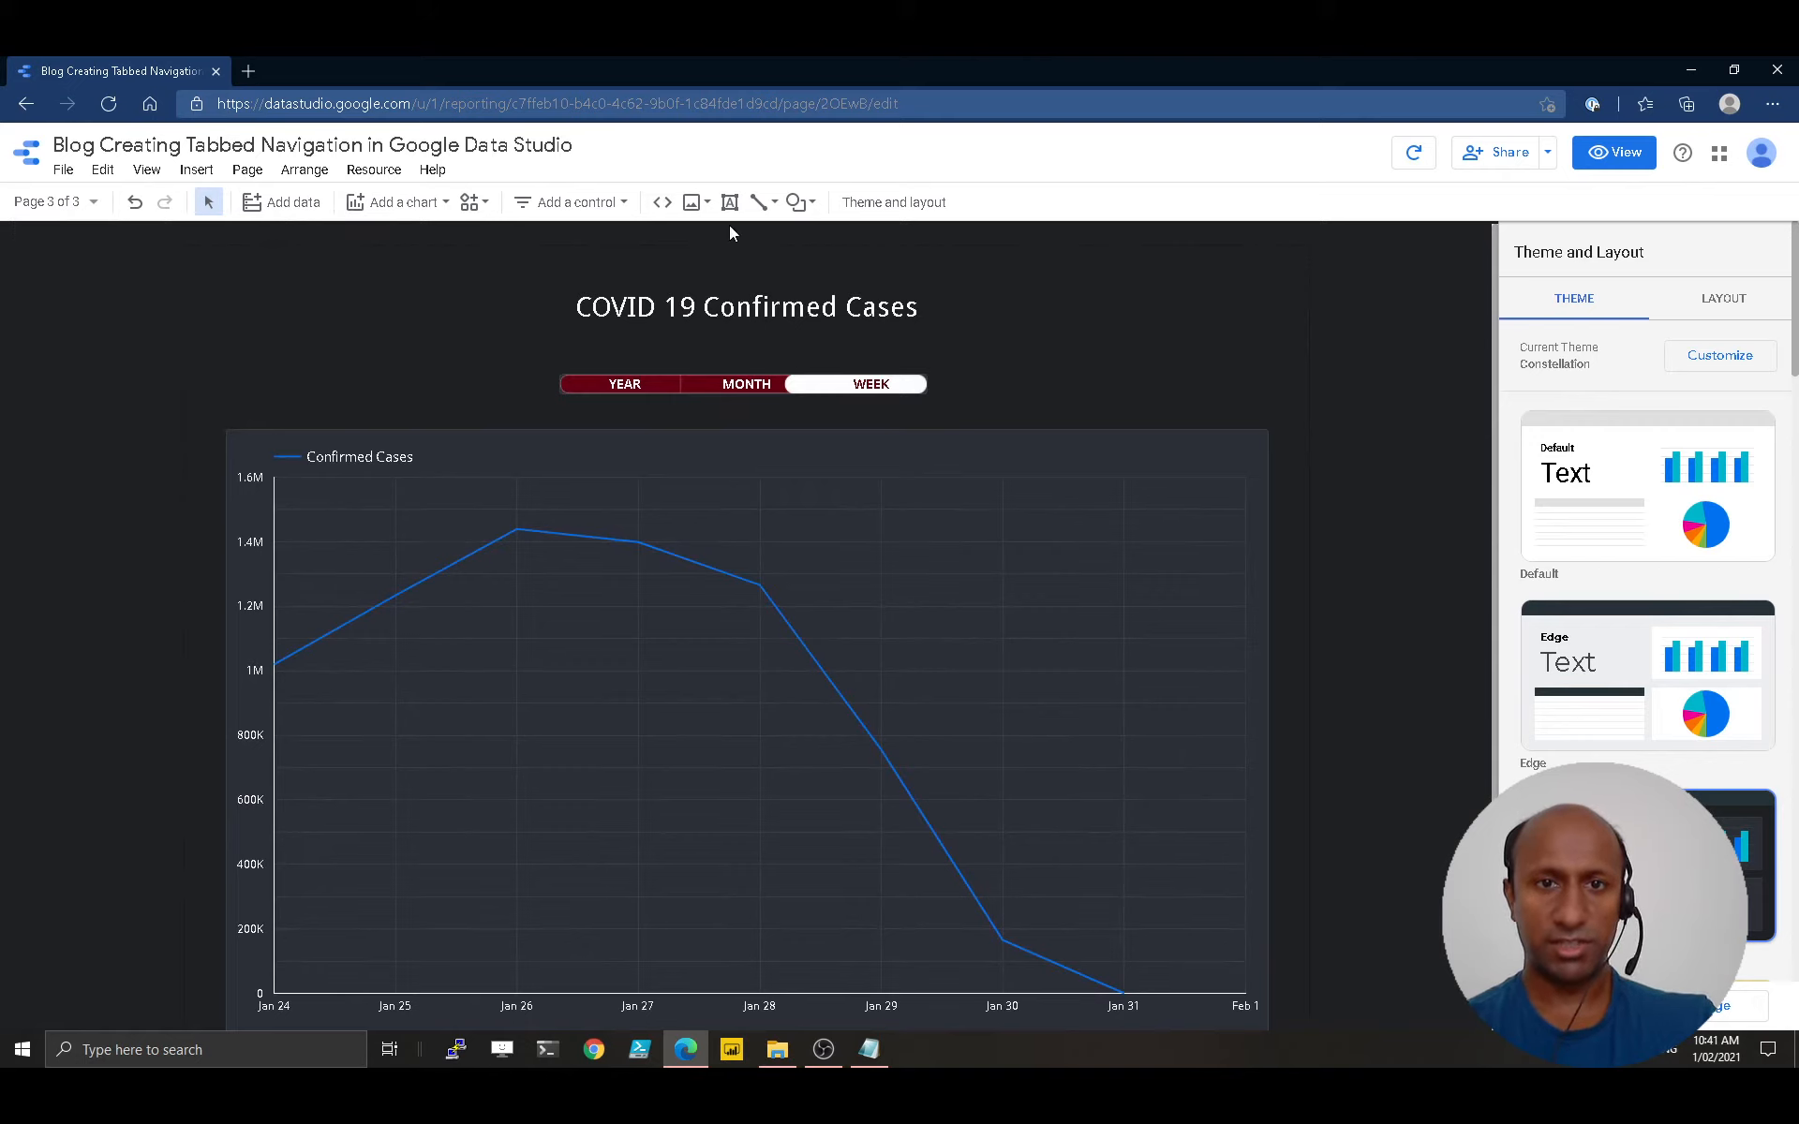
Try uploading Left Button.png from the computer and placing it beside the Week page's tab bar, and delete that image
click(686, 204)
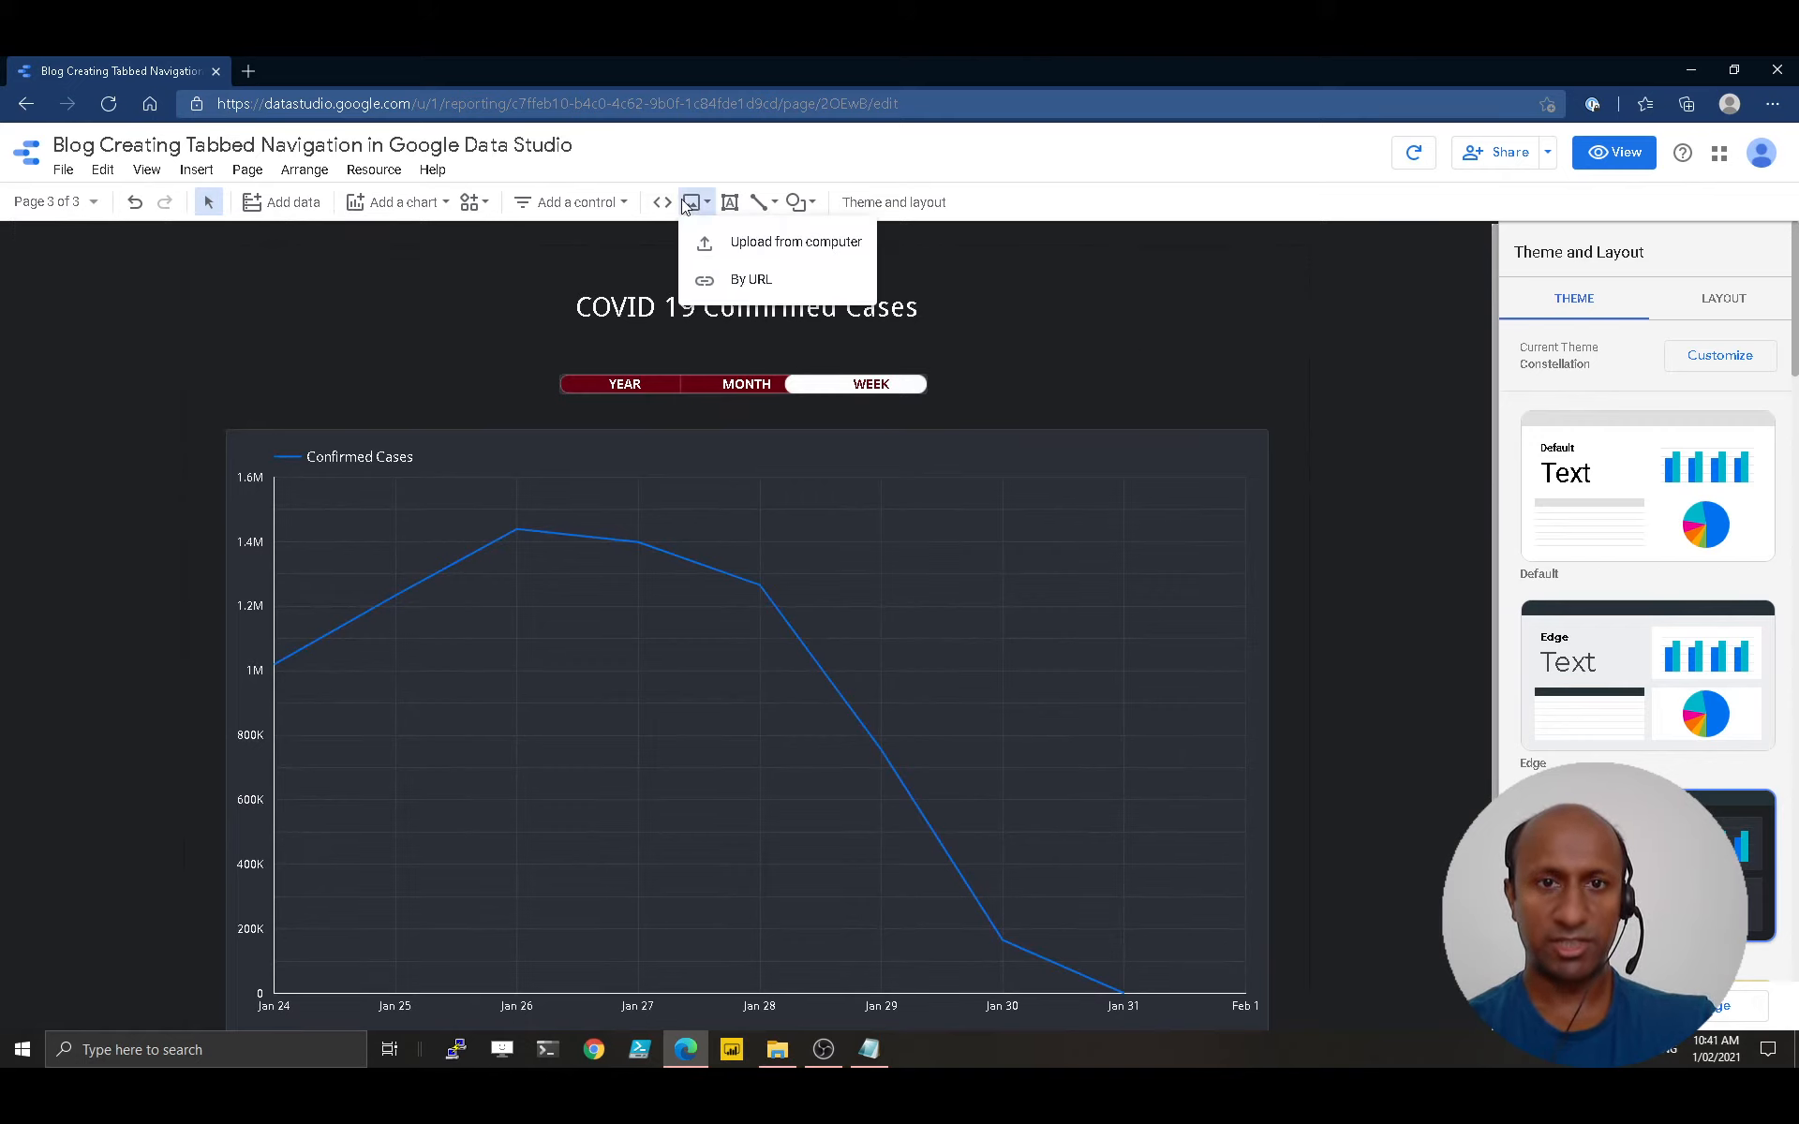
click(759, 242)
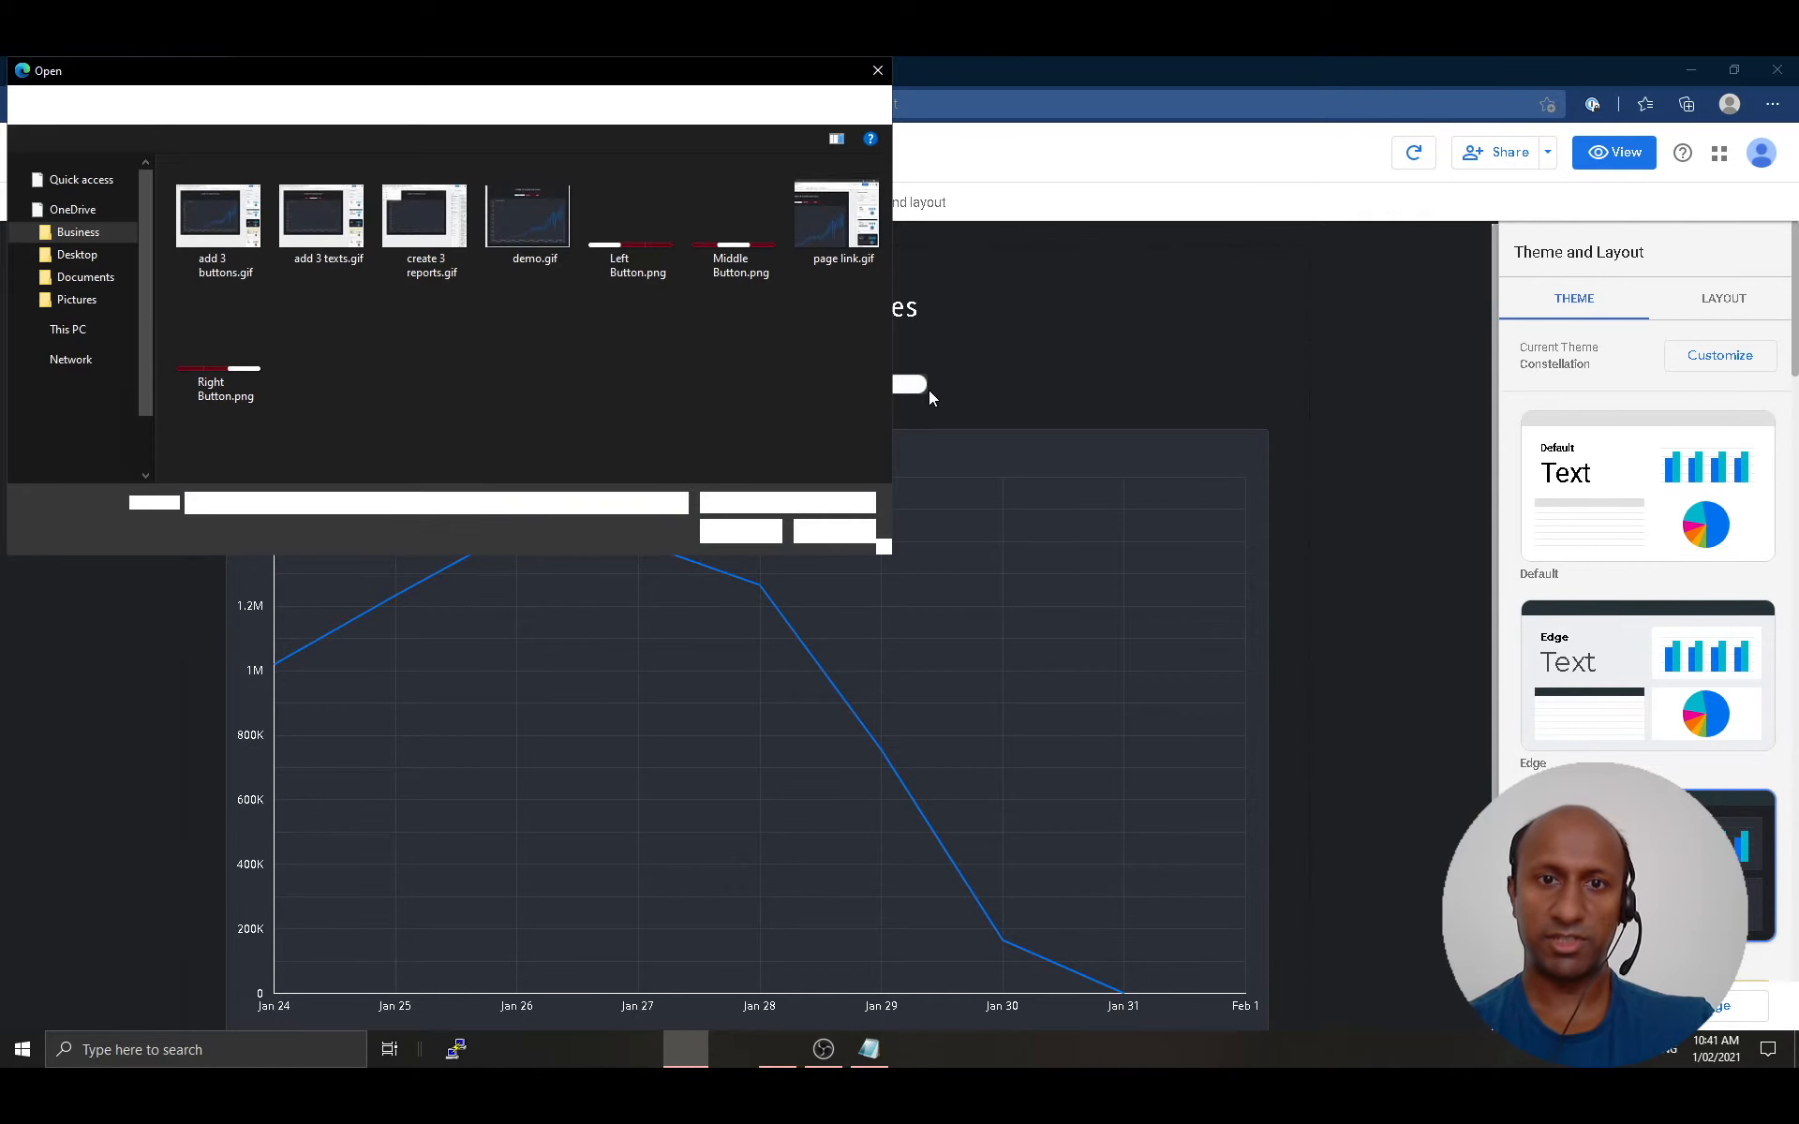
click(643, 254)
click(745, 254)
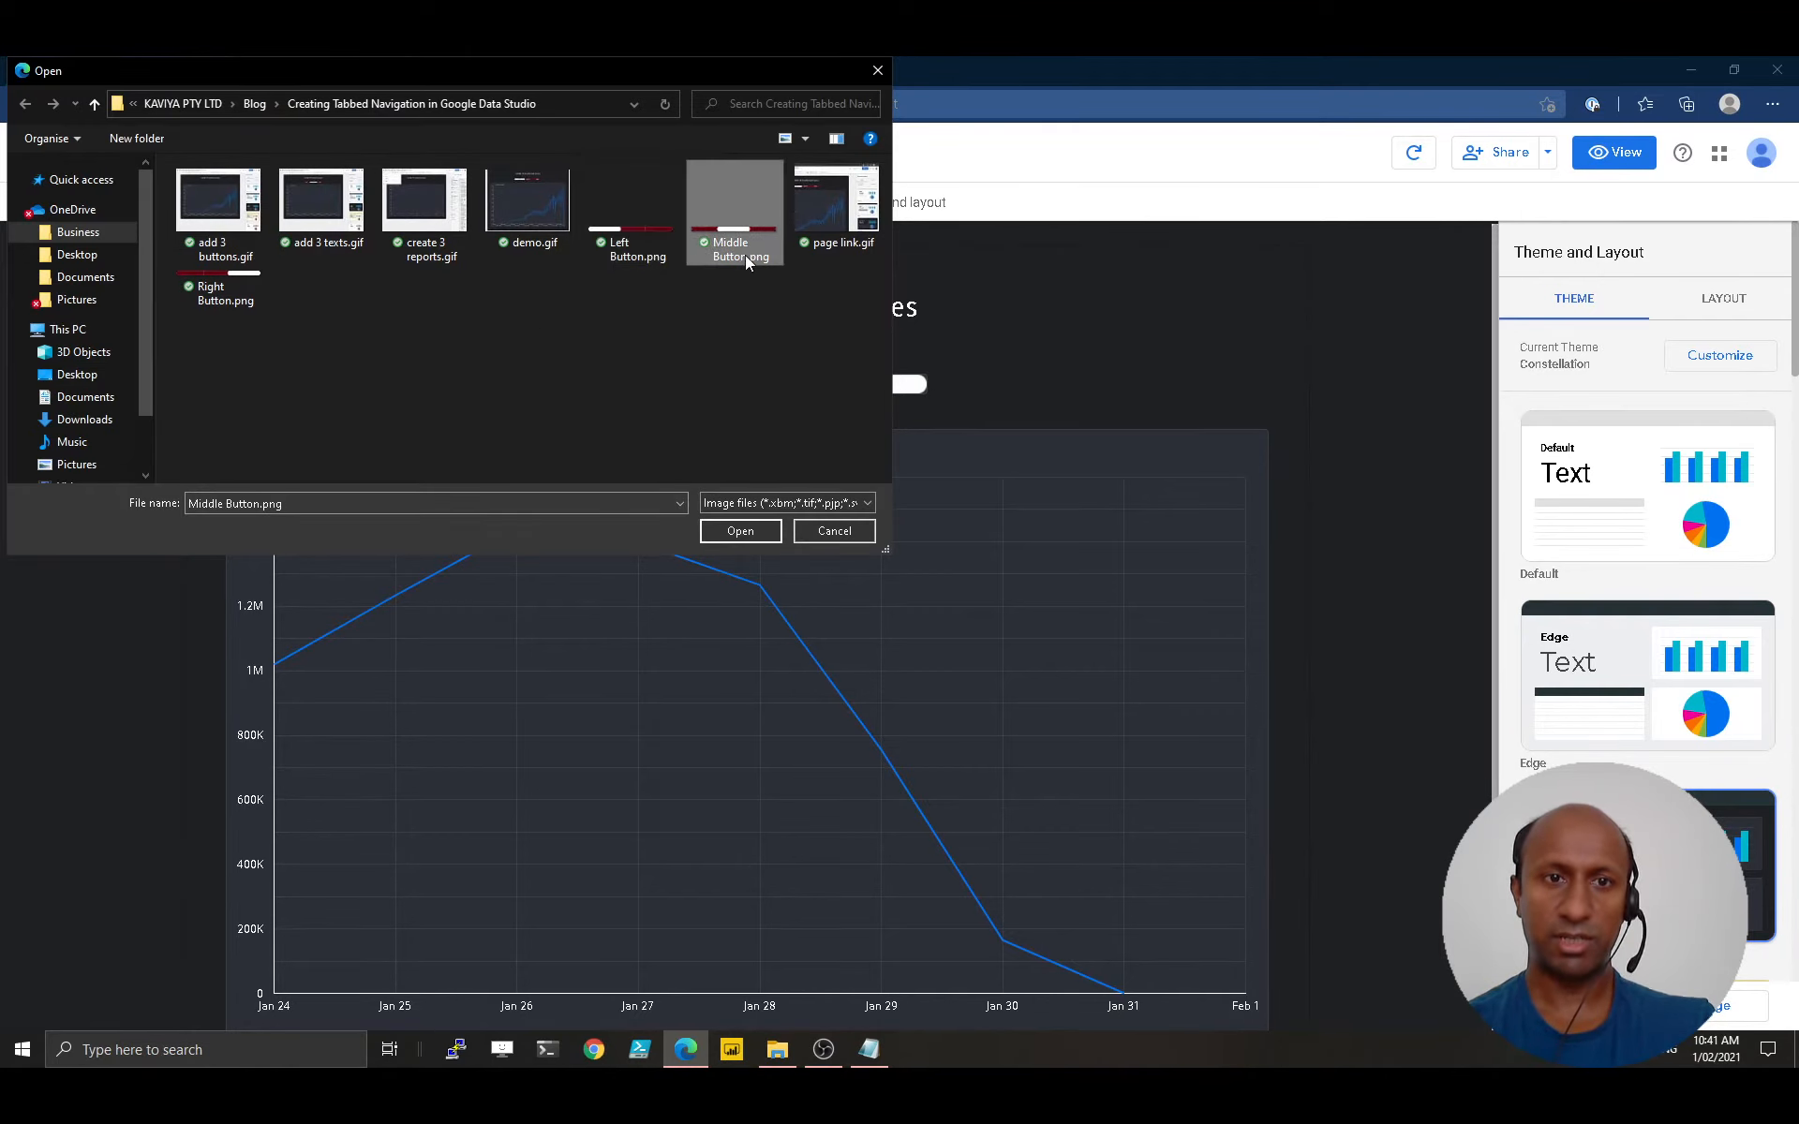
click(228, 298)
click(637, 255)
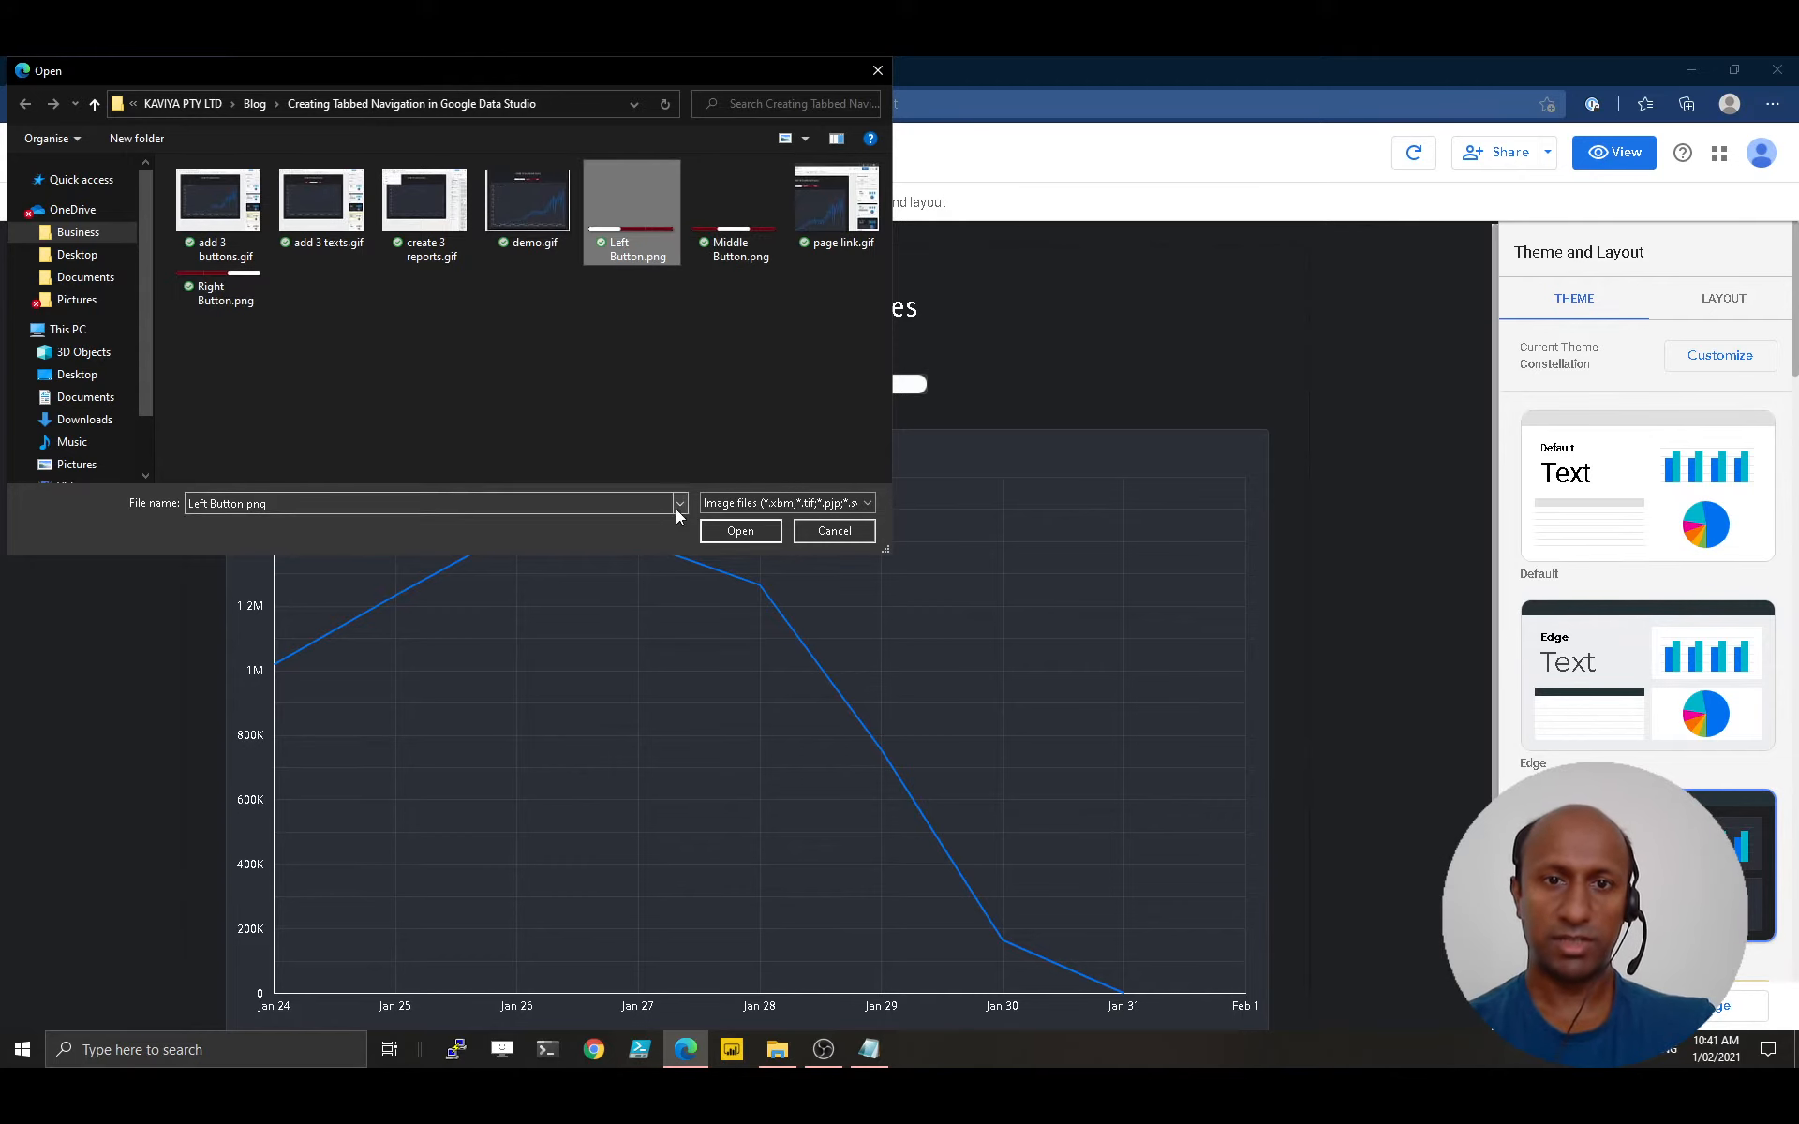
click(749, 531)
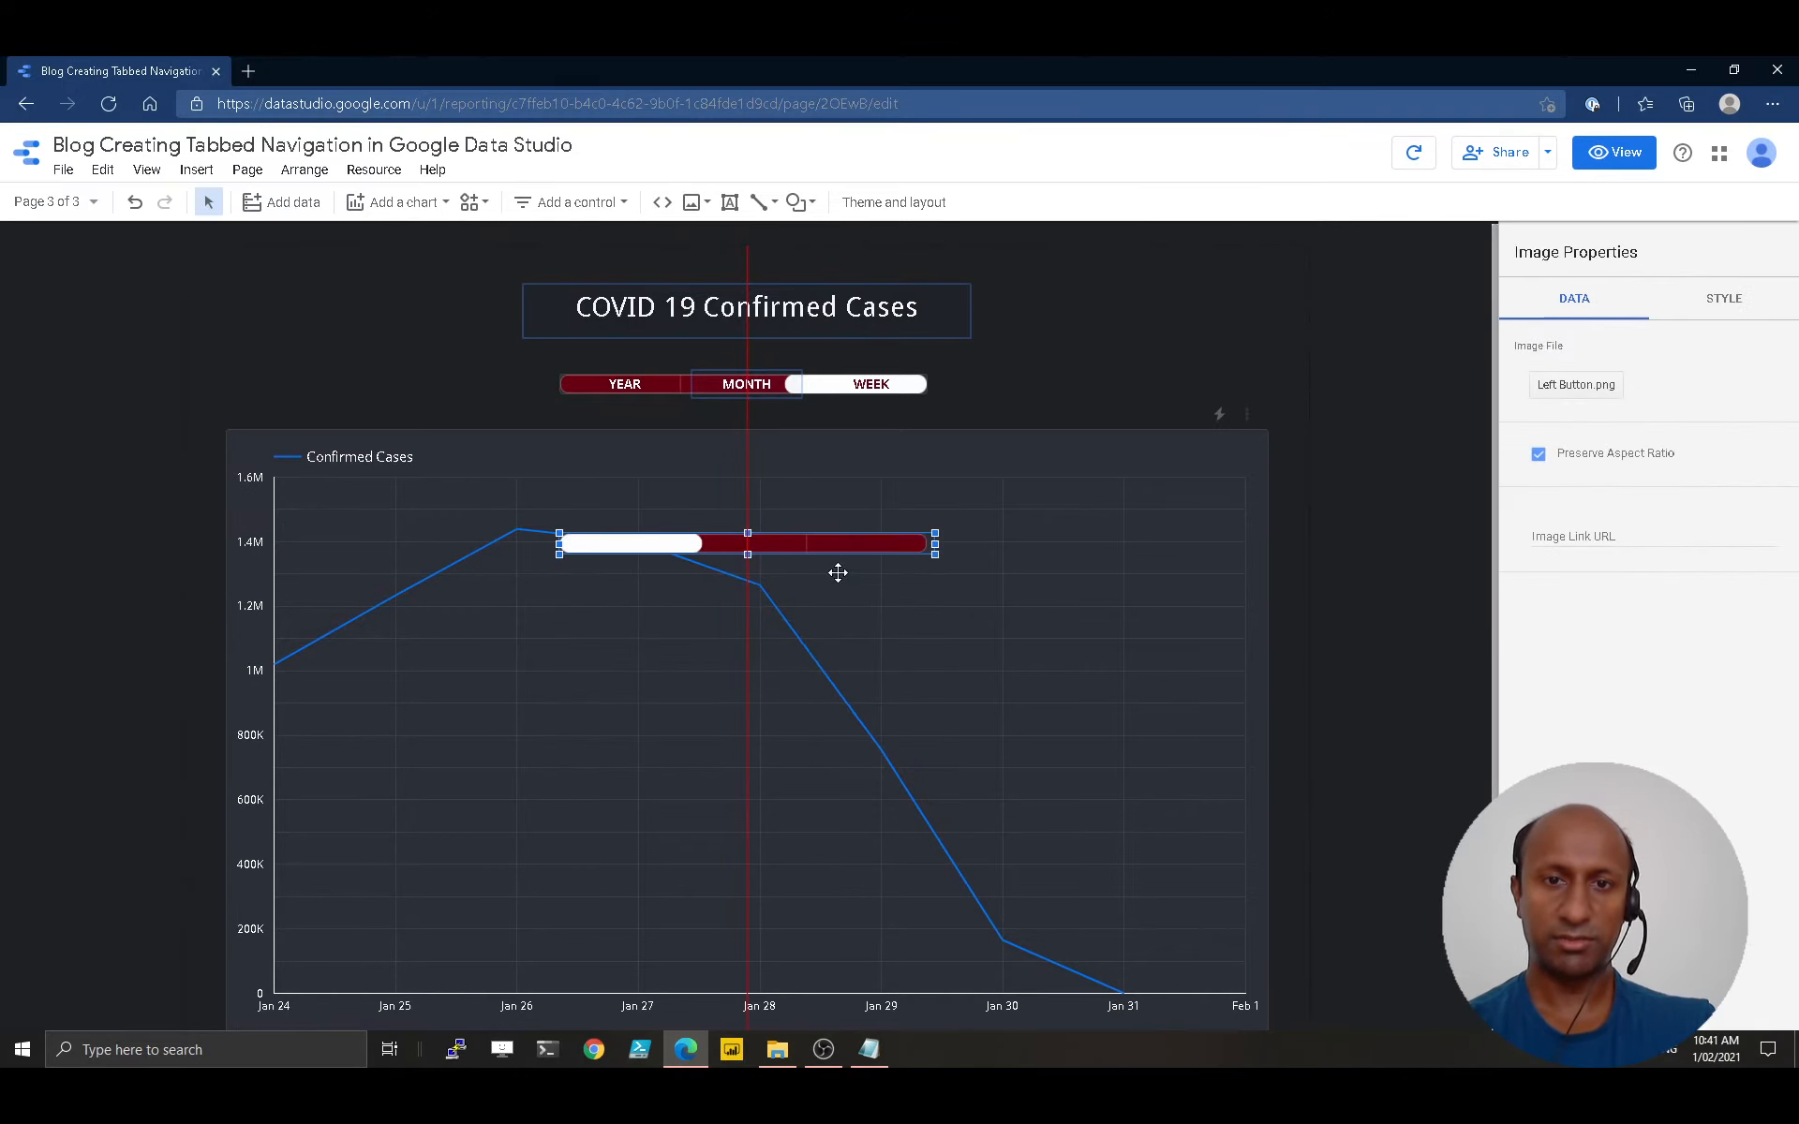
drag(876, 539, 448, 364)
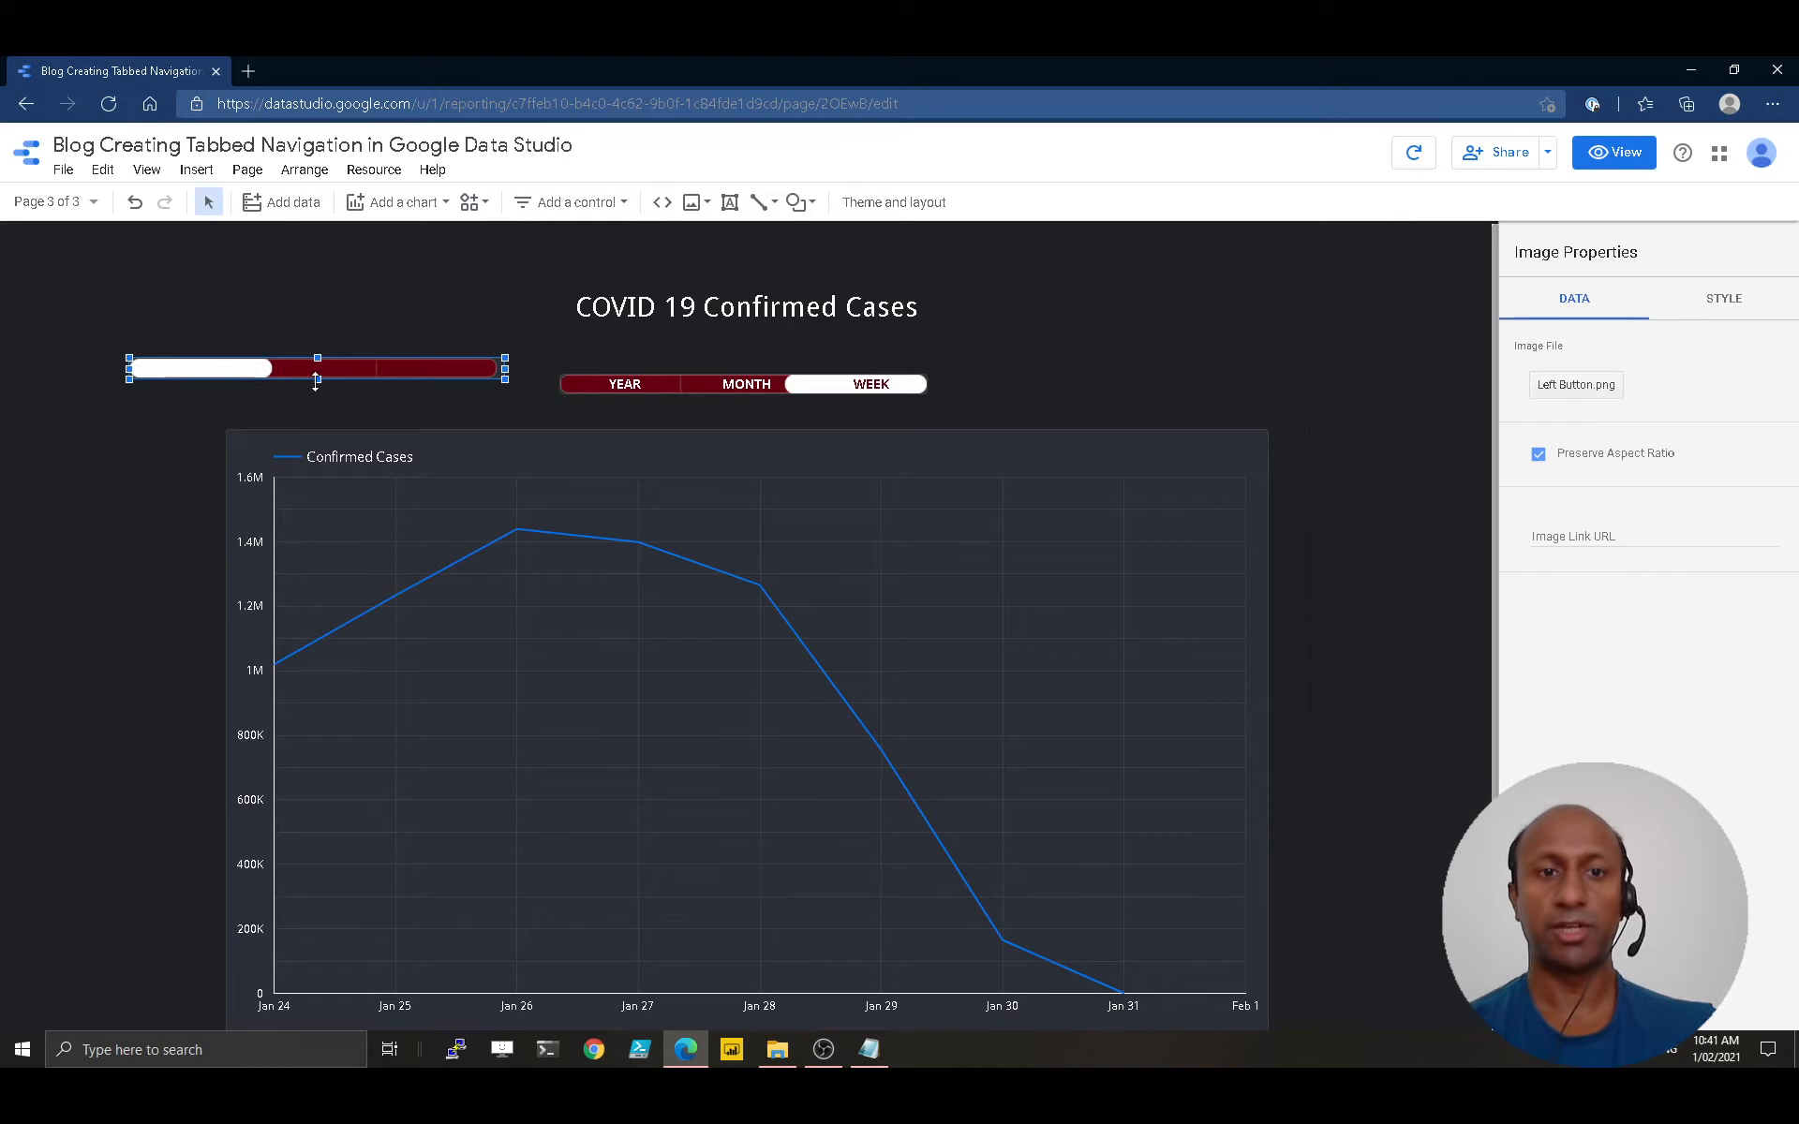
key(Delete)
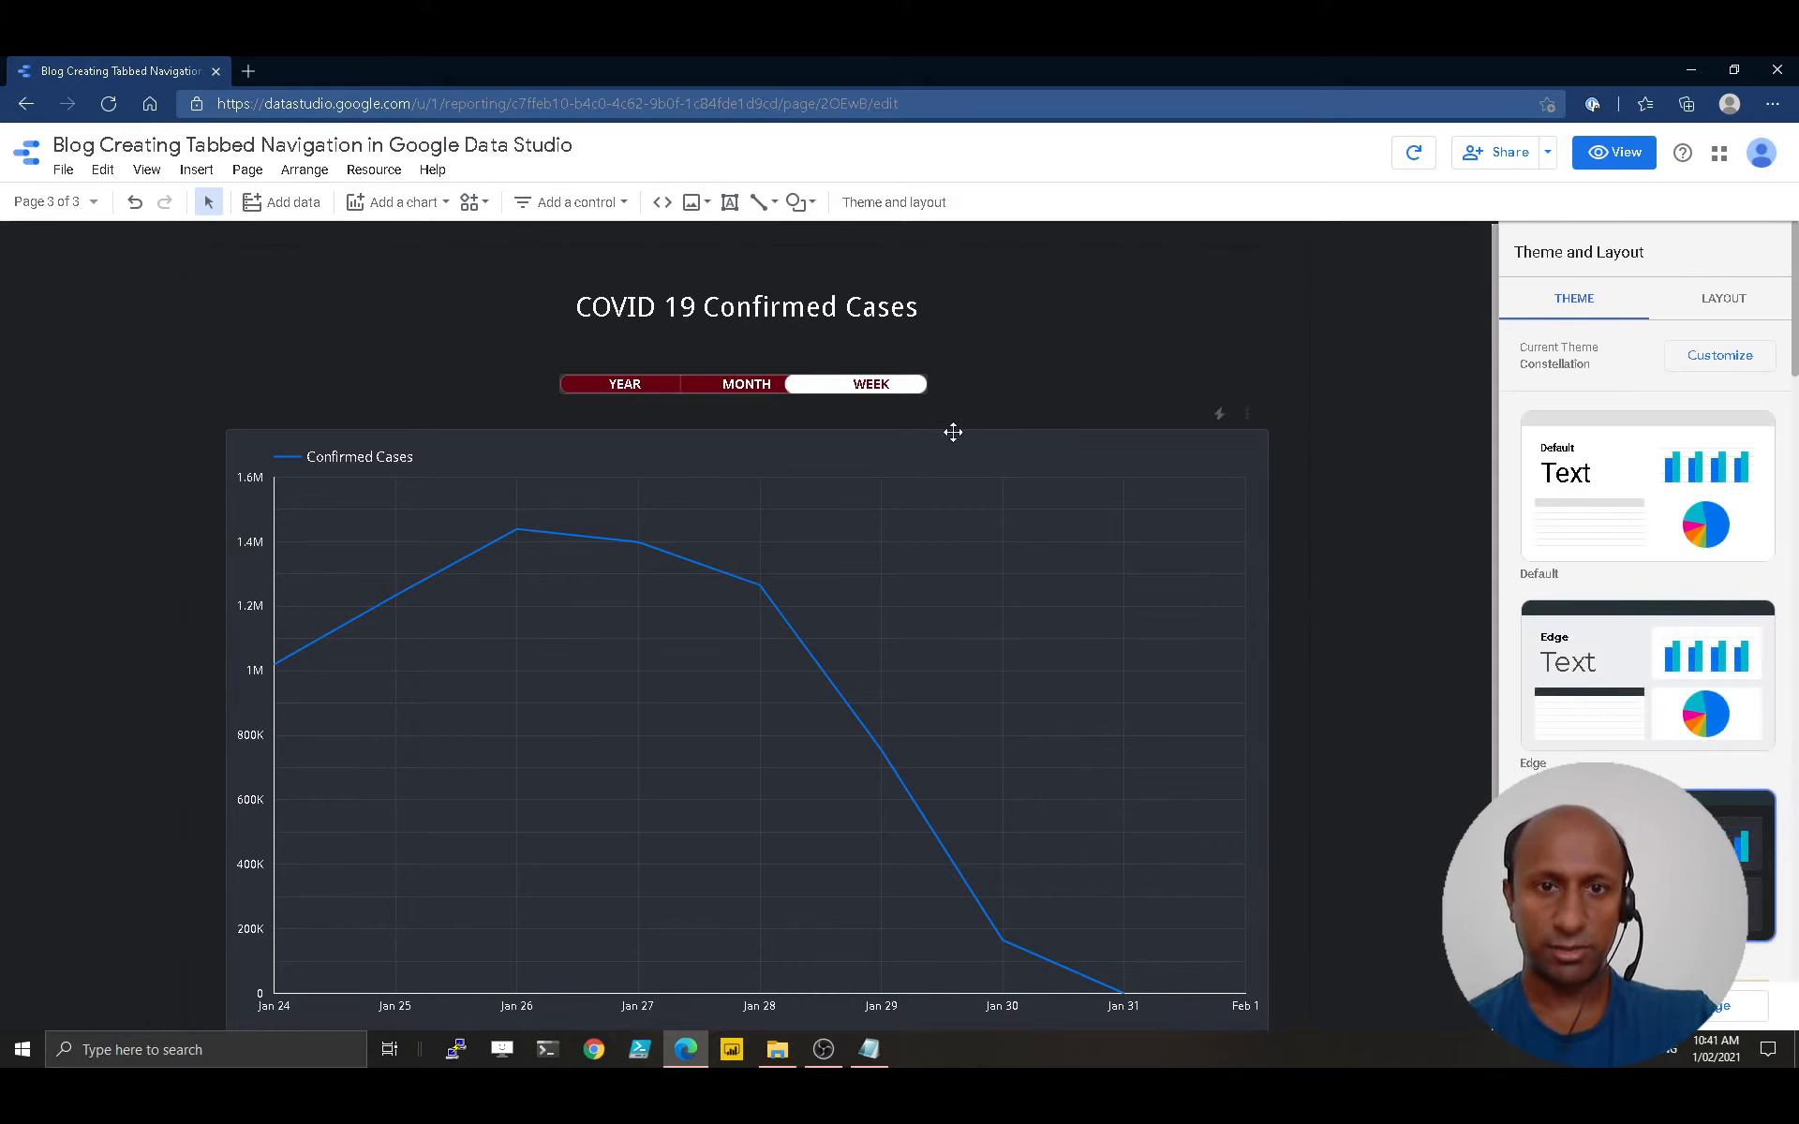
Examine the text properties of the WEEK label on the tab bar
click(877, 392)
double_click(870, 386)
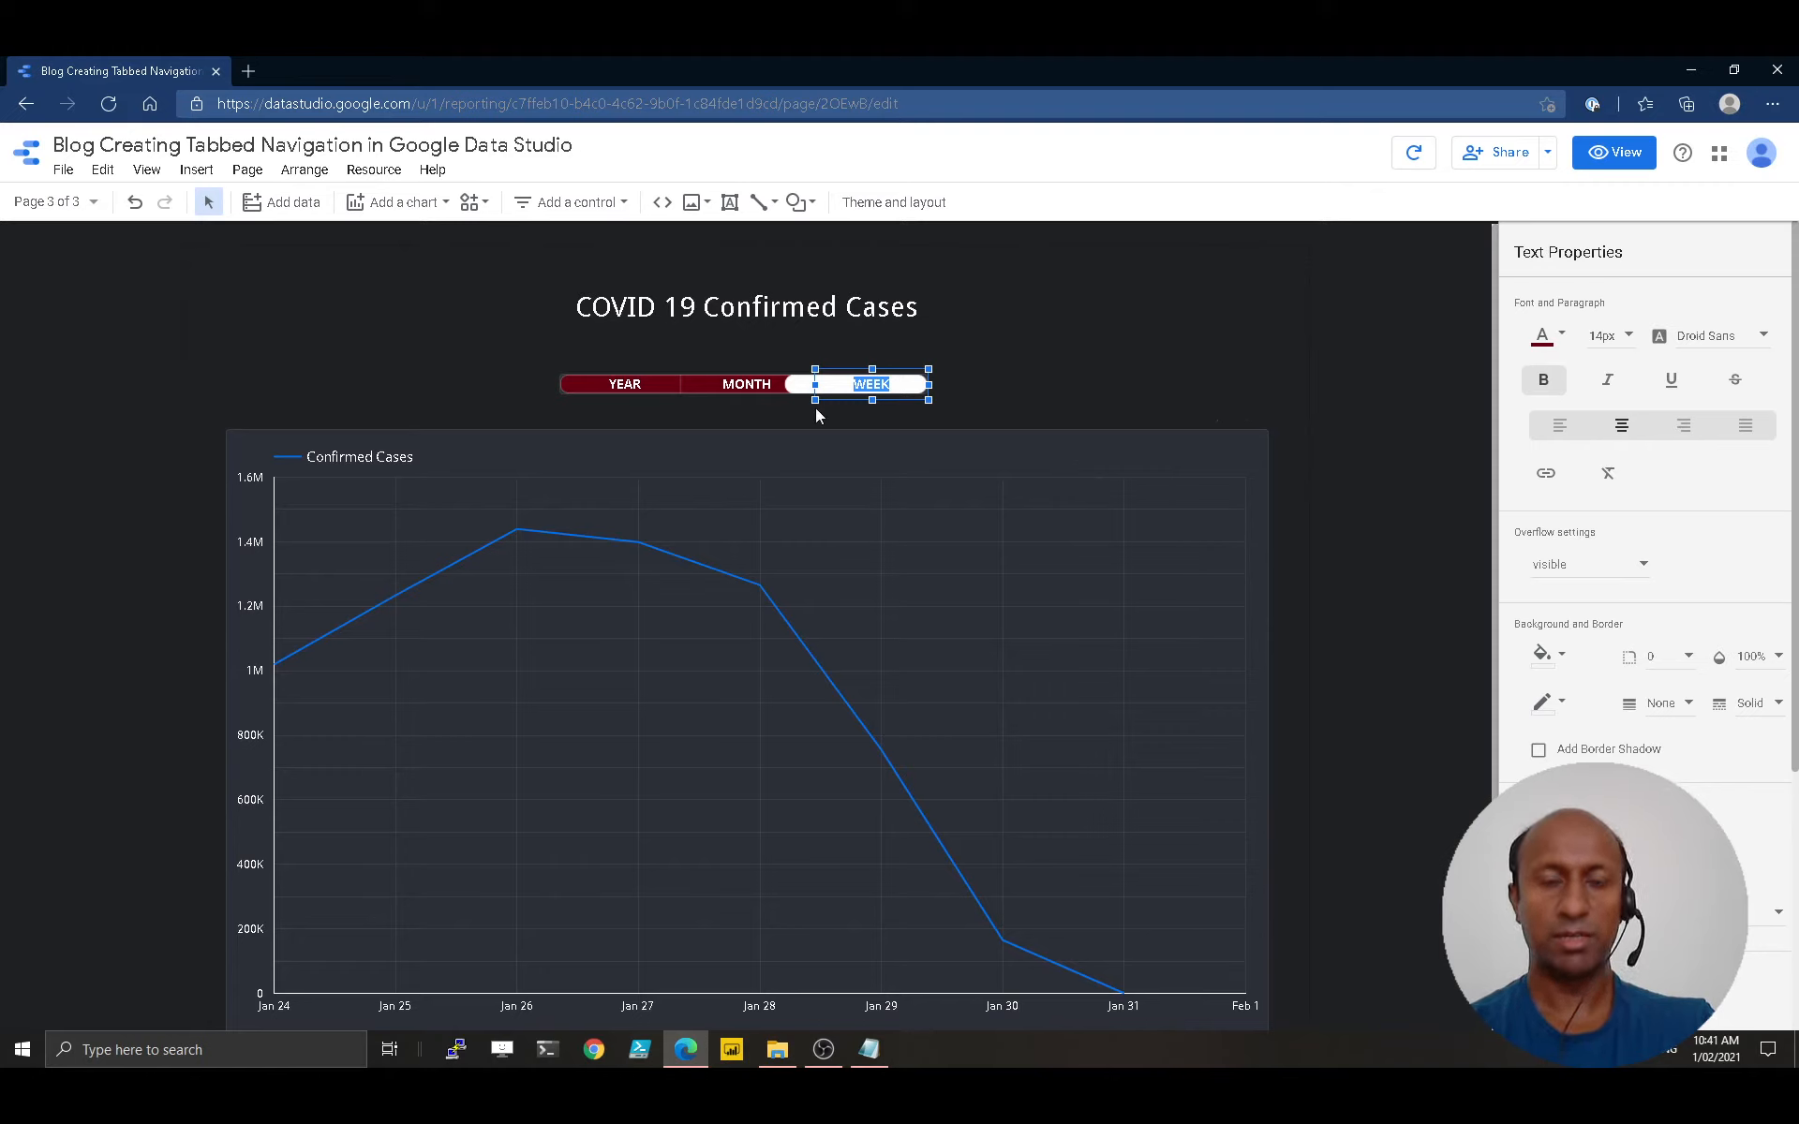
click(1044, 377)
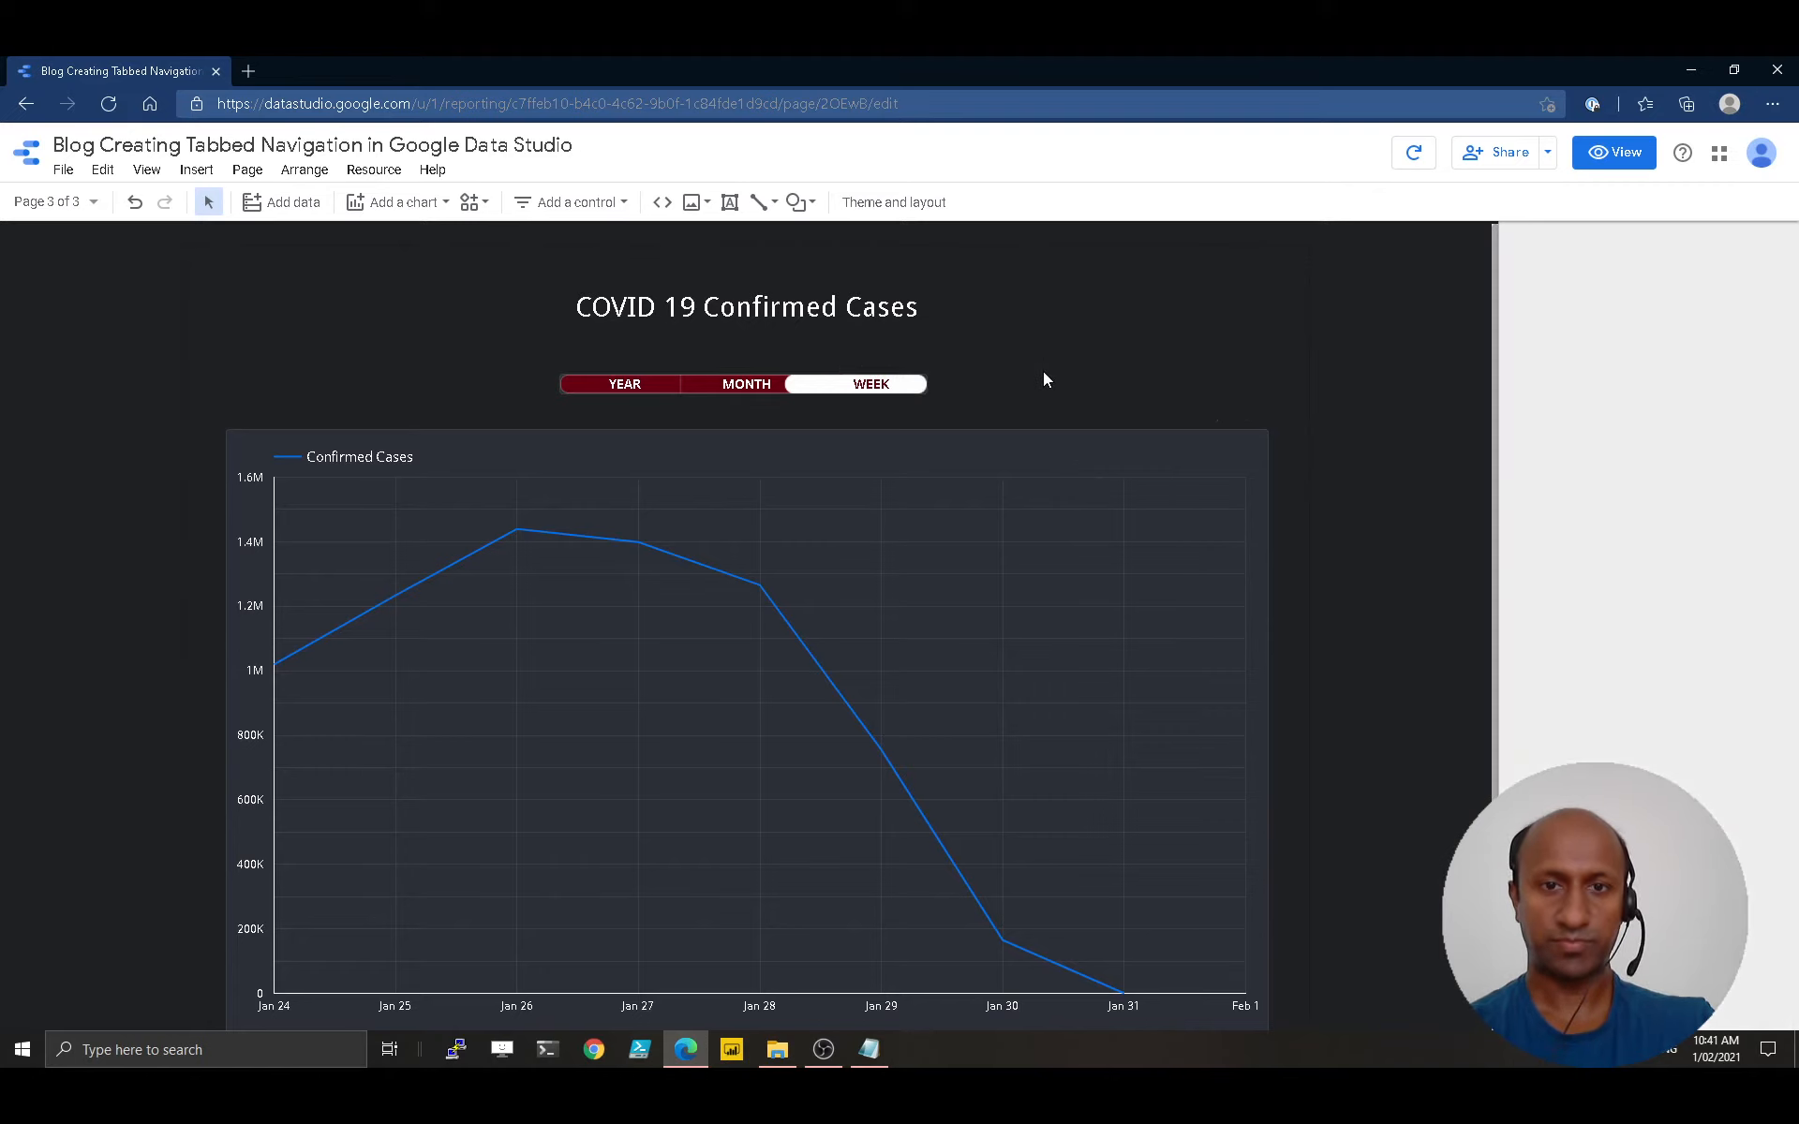
Open the link settings of the transparent text box covering the MONTH label, with the display text ready for editing
click(747, 386)
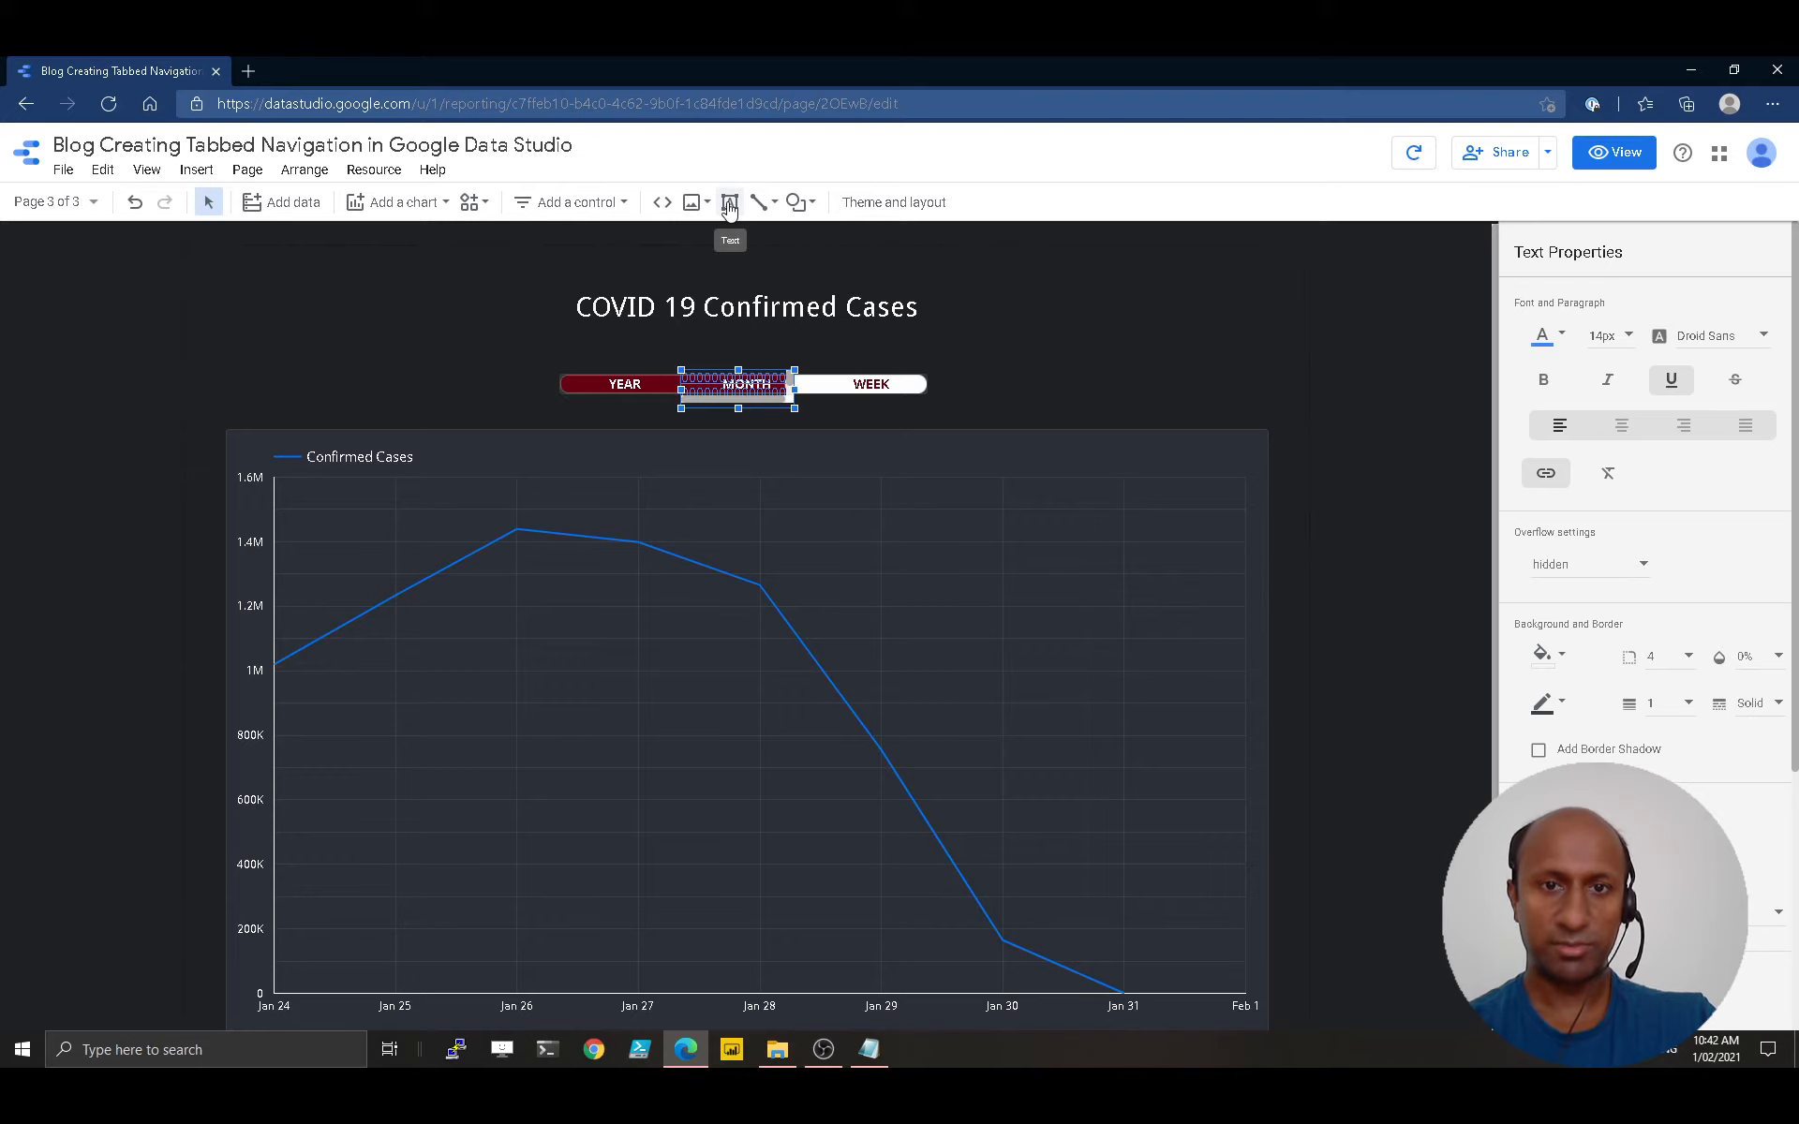
click(1546, 474)
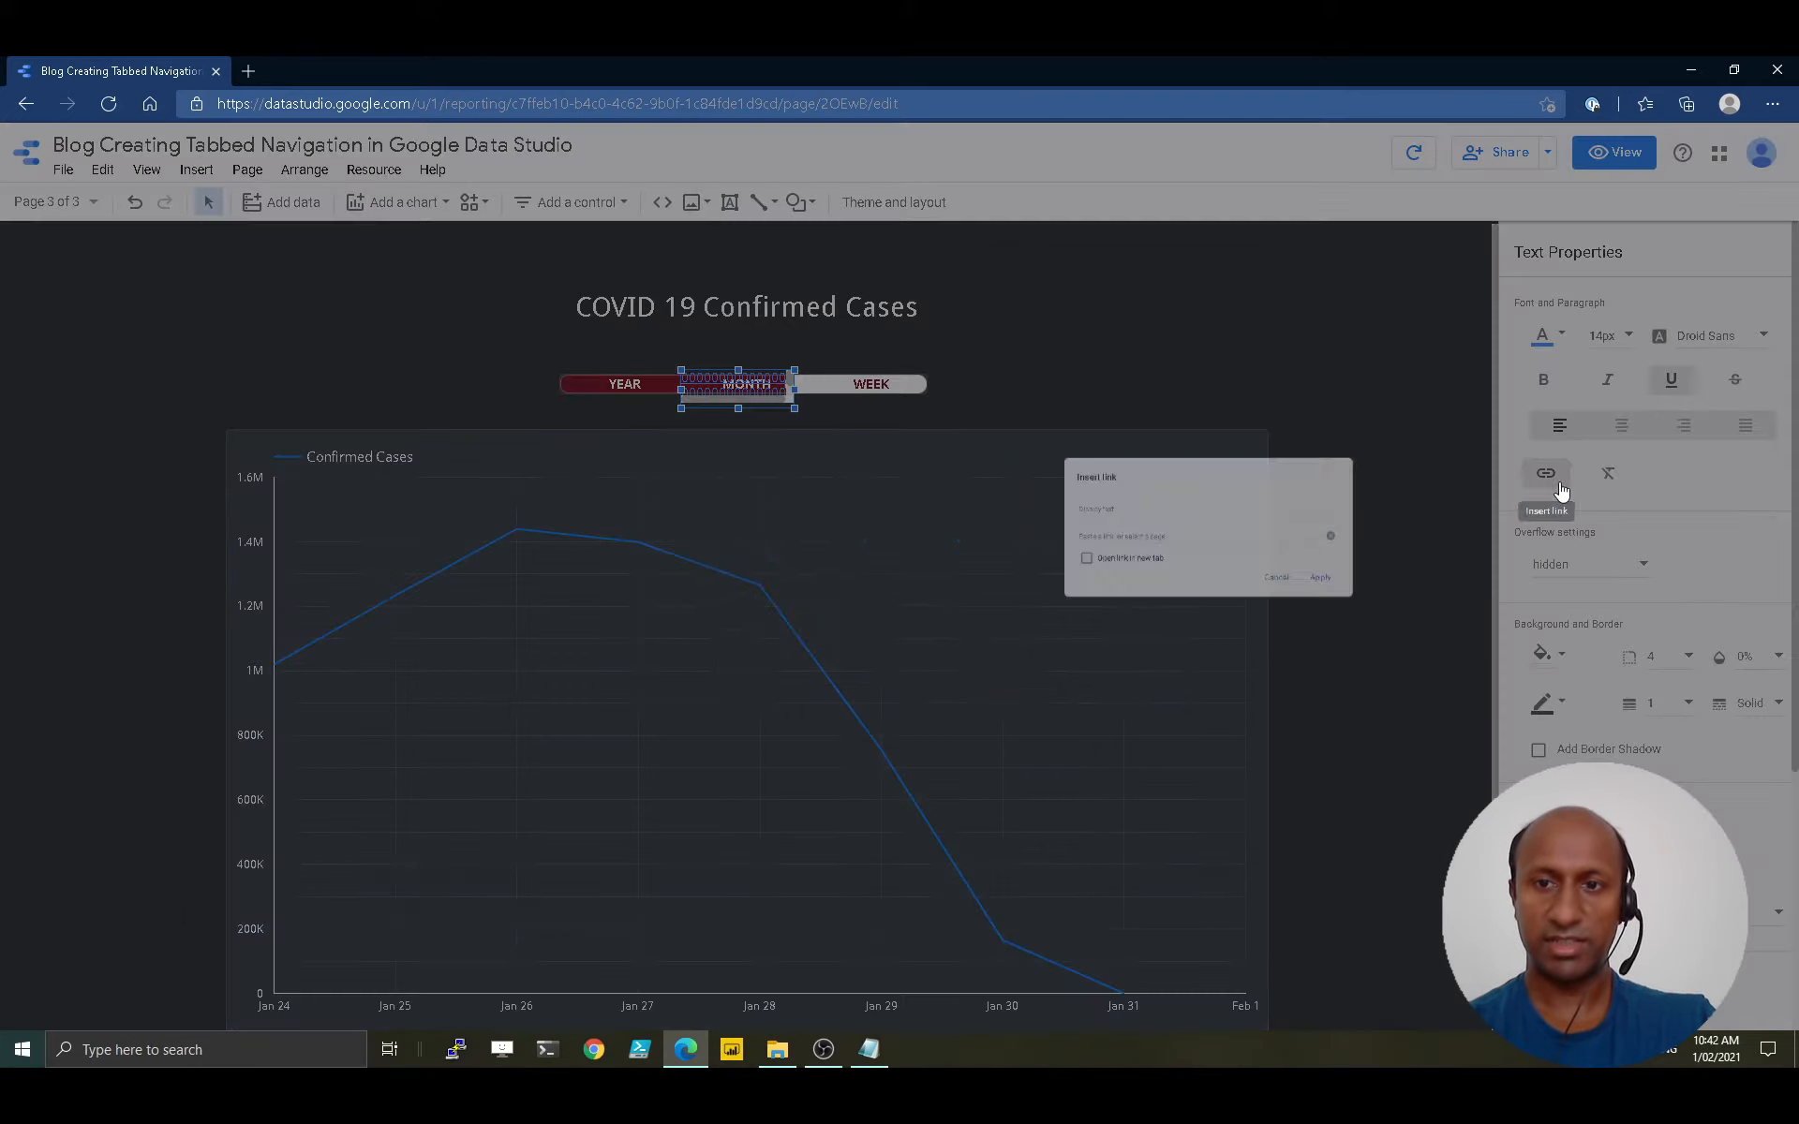
click(823, 551)
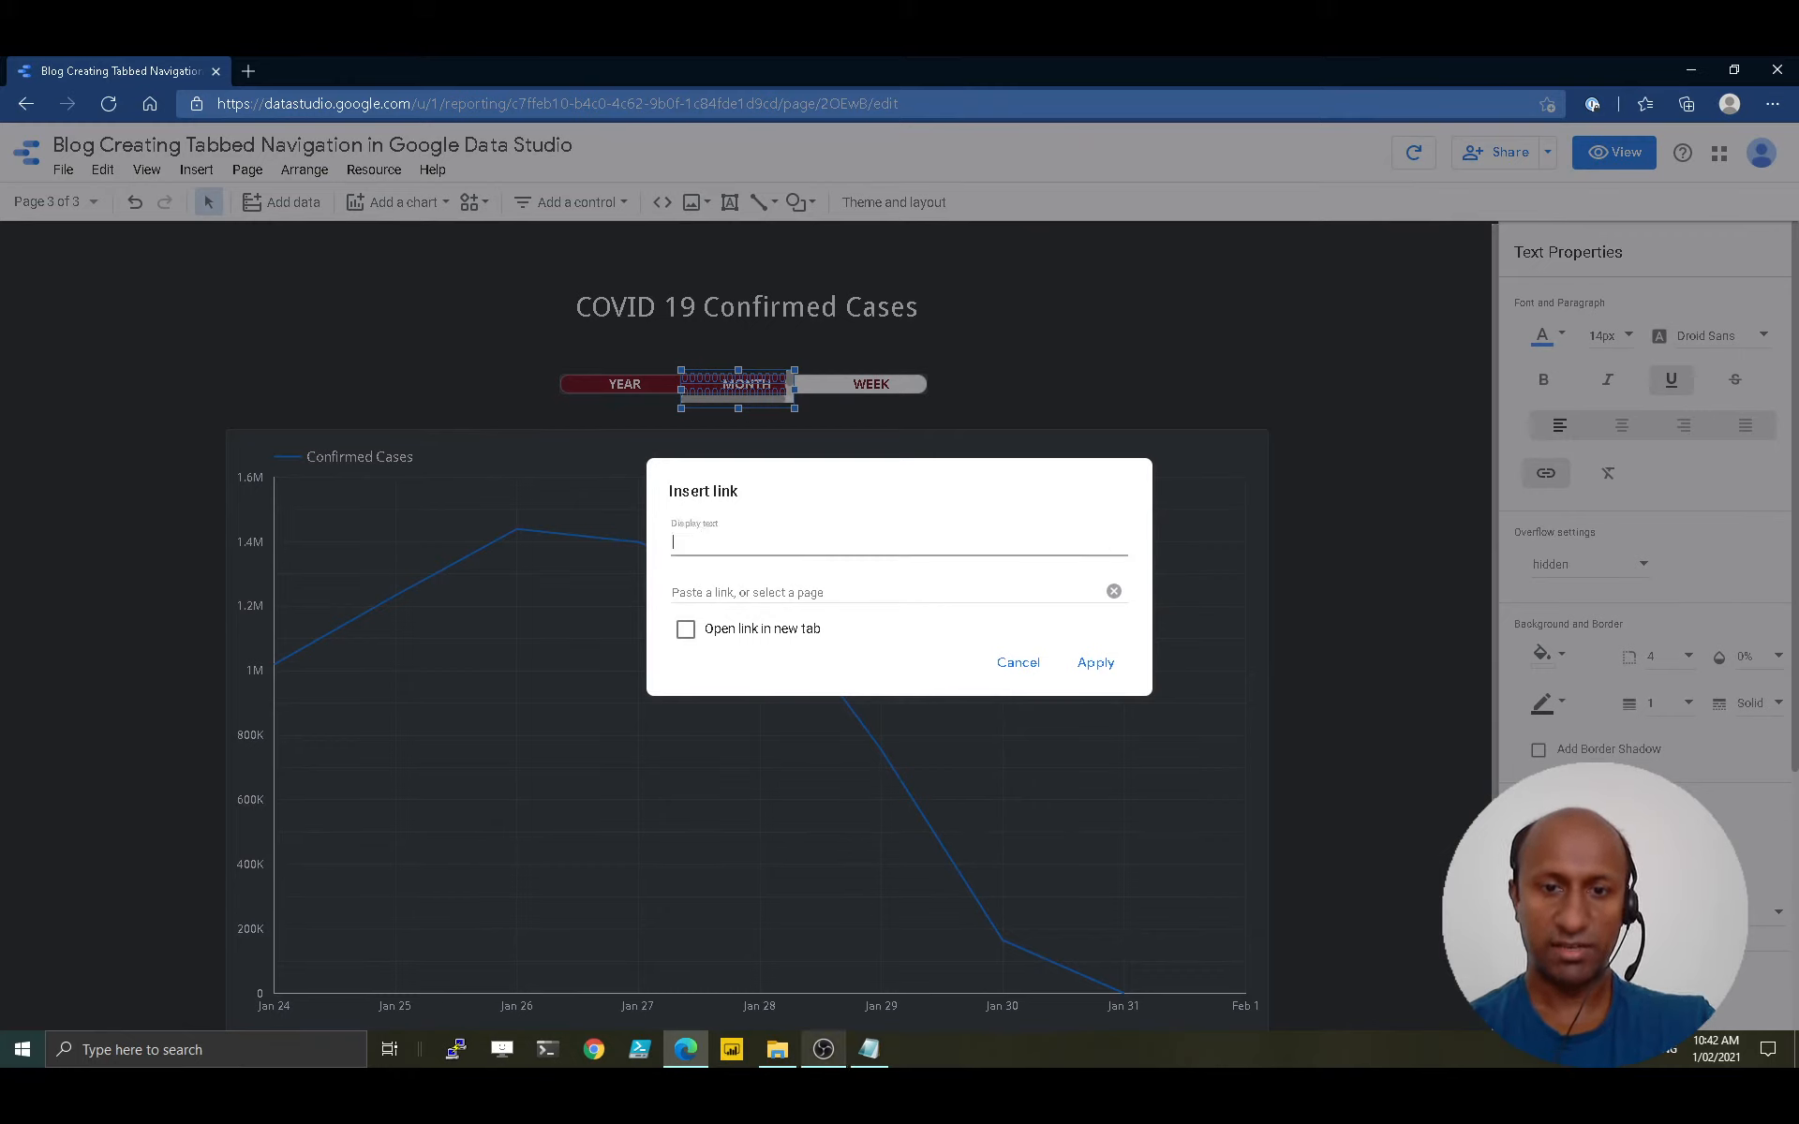
Copy the long string of zeros from the untitled Notepad document and paste it as the link's display text in the report
click(869, 1049)
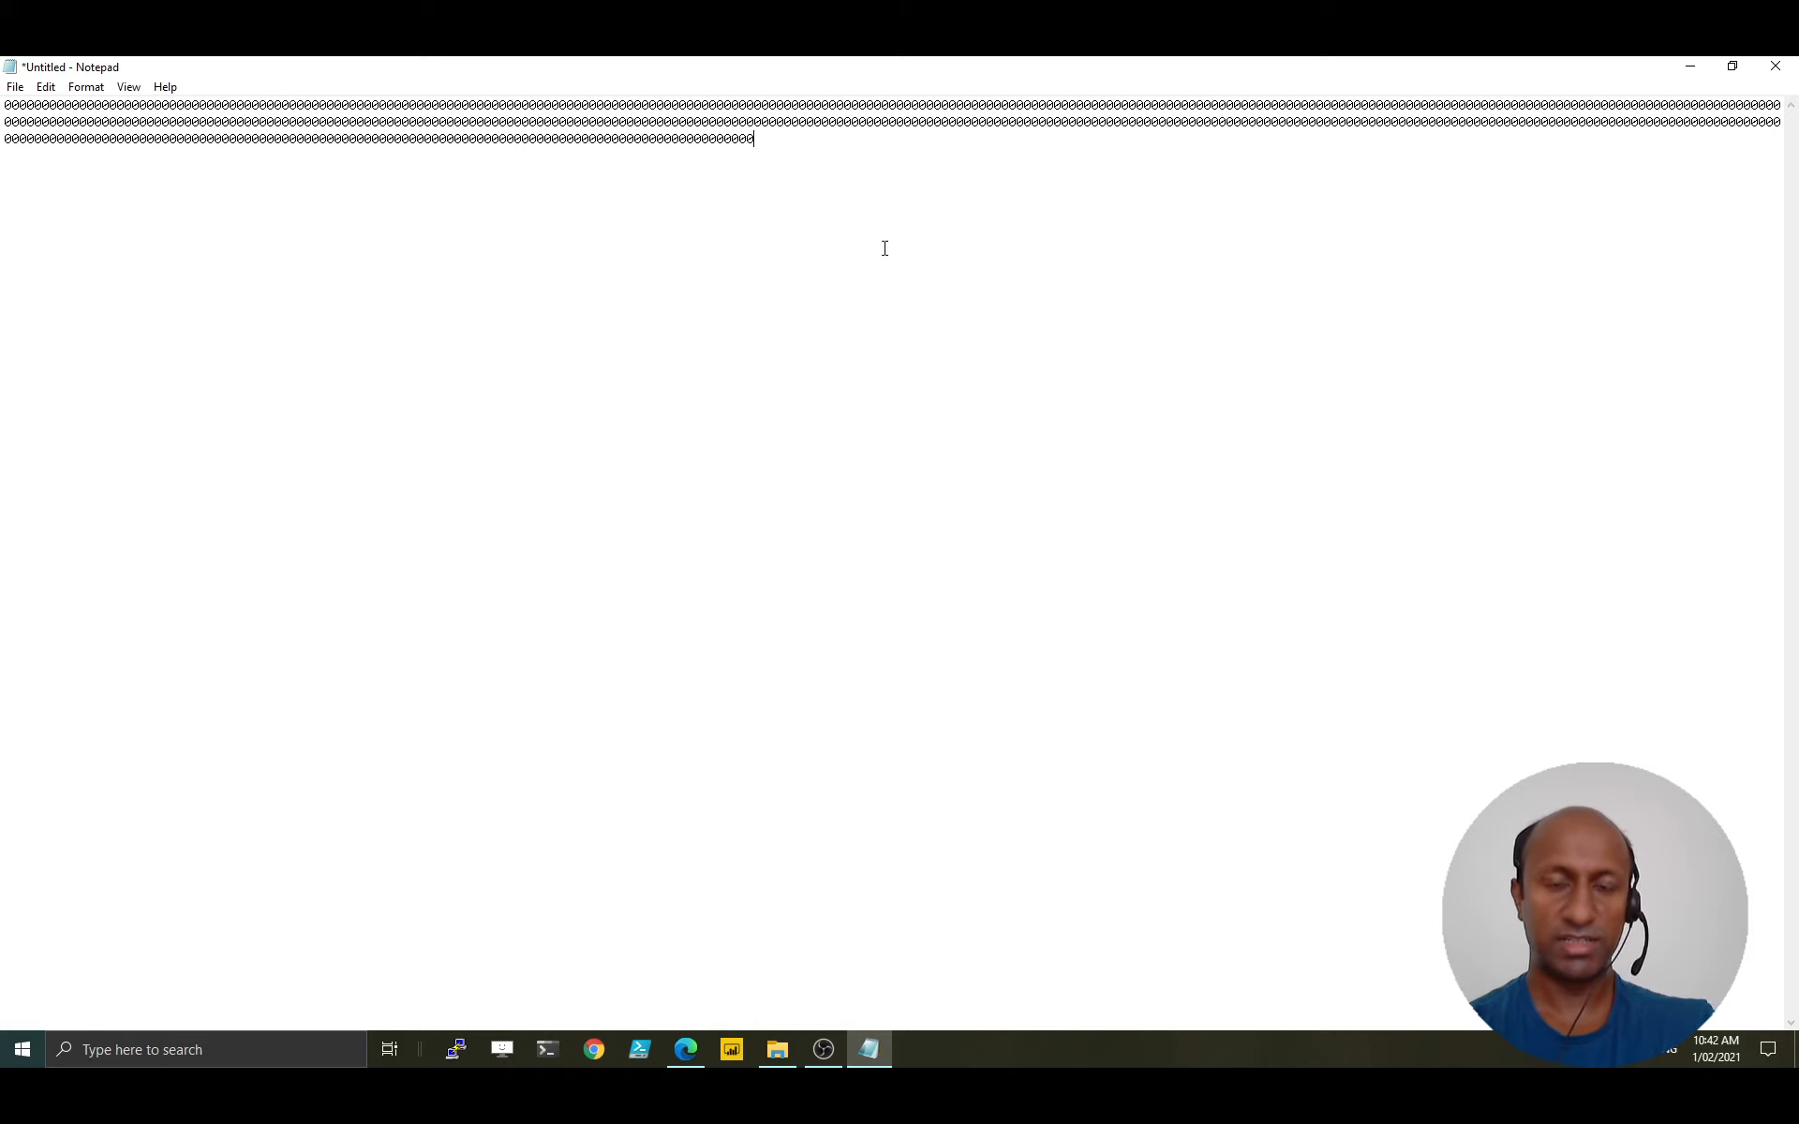
drag(815, 149, 6, 116)
click(20, 117)
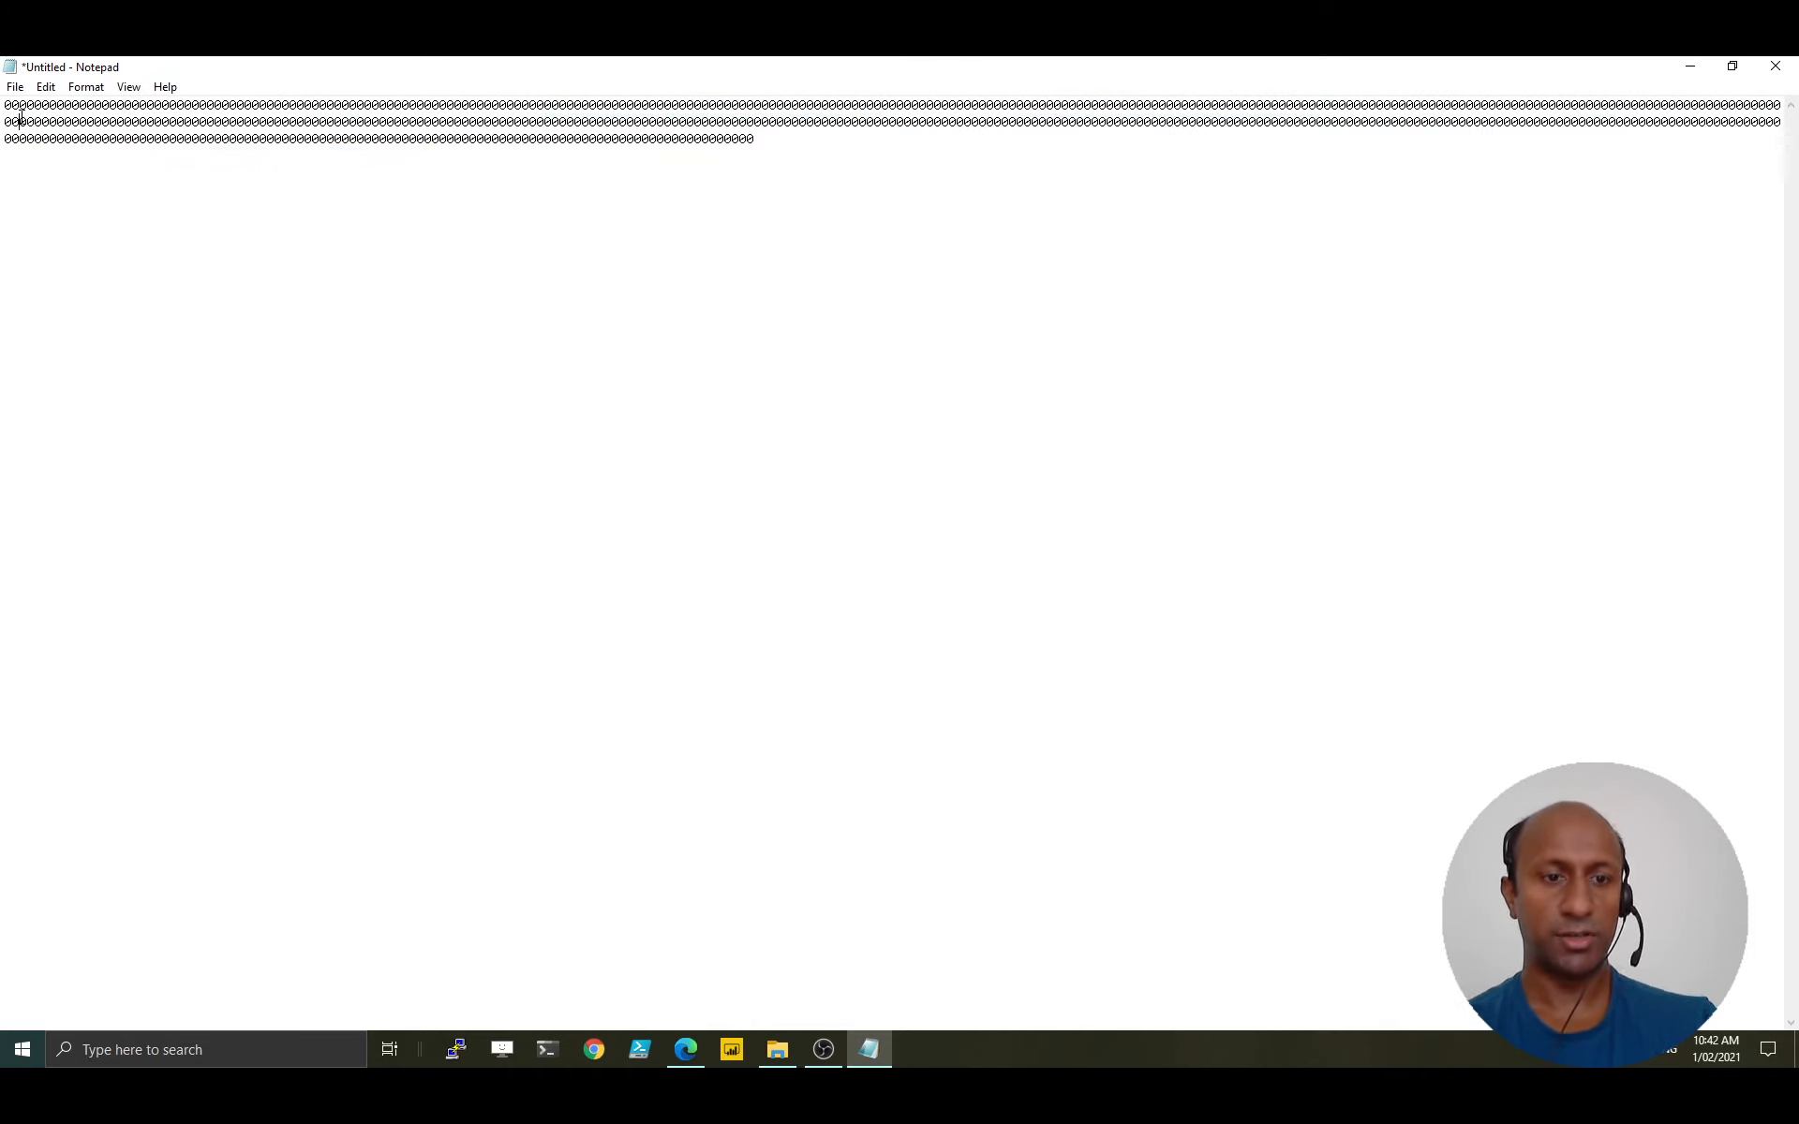
key(ctrl+a)
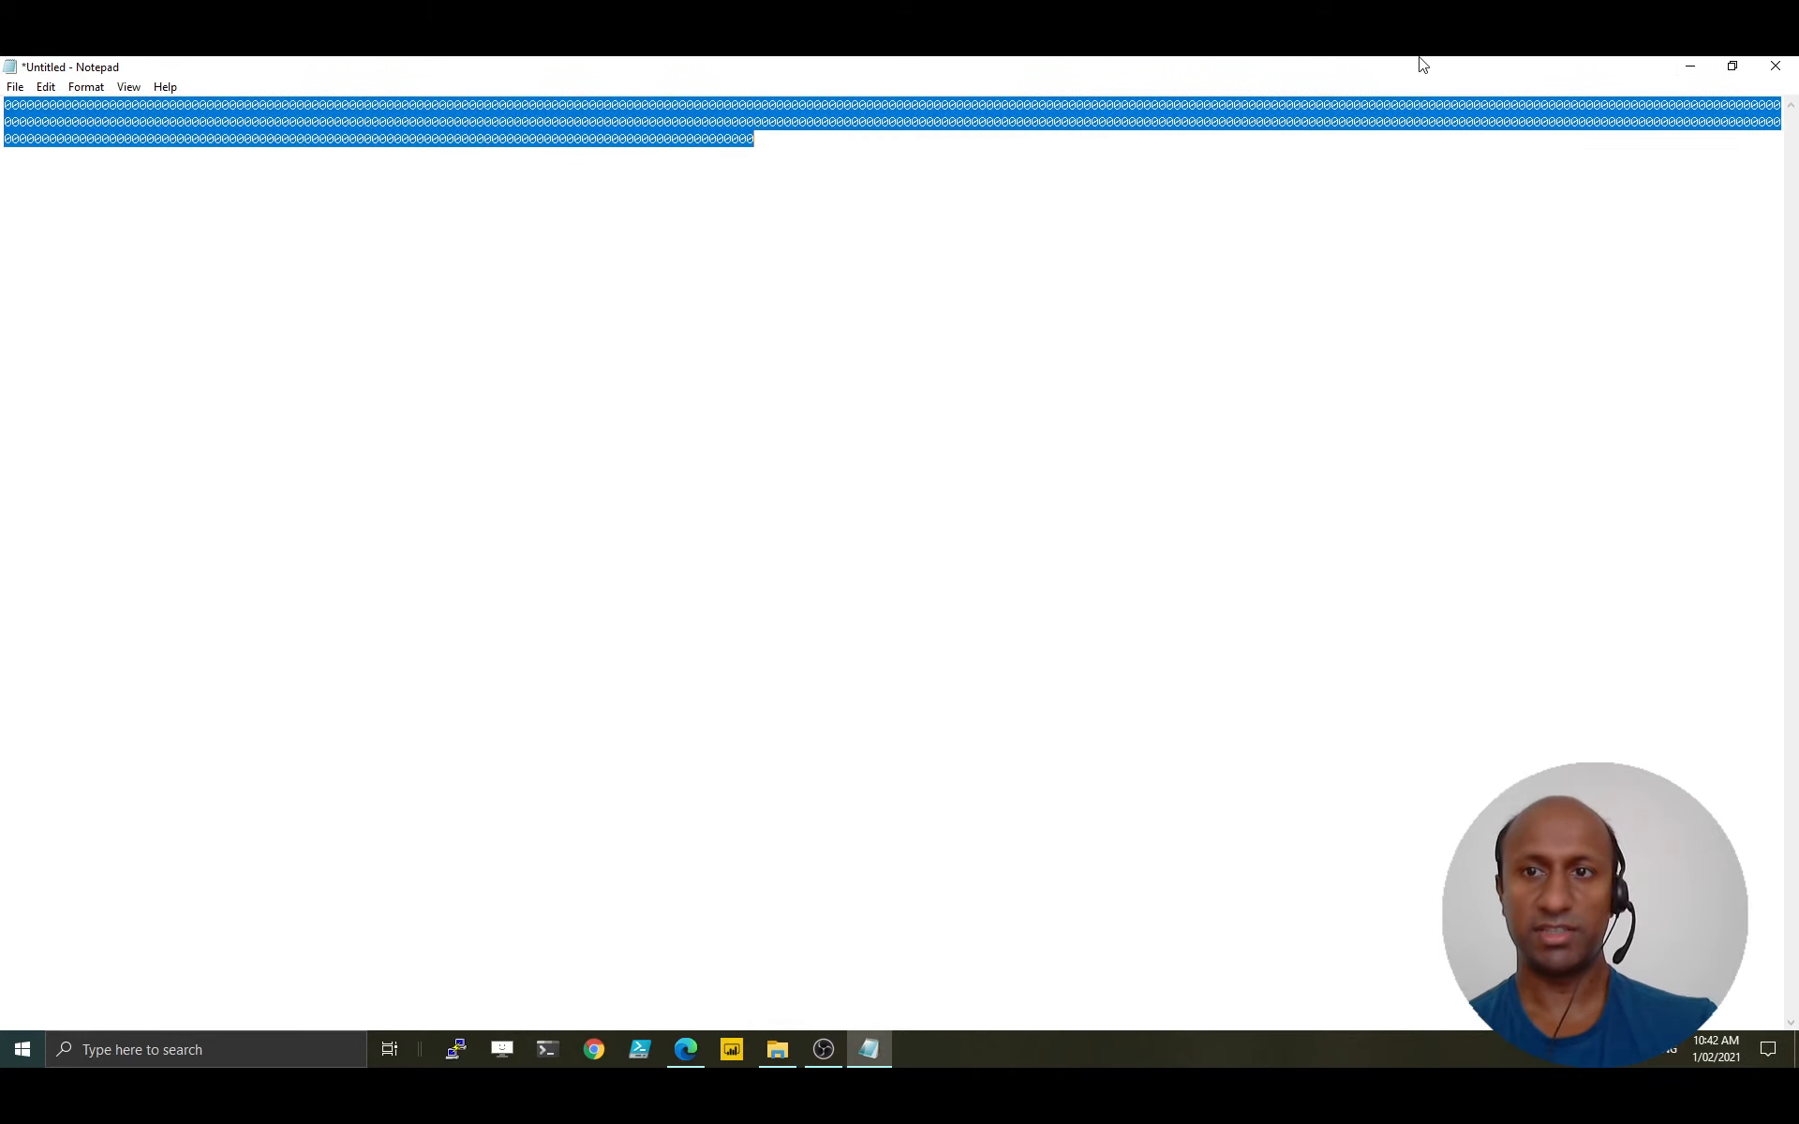
click(1690, 66)
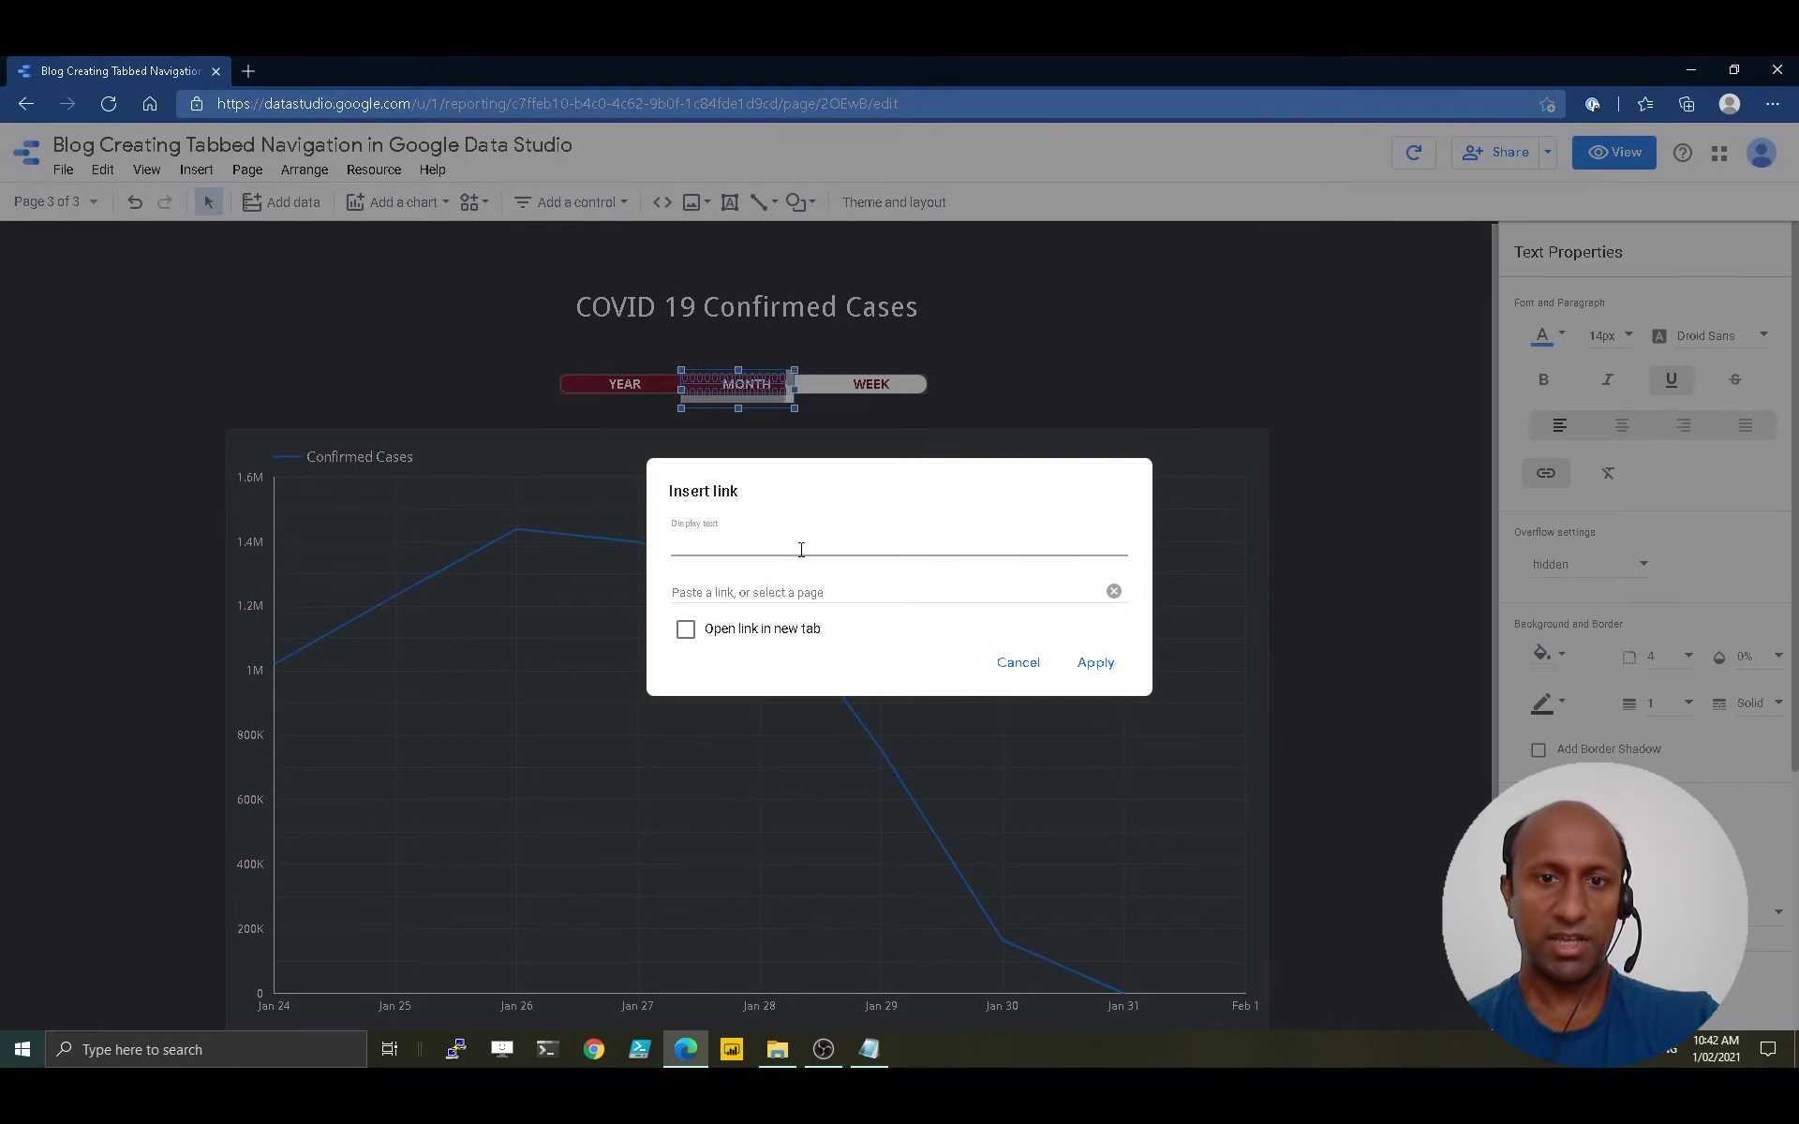
key(ctrl+v)
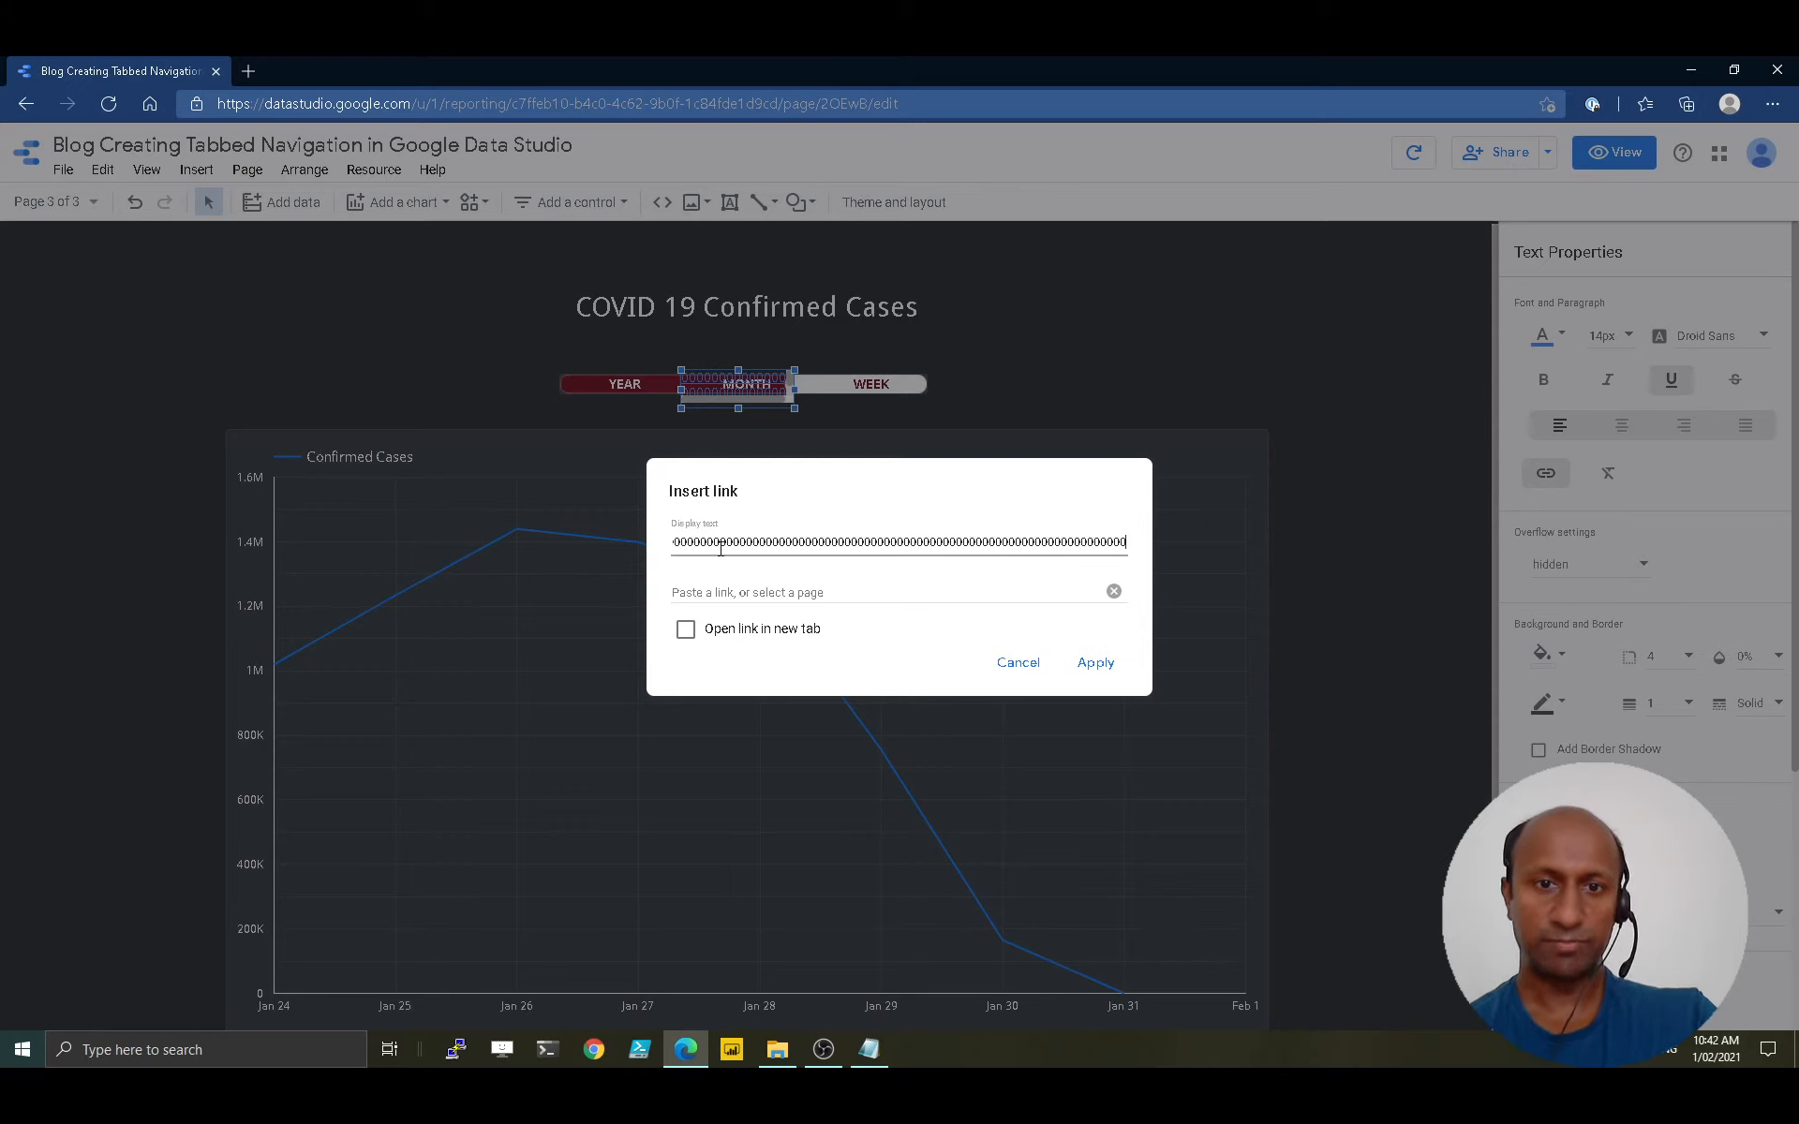
Point the text box's link at the report's Month page and apply it
click(909, 593)
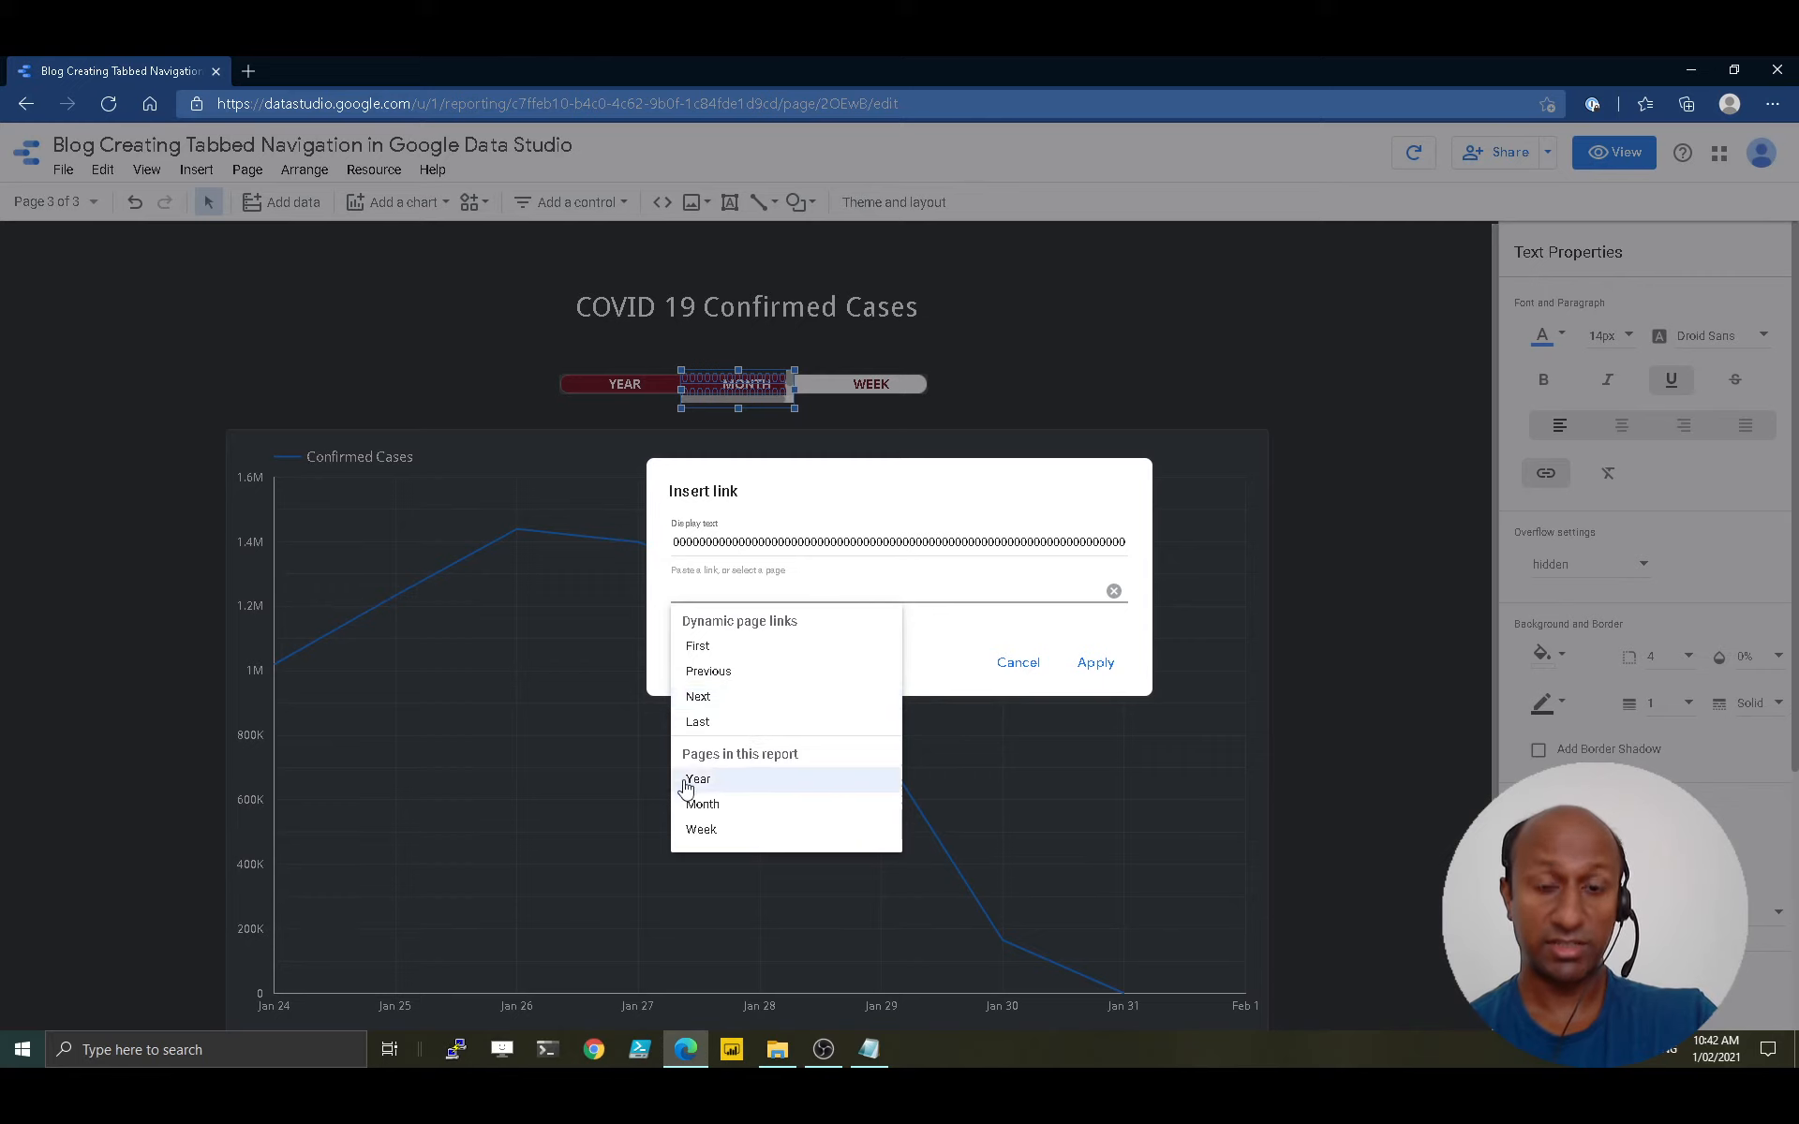
click(728, 812)
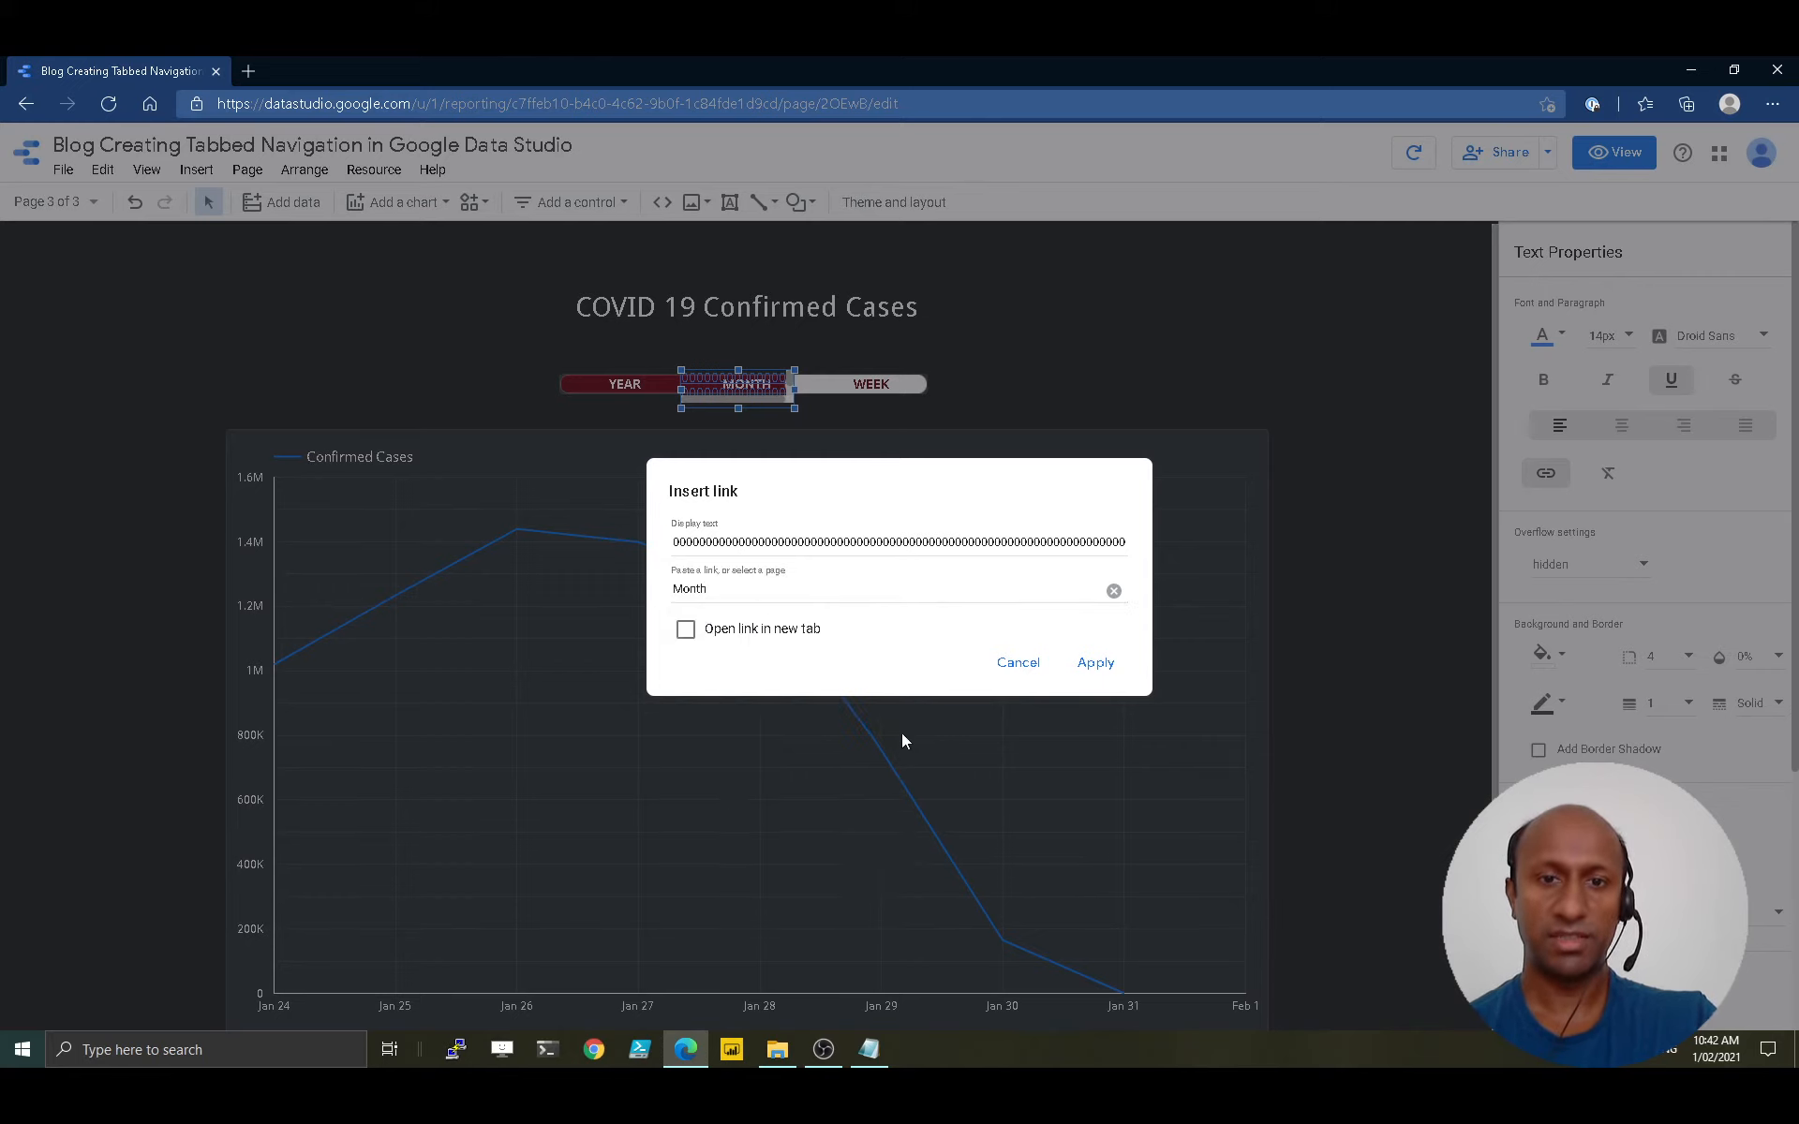
click(1095, 665)
click(1010, 396)
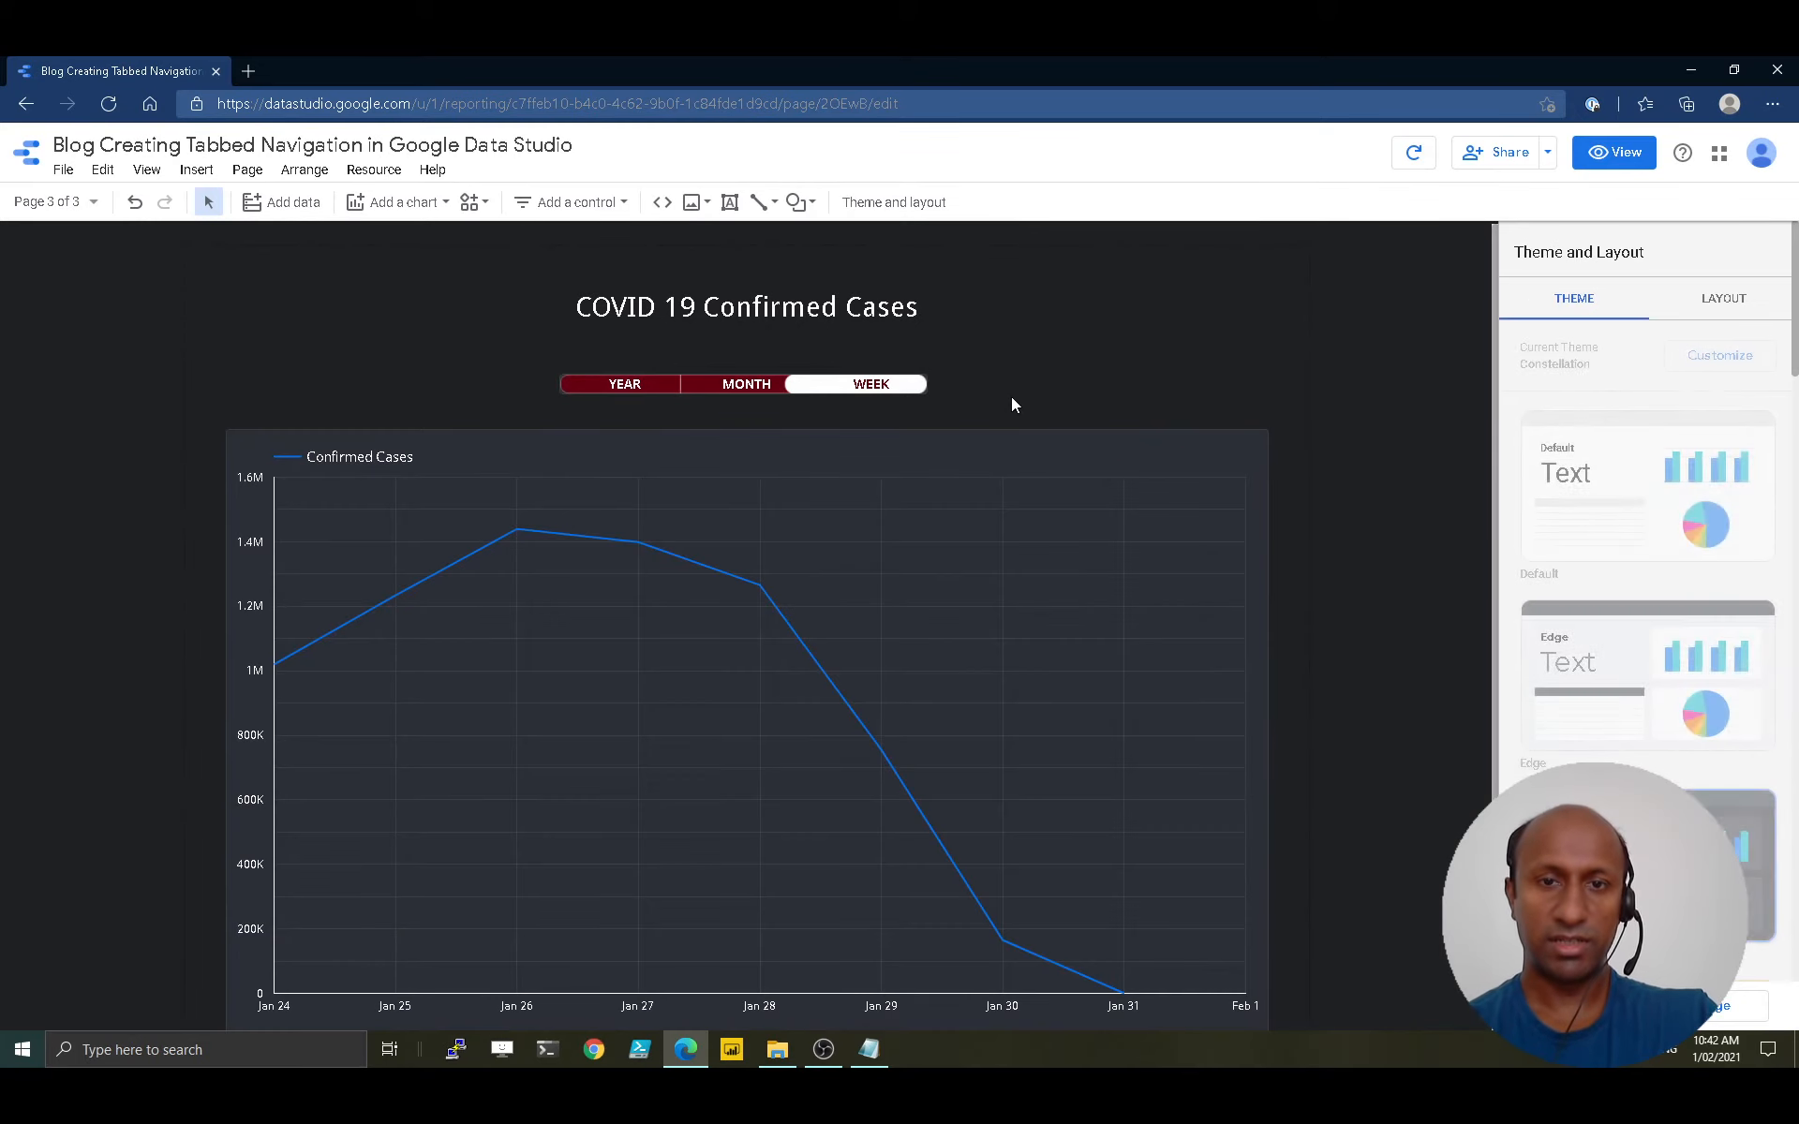
Examine the overflow, background opacity and border settings of the linked text box covering MONTH on the Week page
click(736, 395)
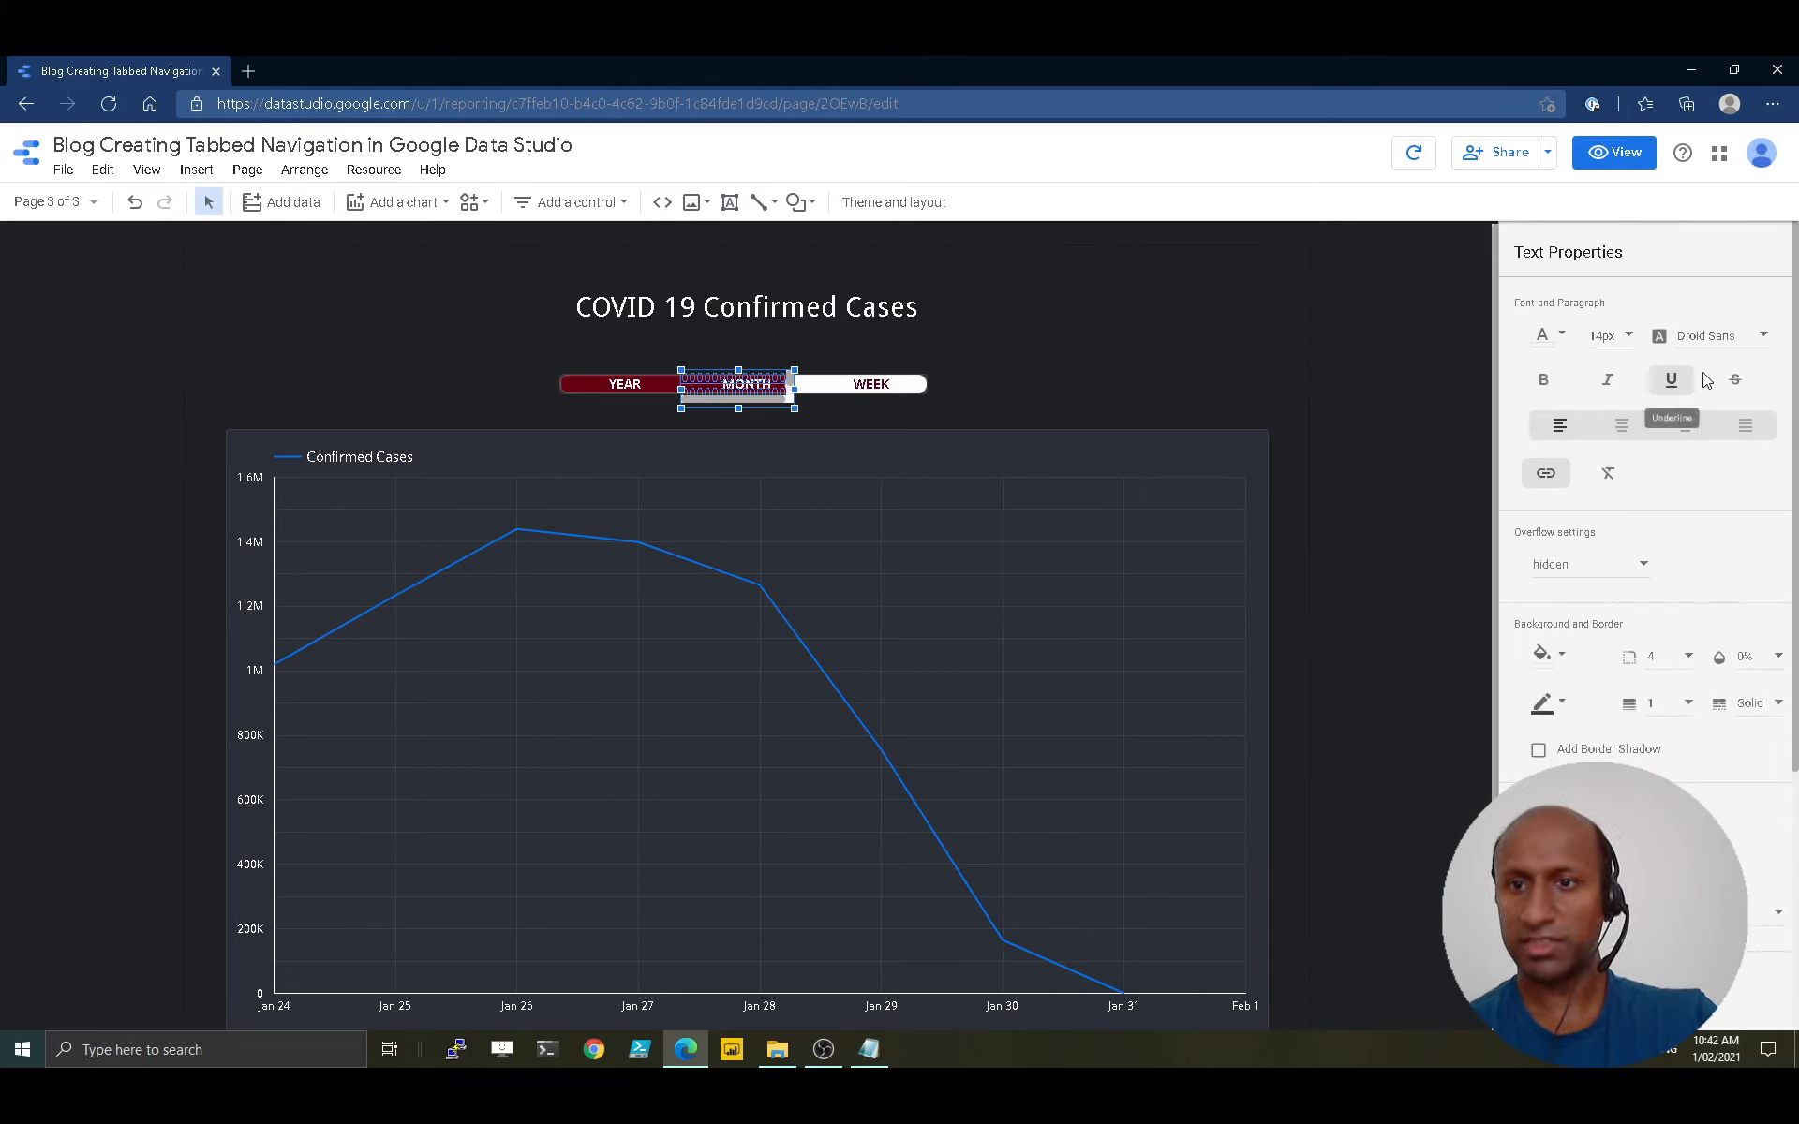
click(1645, 572)
click(1596, 581)
click(1775, 658)
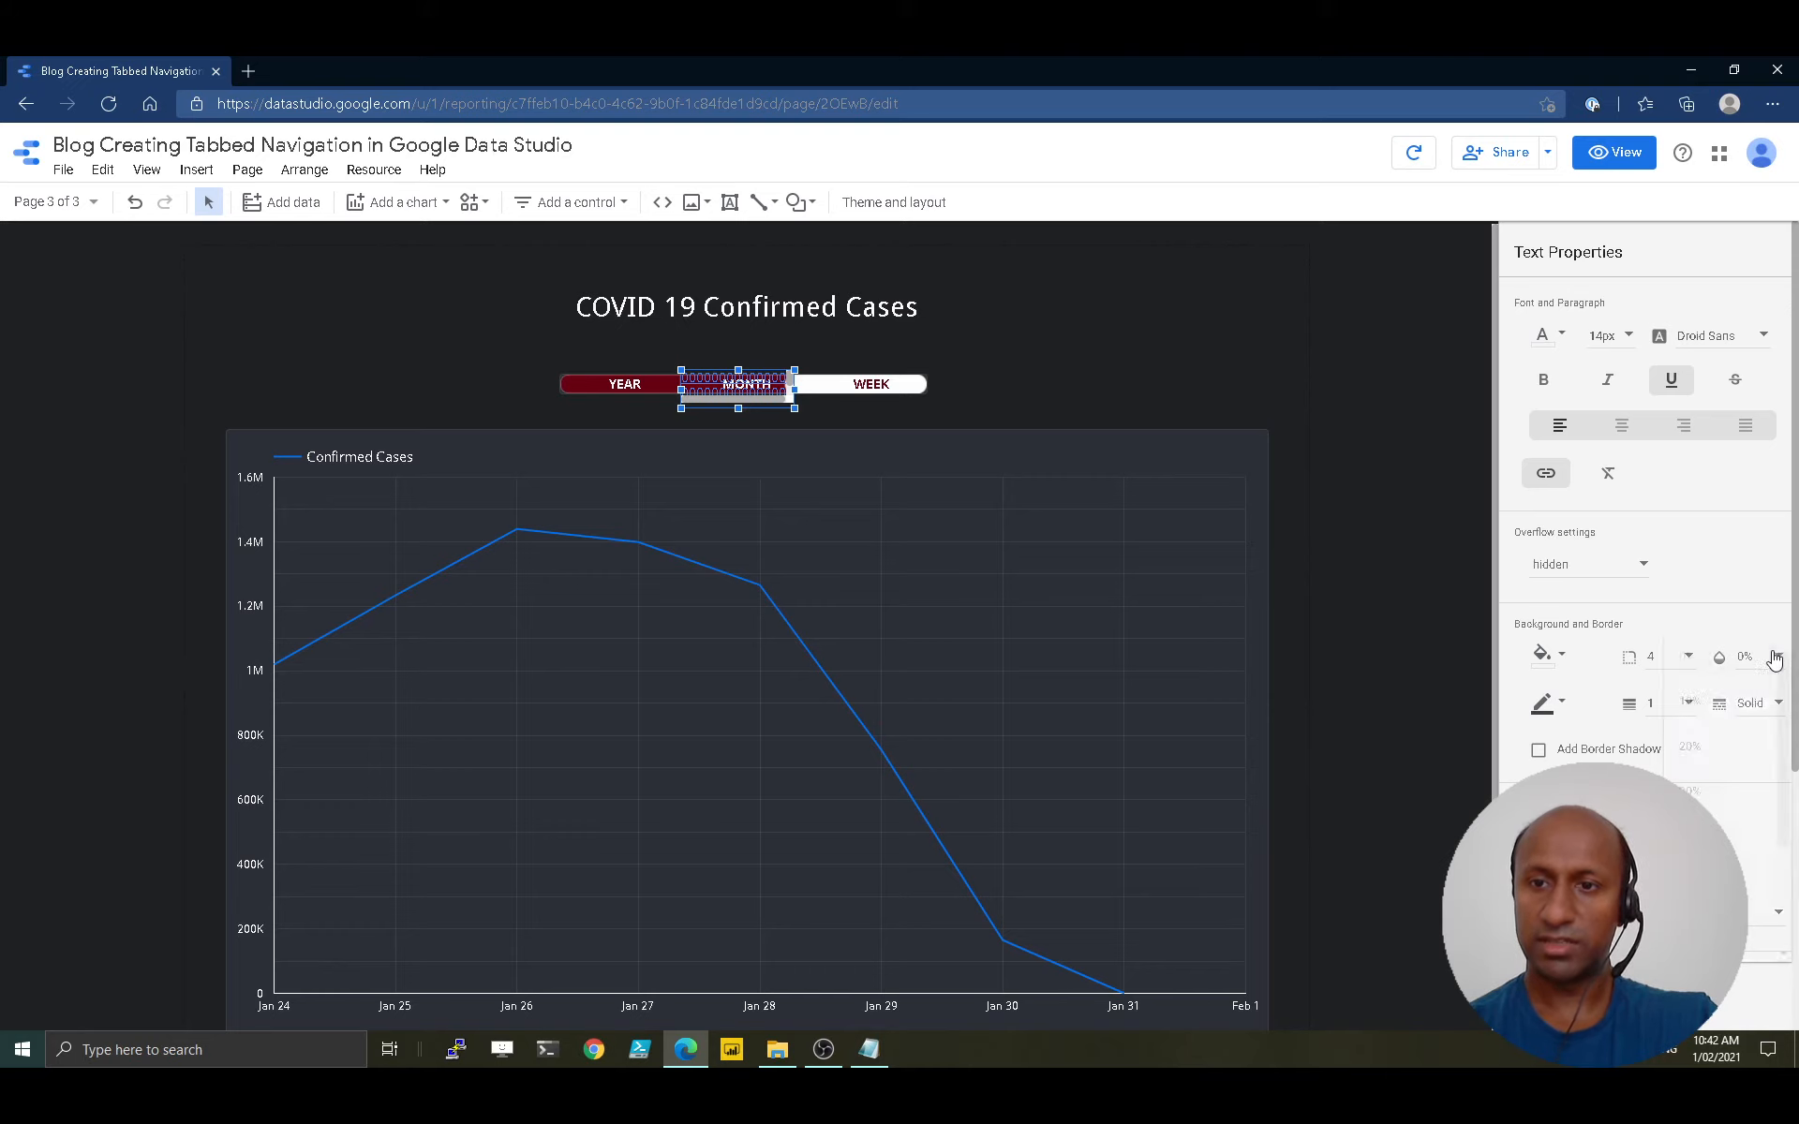
click(1726, 627)
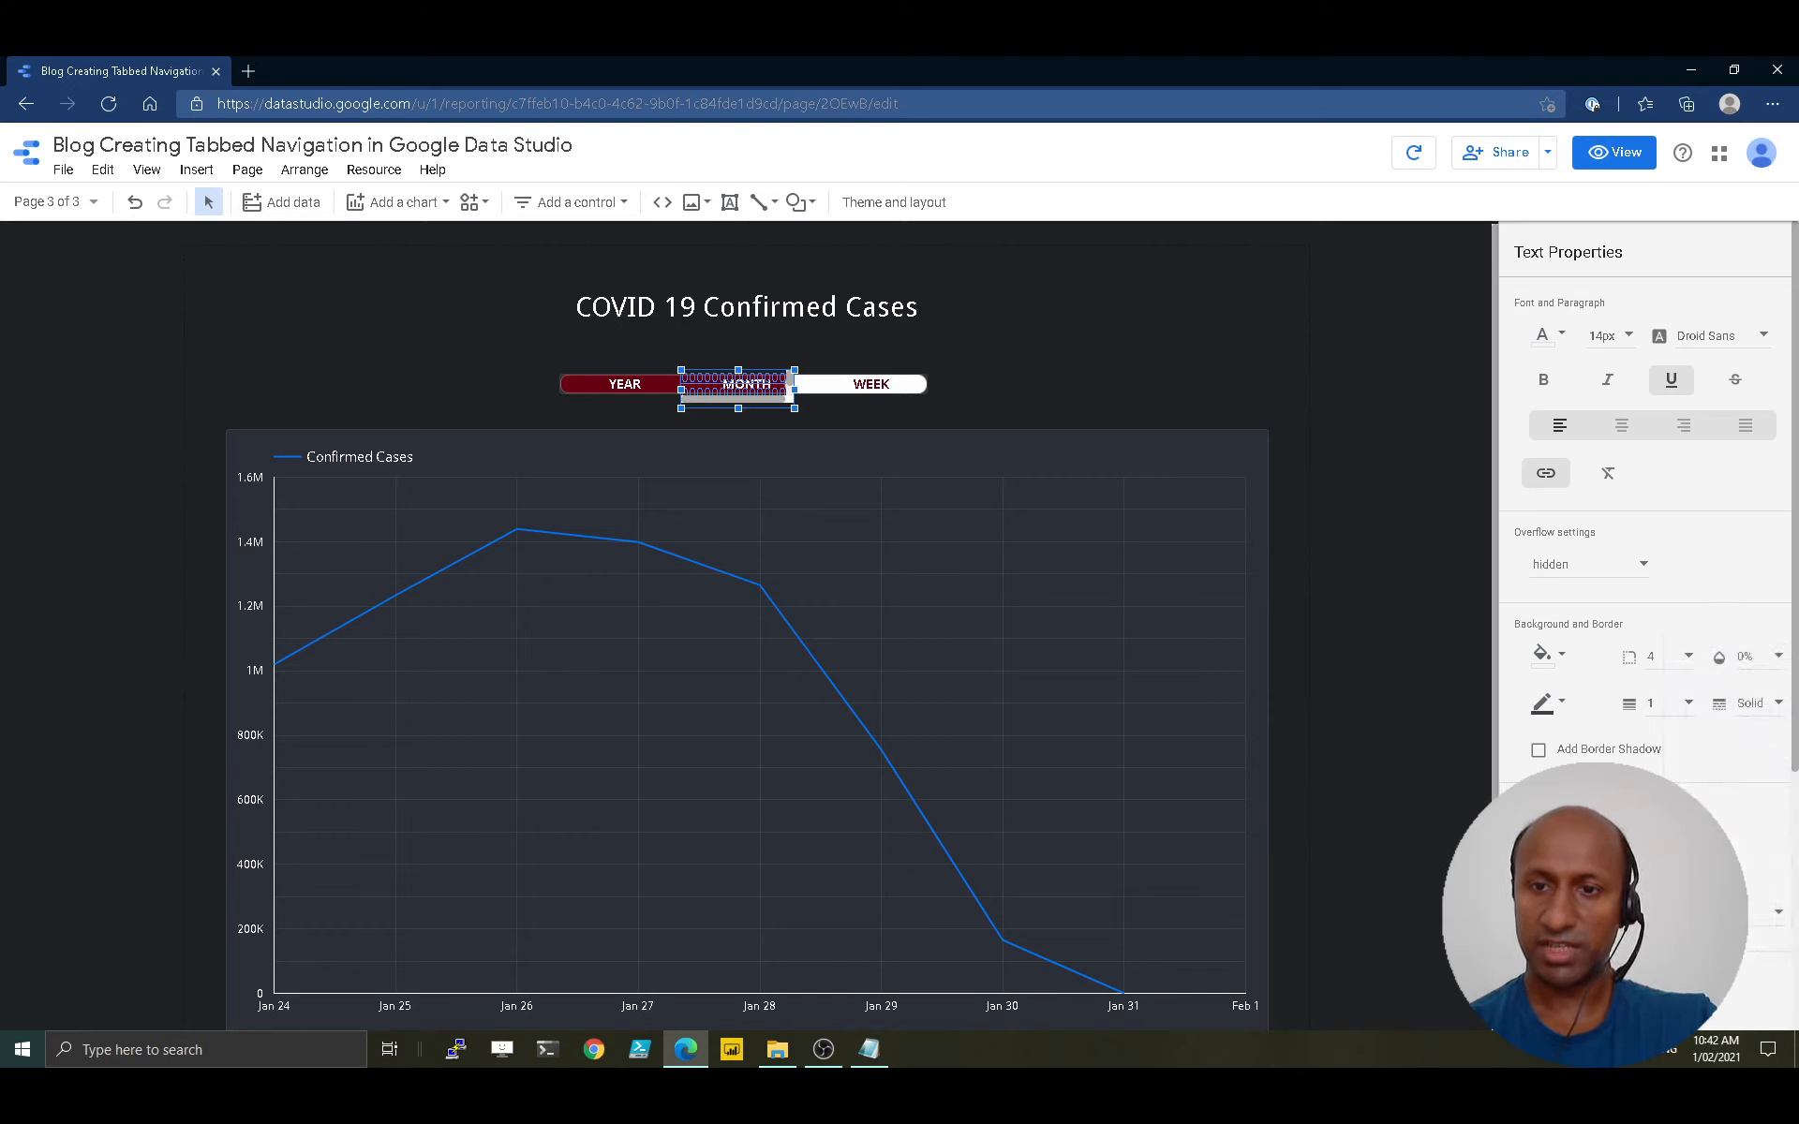
click(1578, 727)
click(1616, 705)
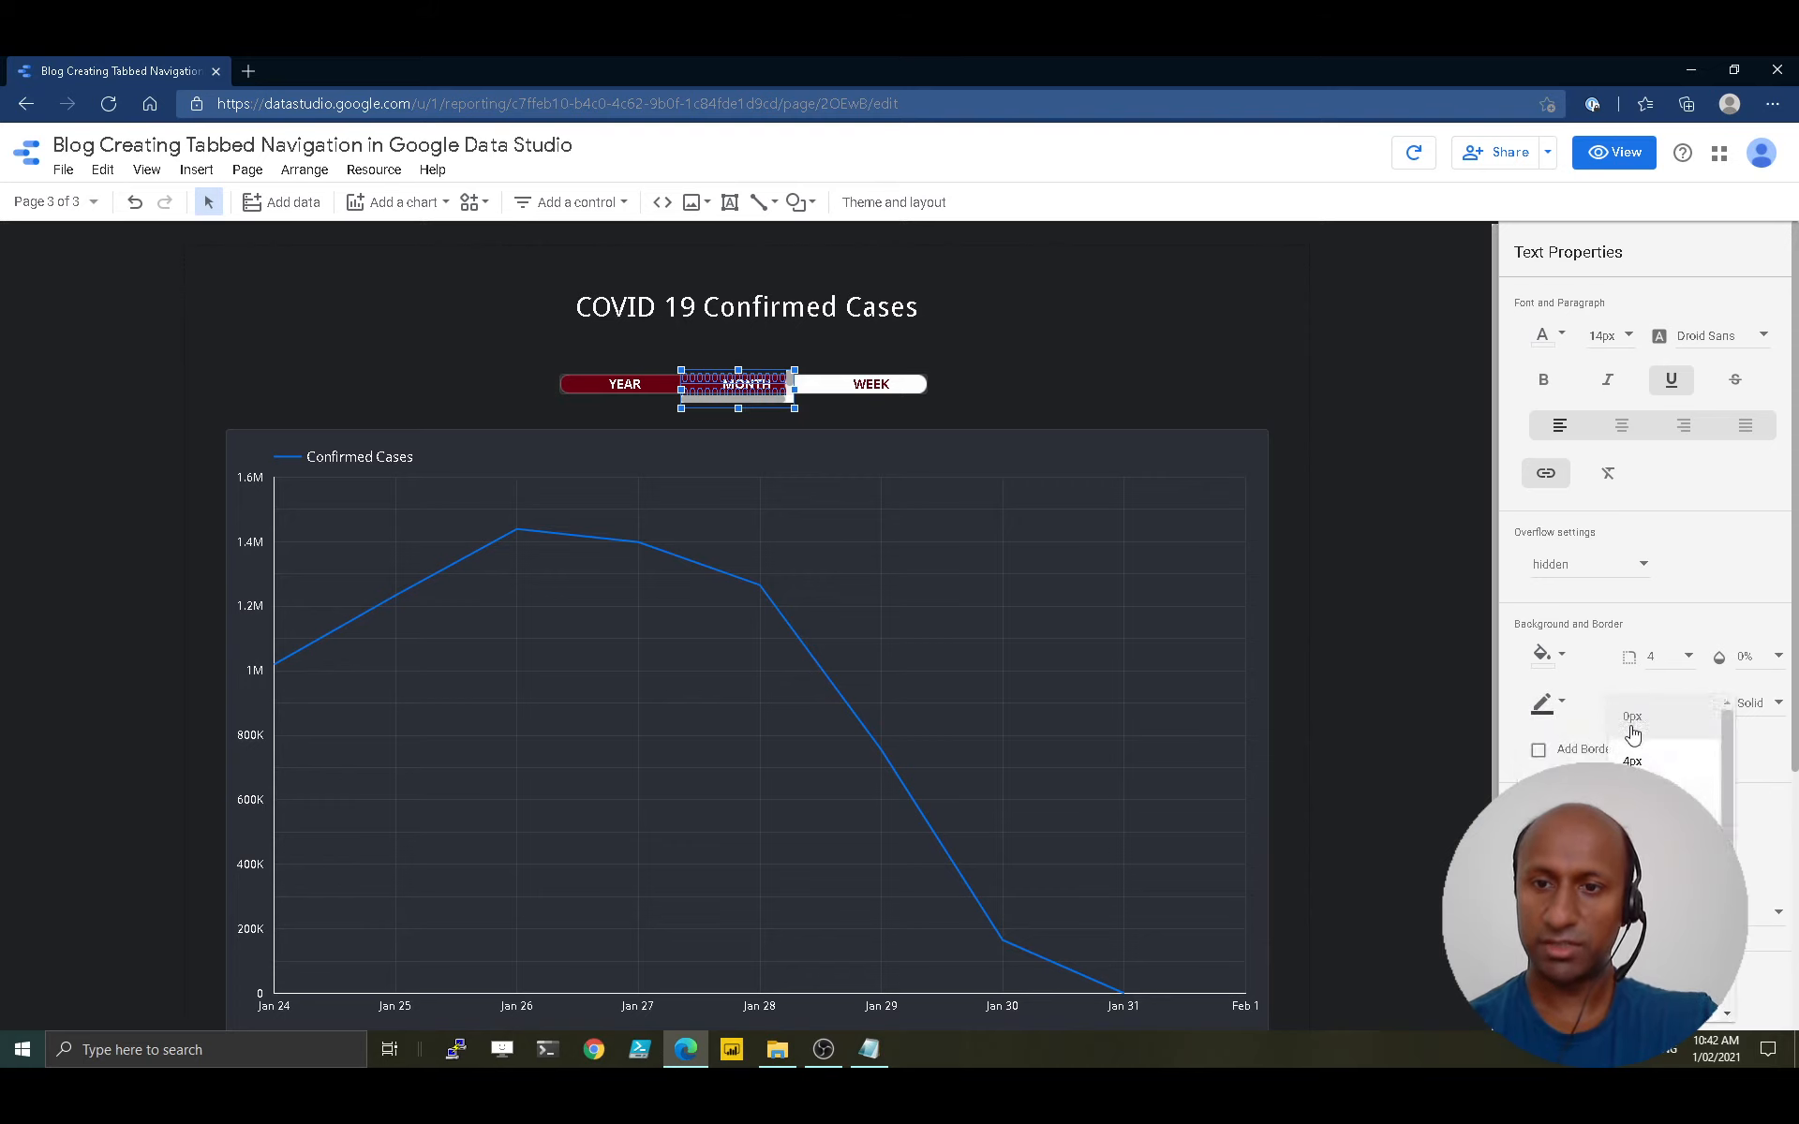
click(1781, 962)
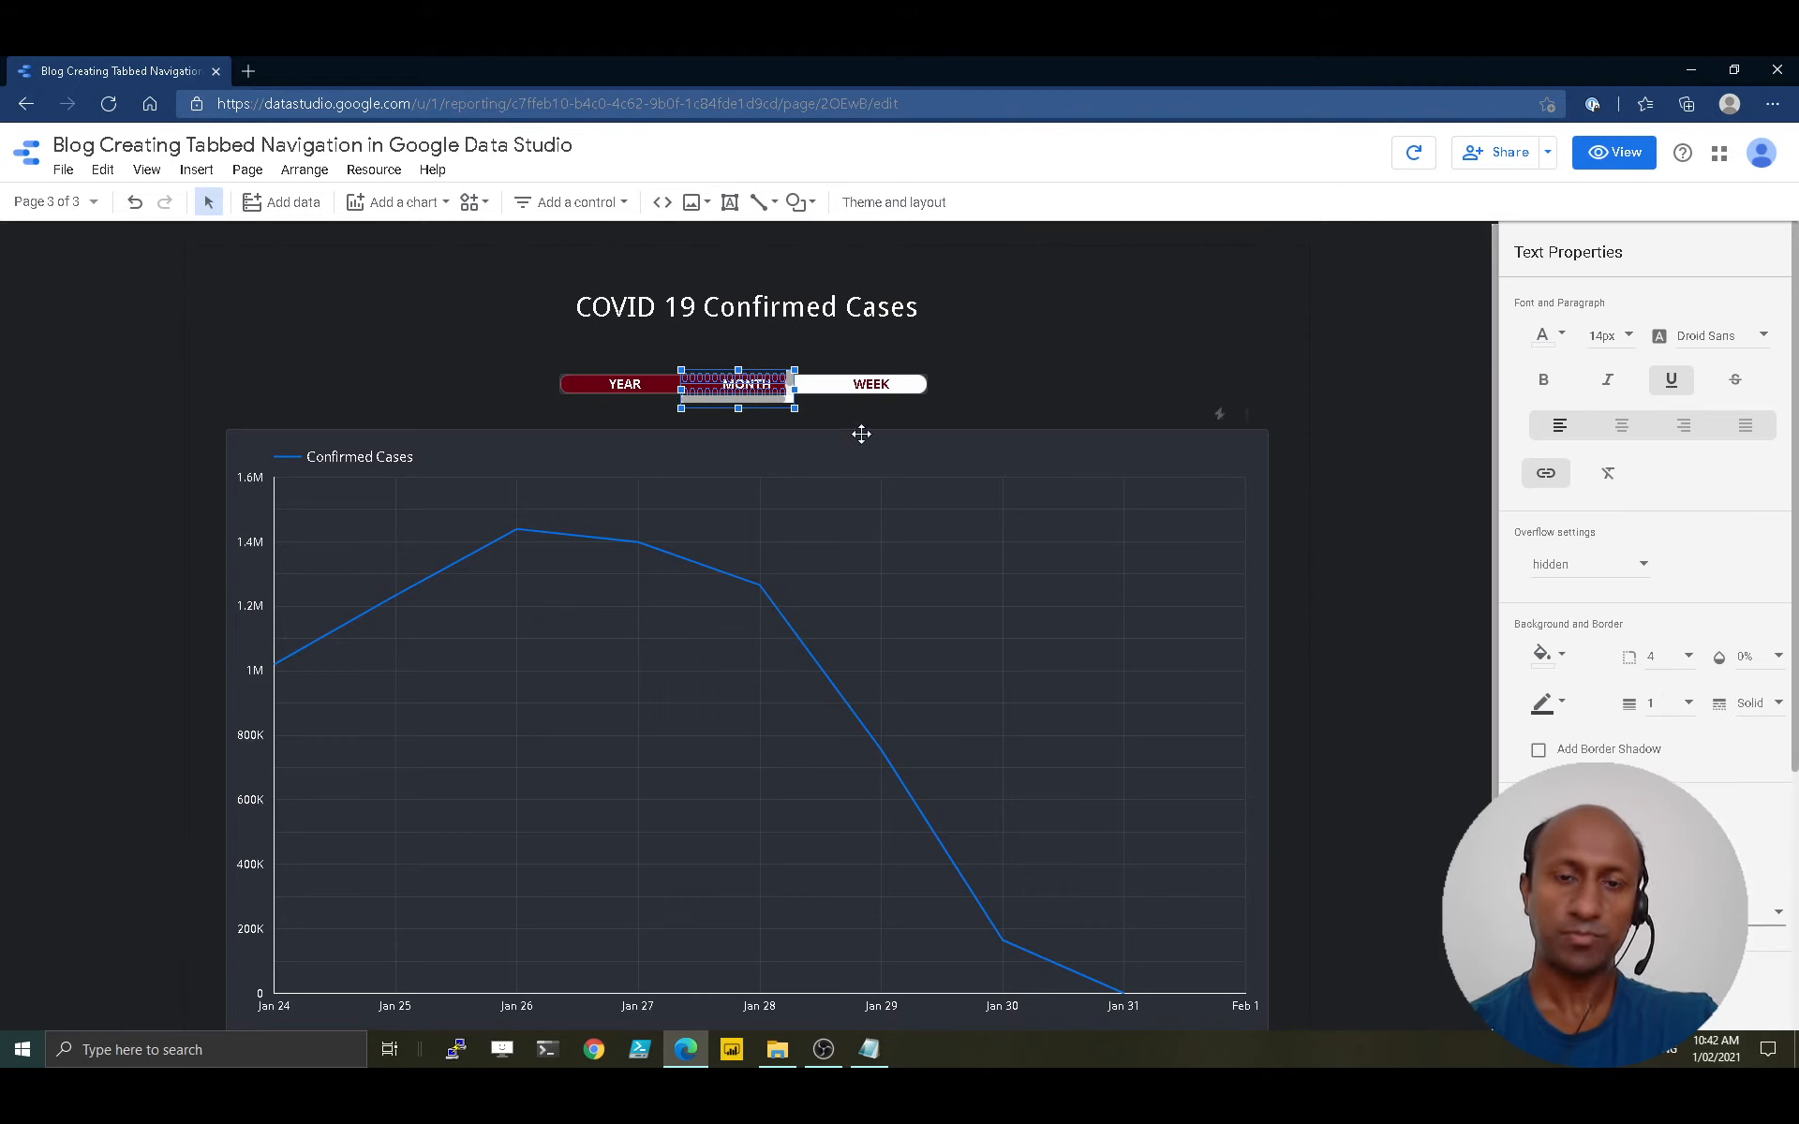
click(1026, 381)
click(913, 364)
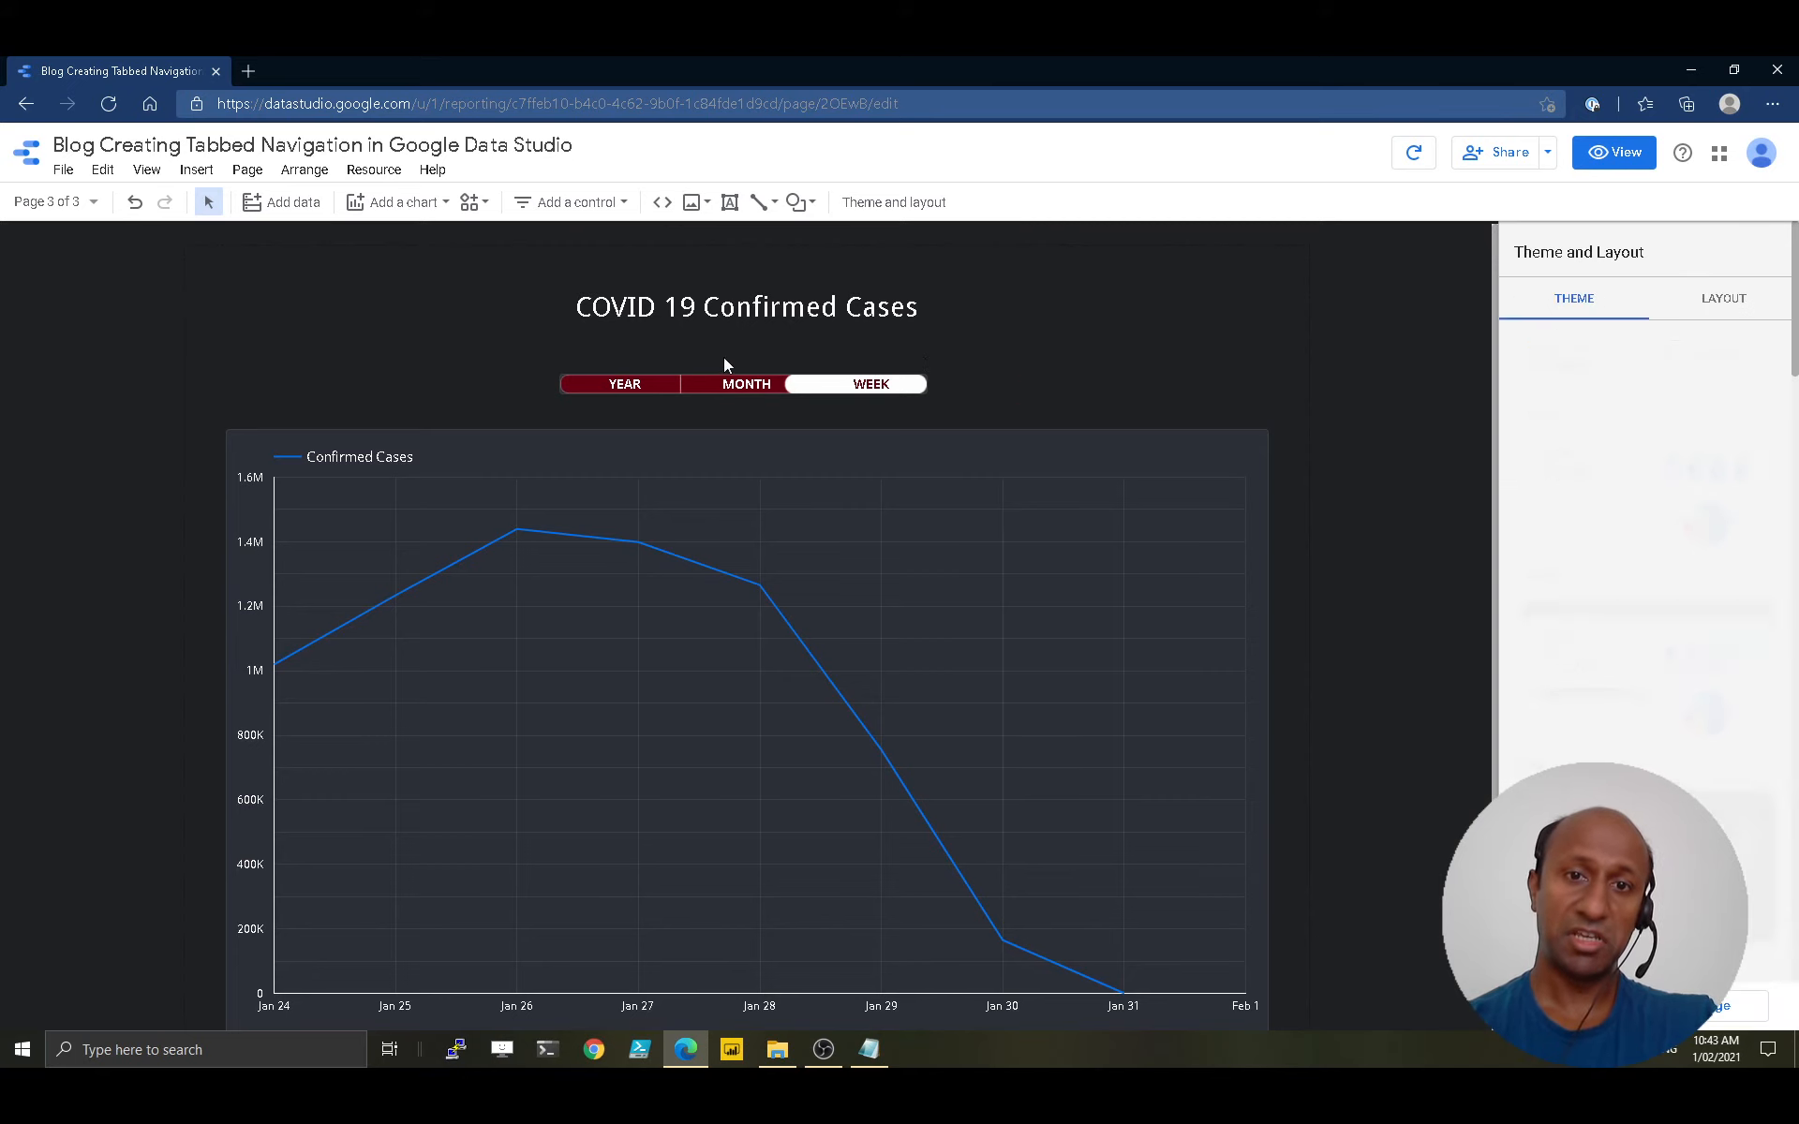
Test the MONTH tab from the Week page in view mode and return to editing the report
click(1604, 153)
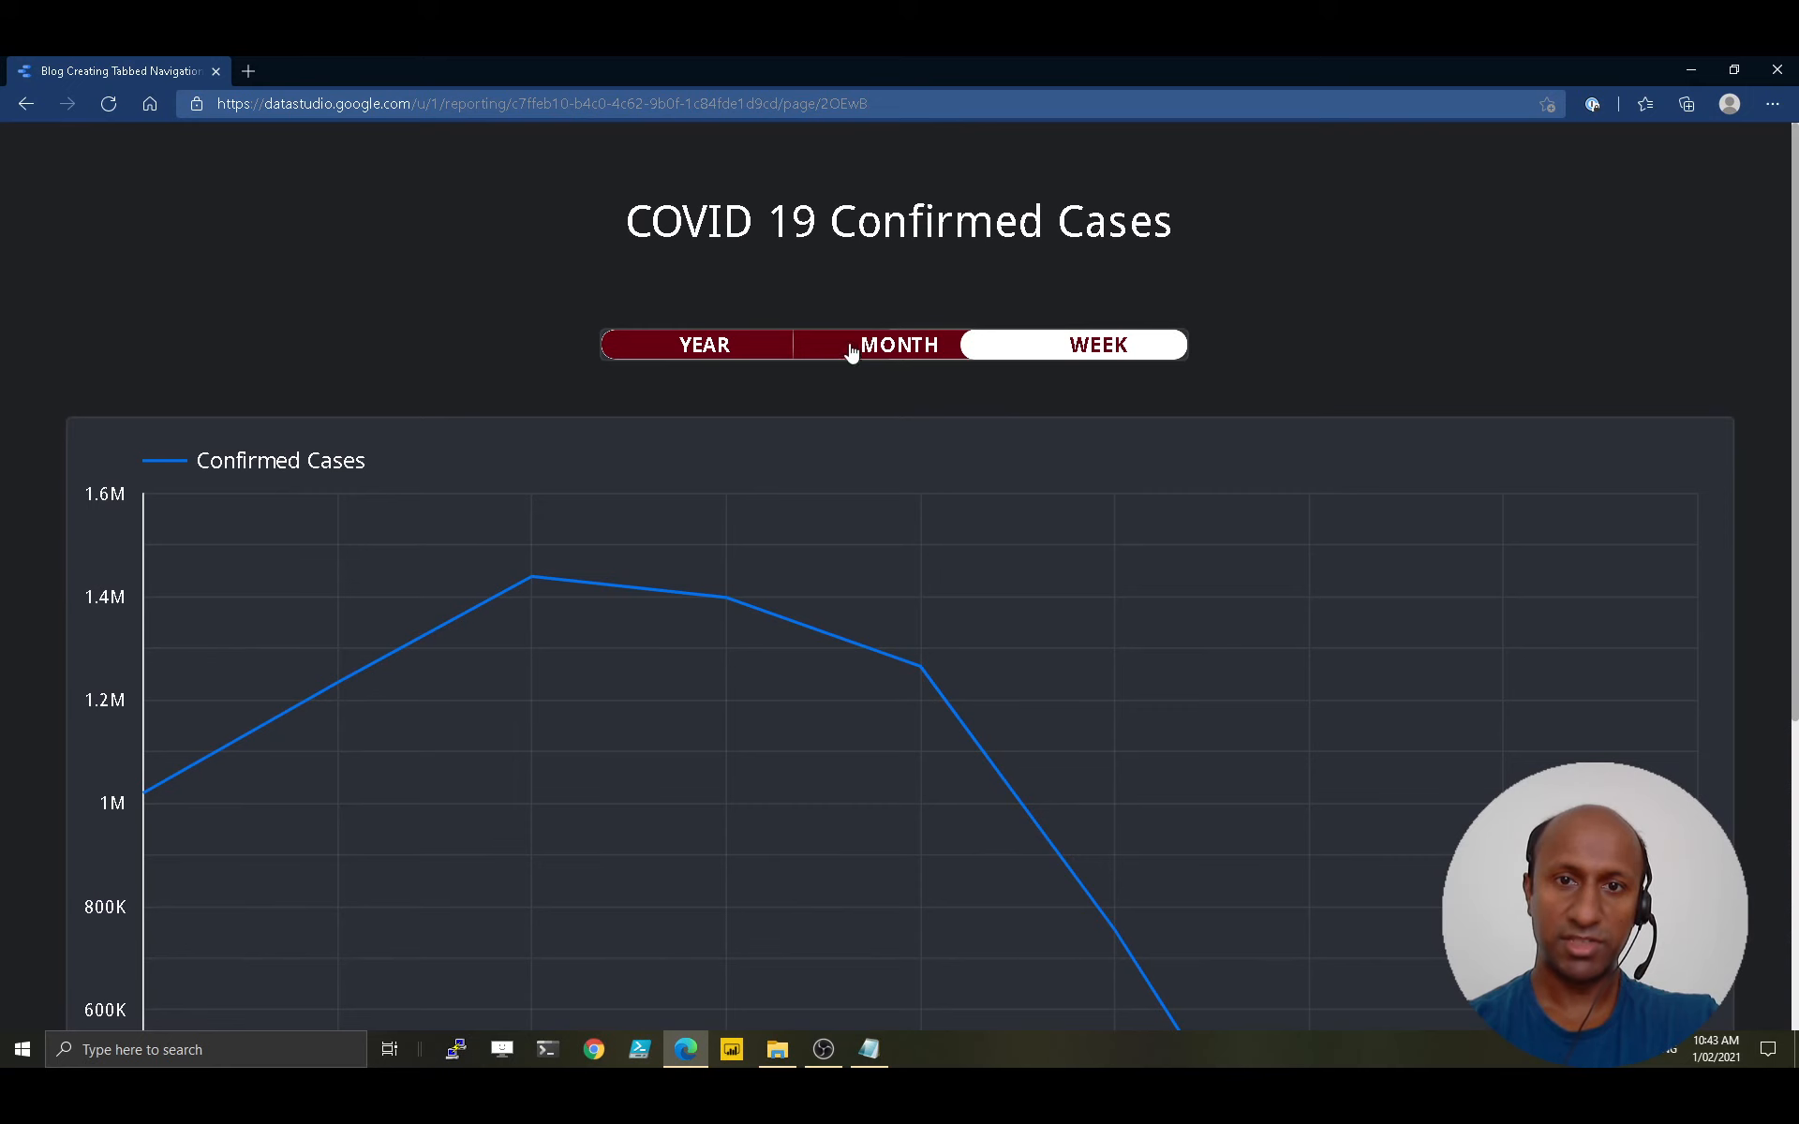
click(879, 353)
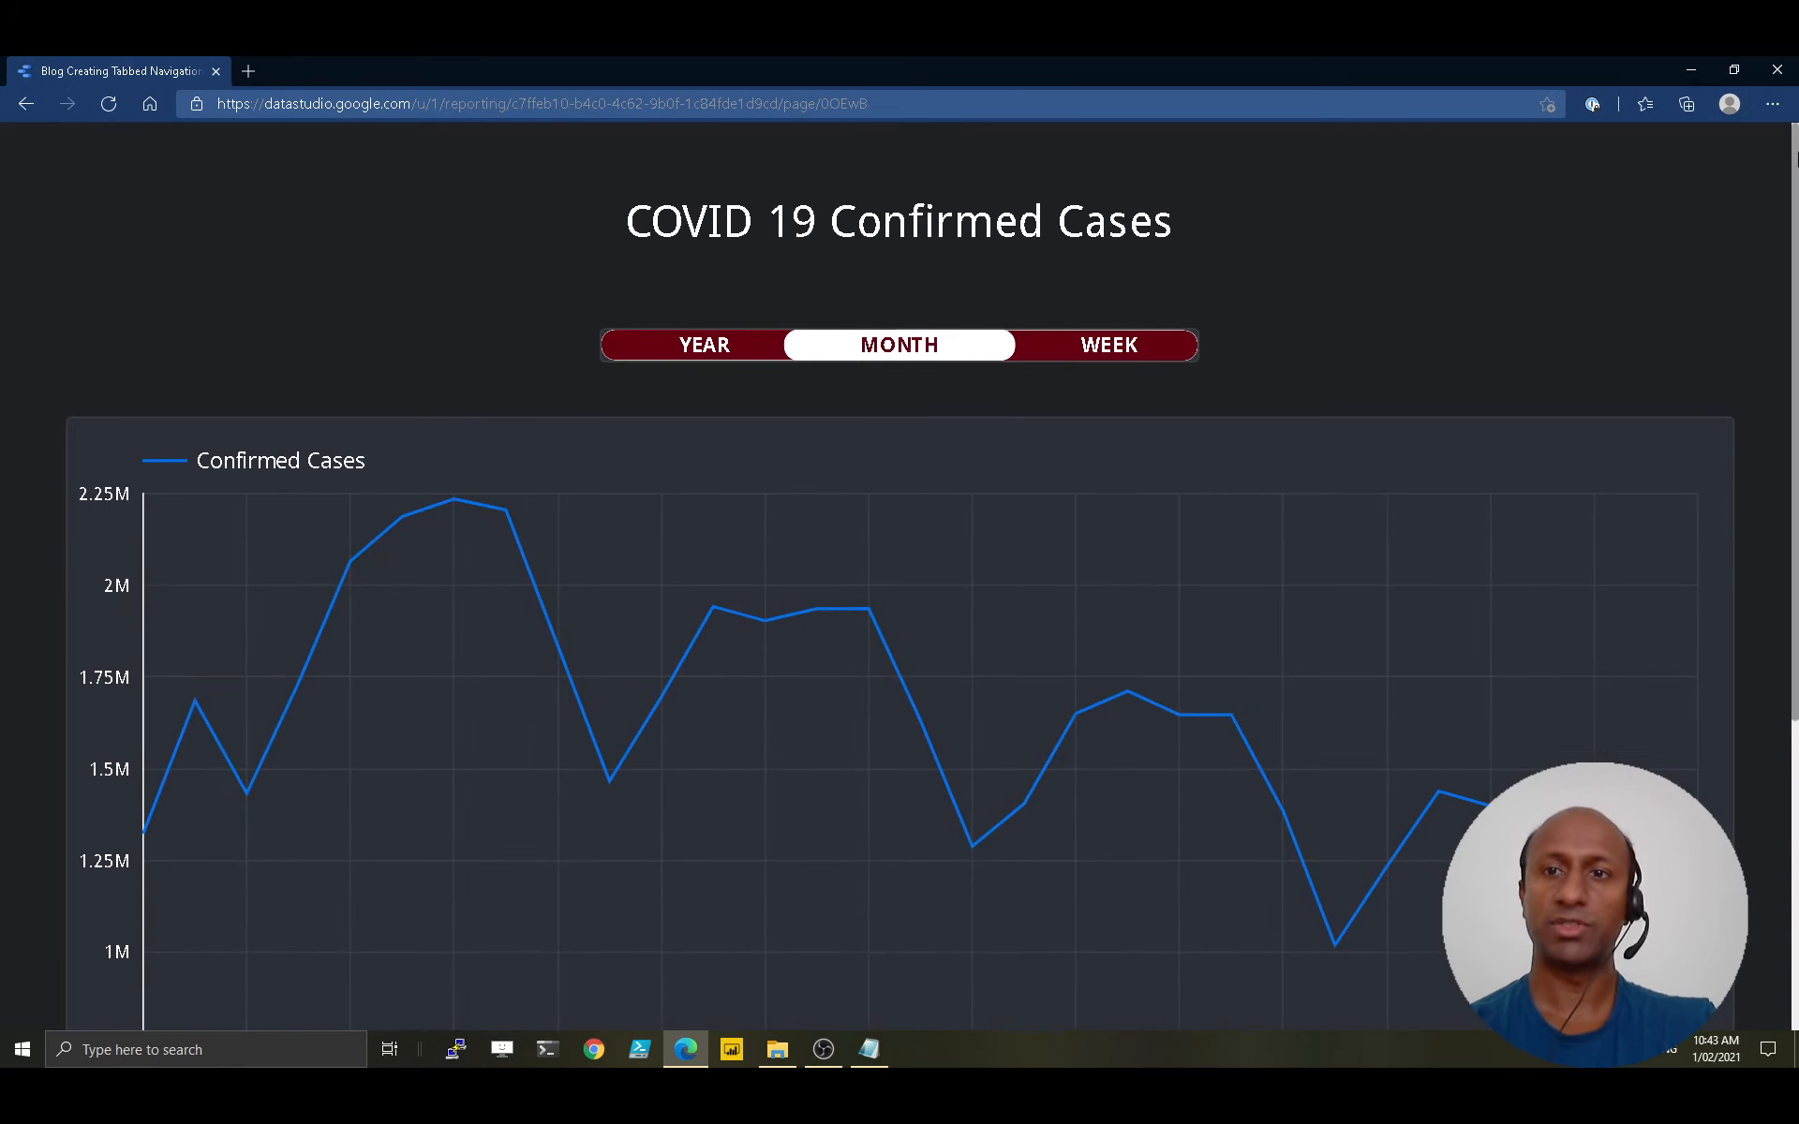
mouse_move(1726, 142)
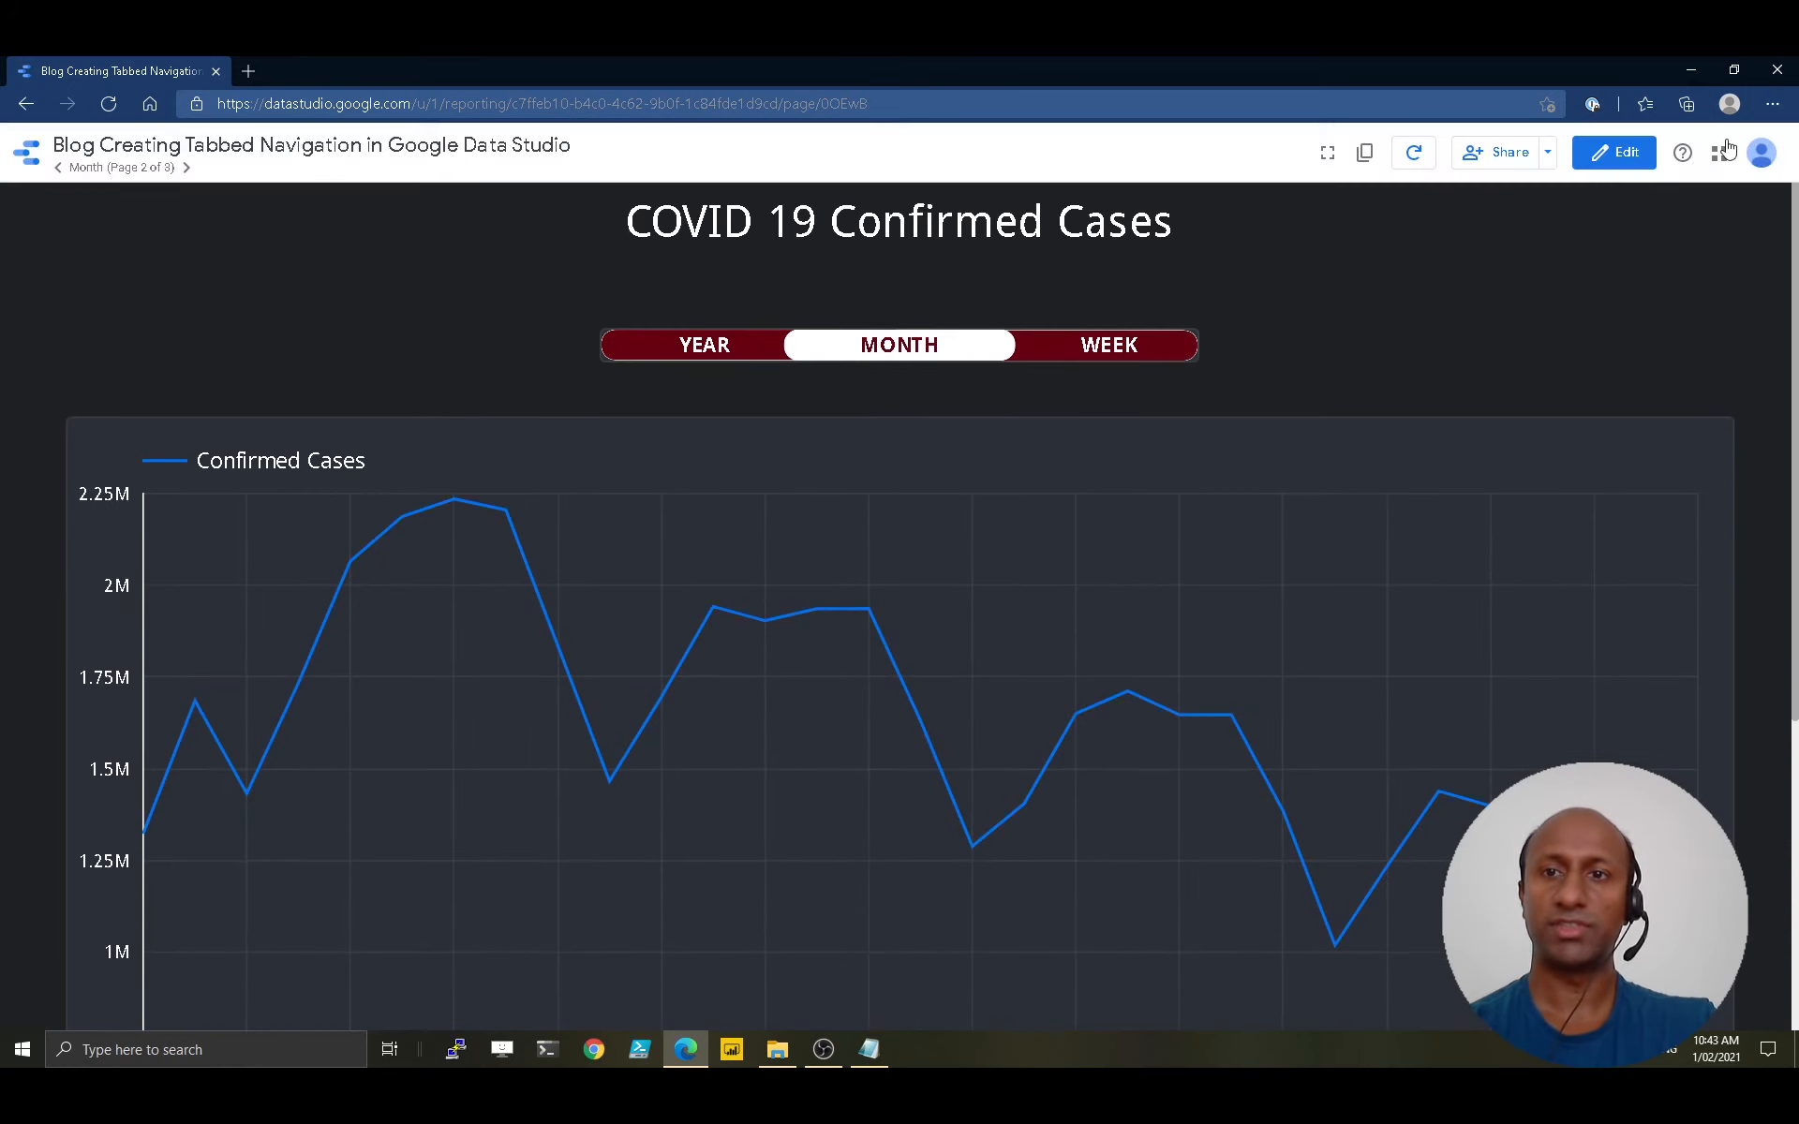
click(1626, 154)
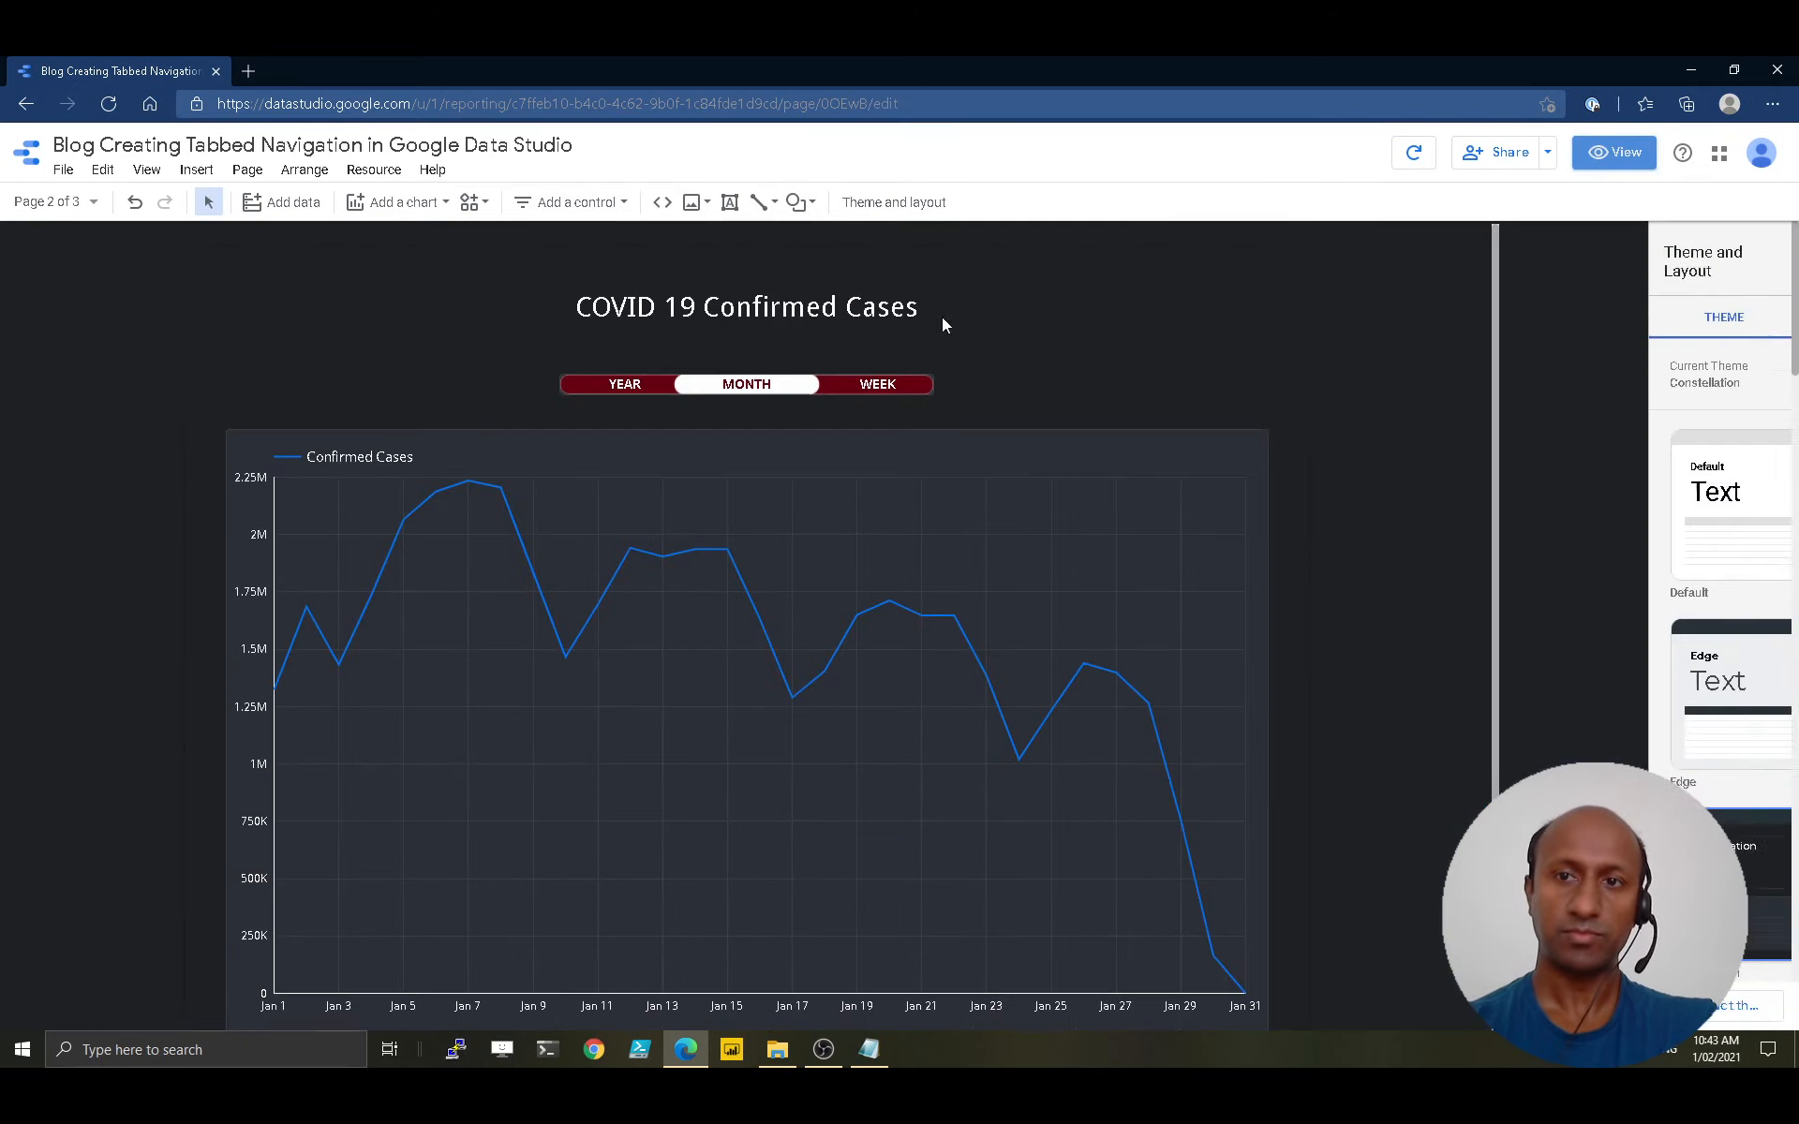
Examine the linked text boxes covering YEAR and WEEK on the Month page, along with the plain MONTH label
click(626, 384)
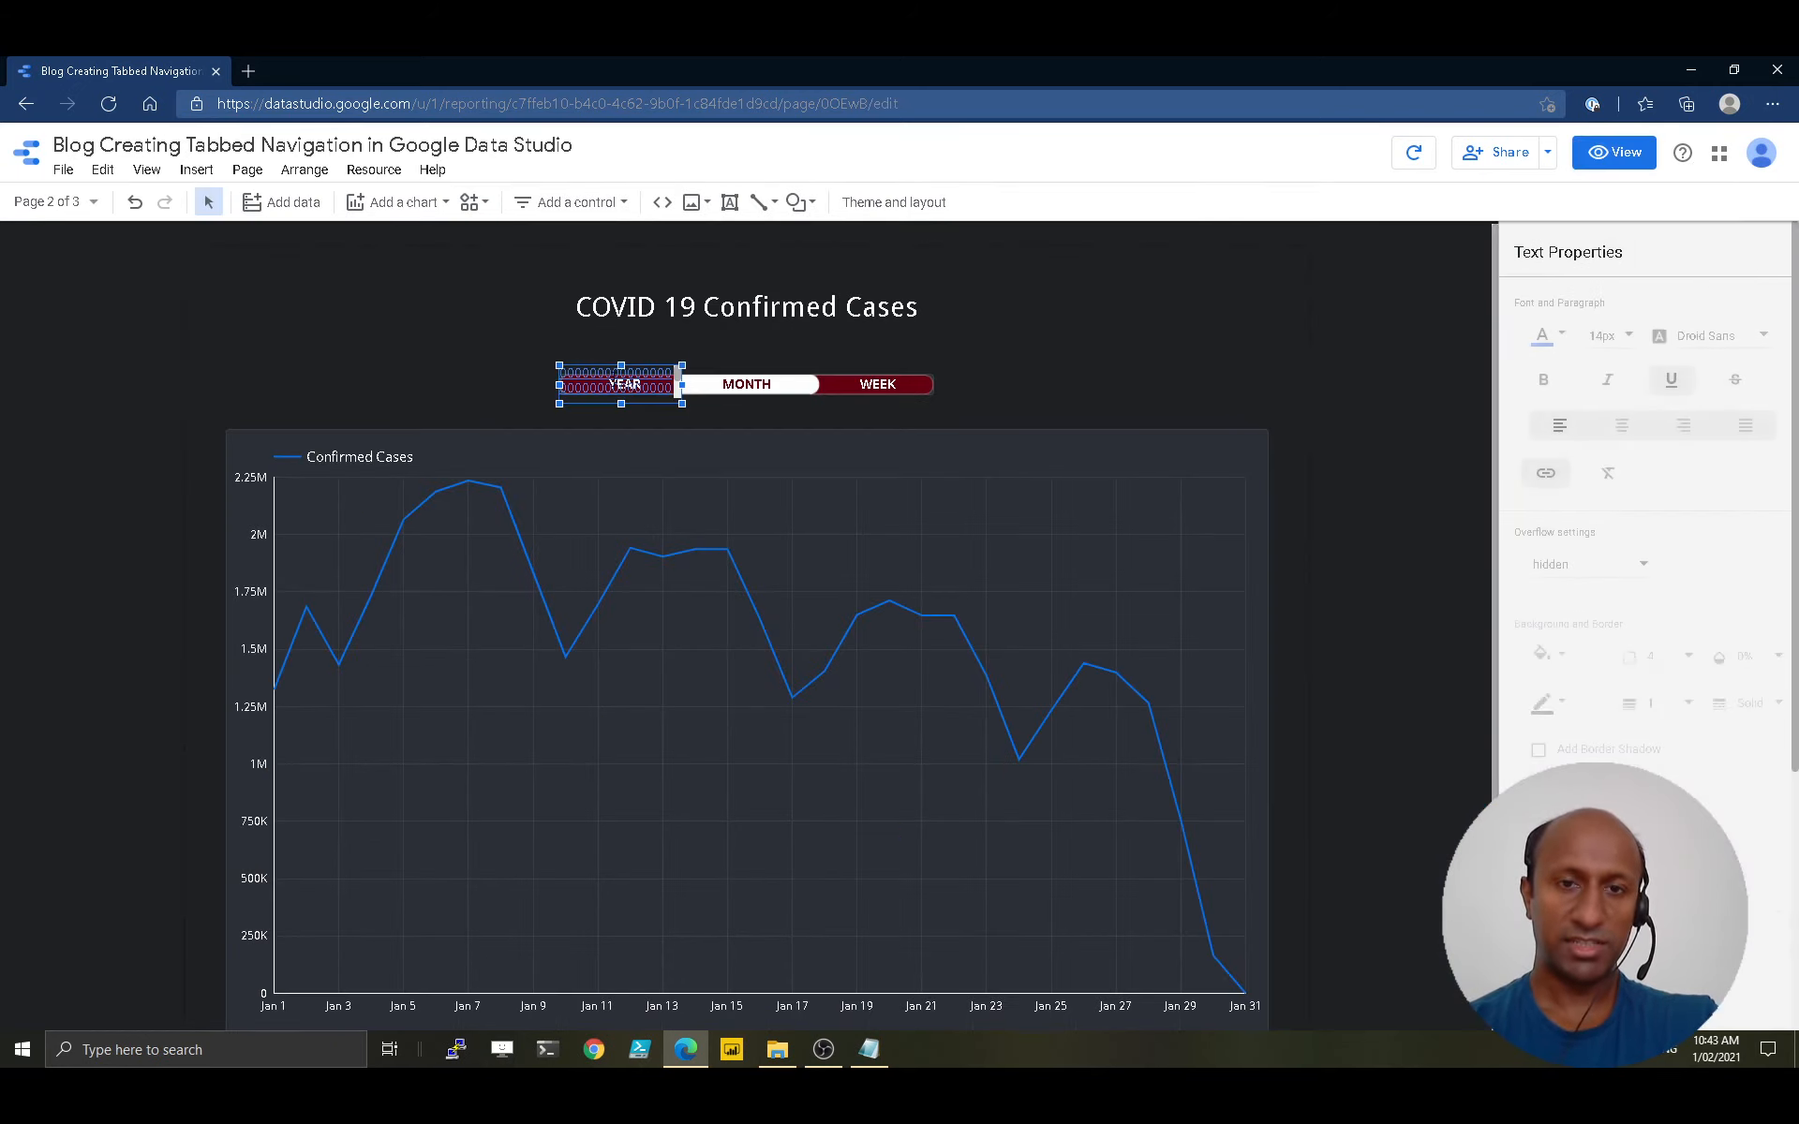
click(886, 388)
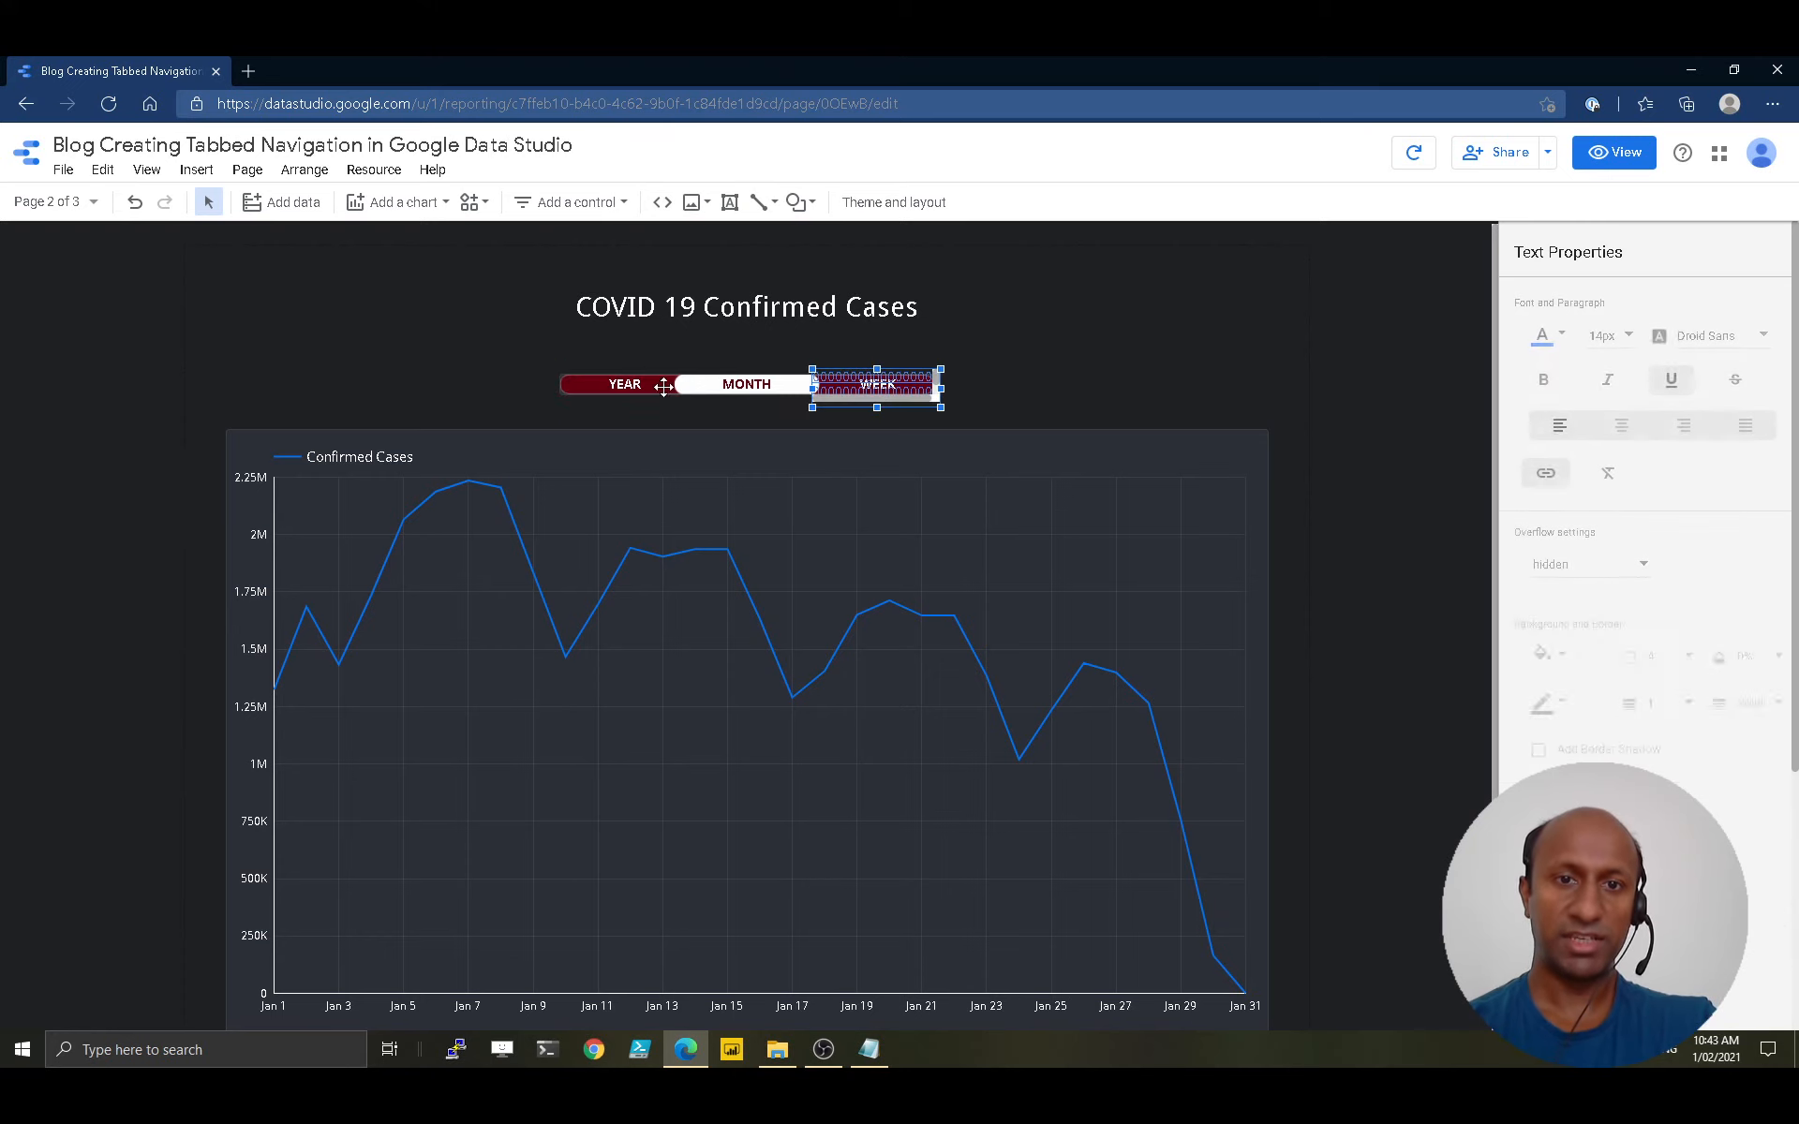
click(626, 384)
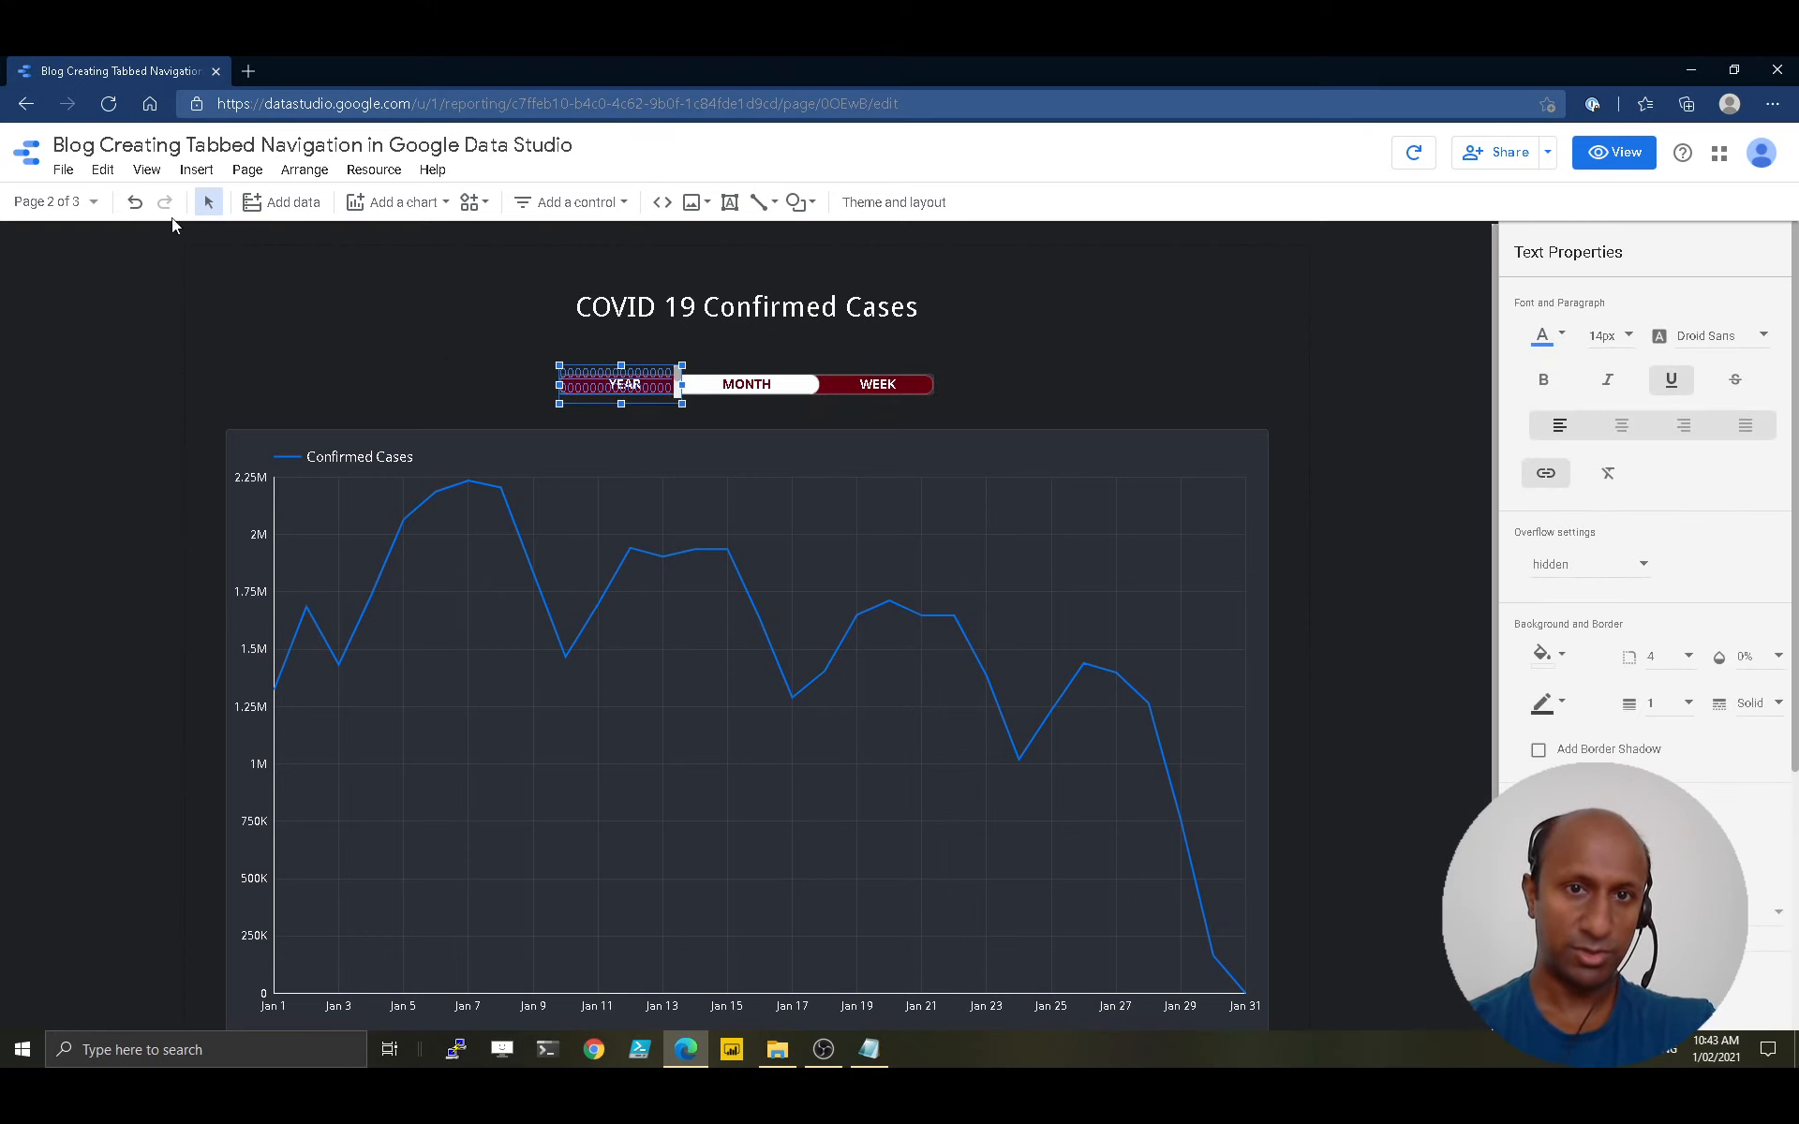
click(58, 203)
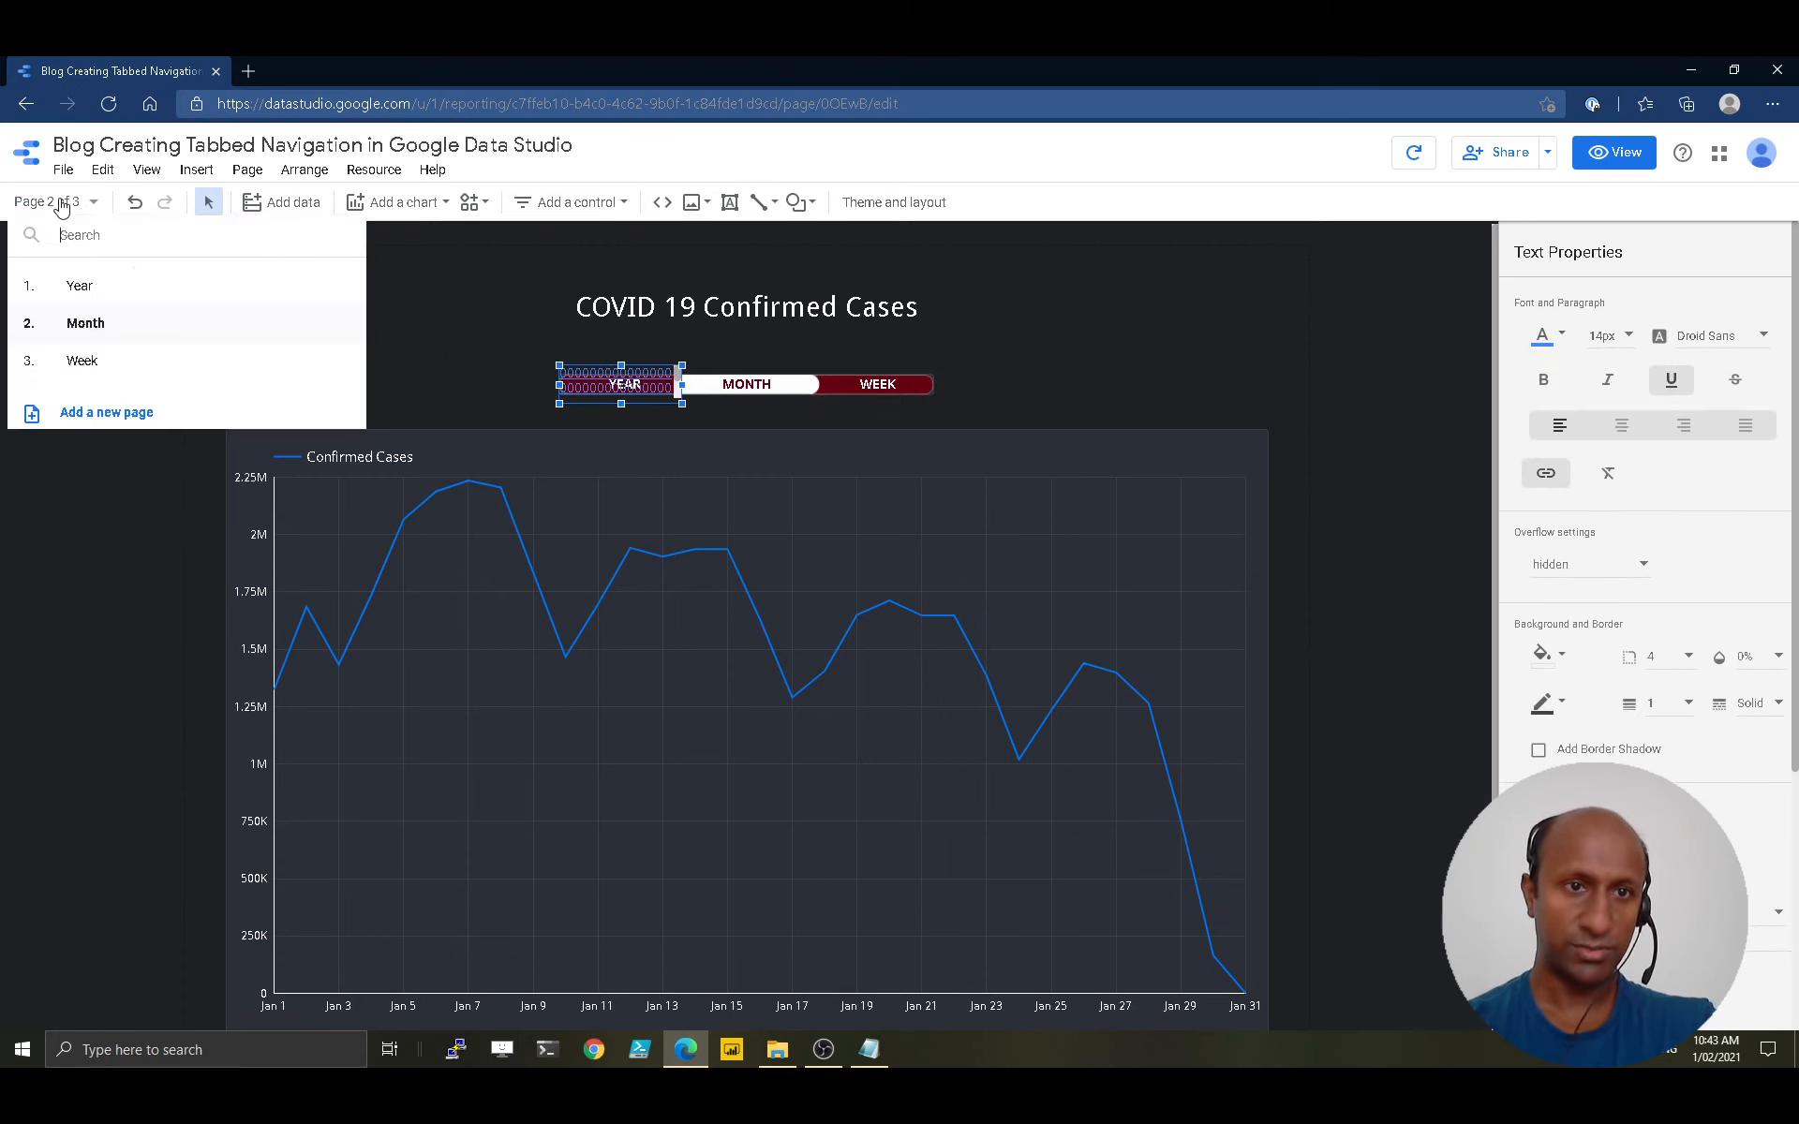
click(497, 312)
click(613, 379)
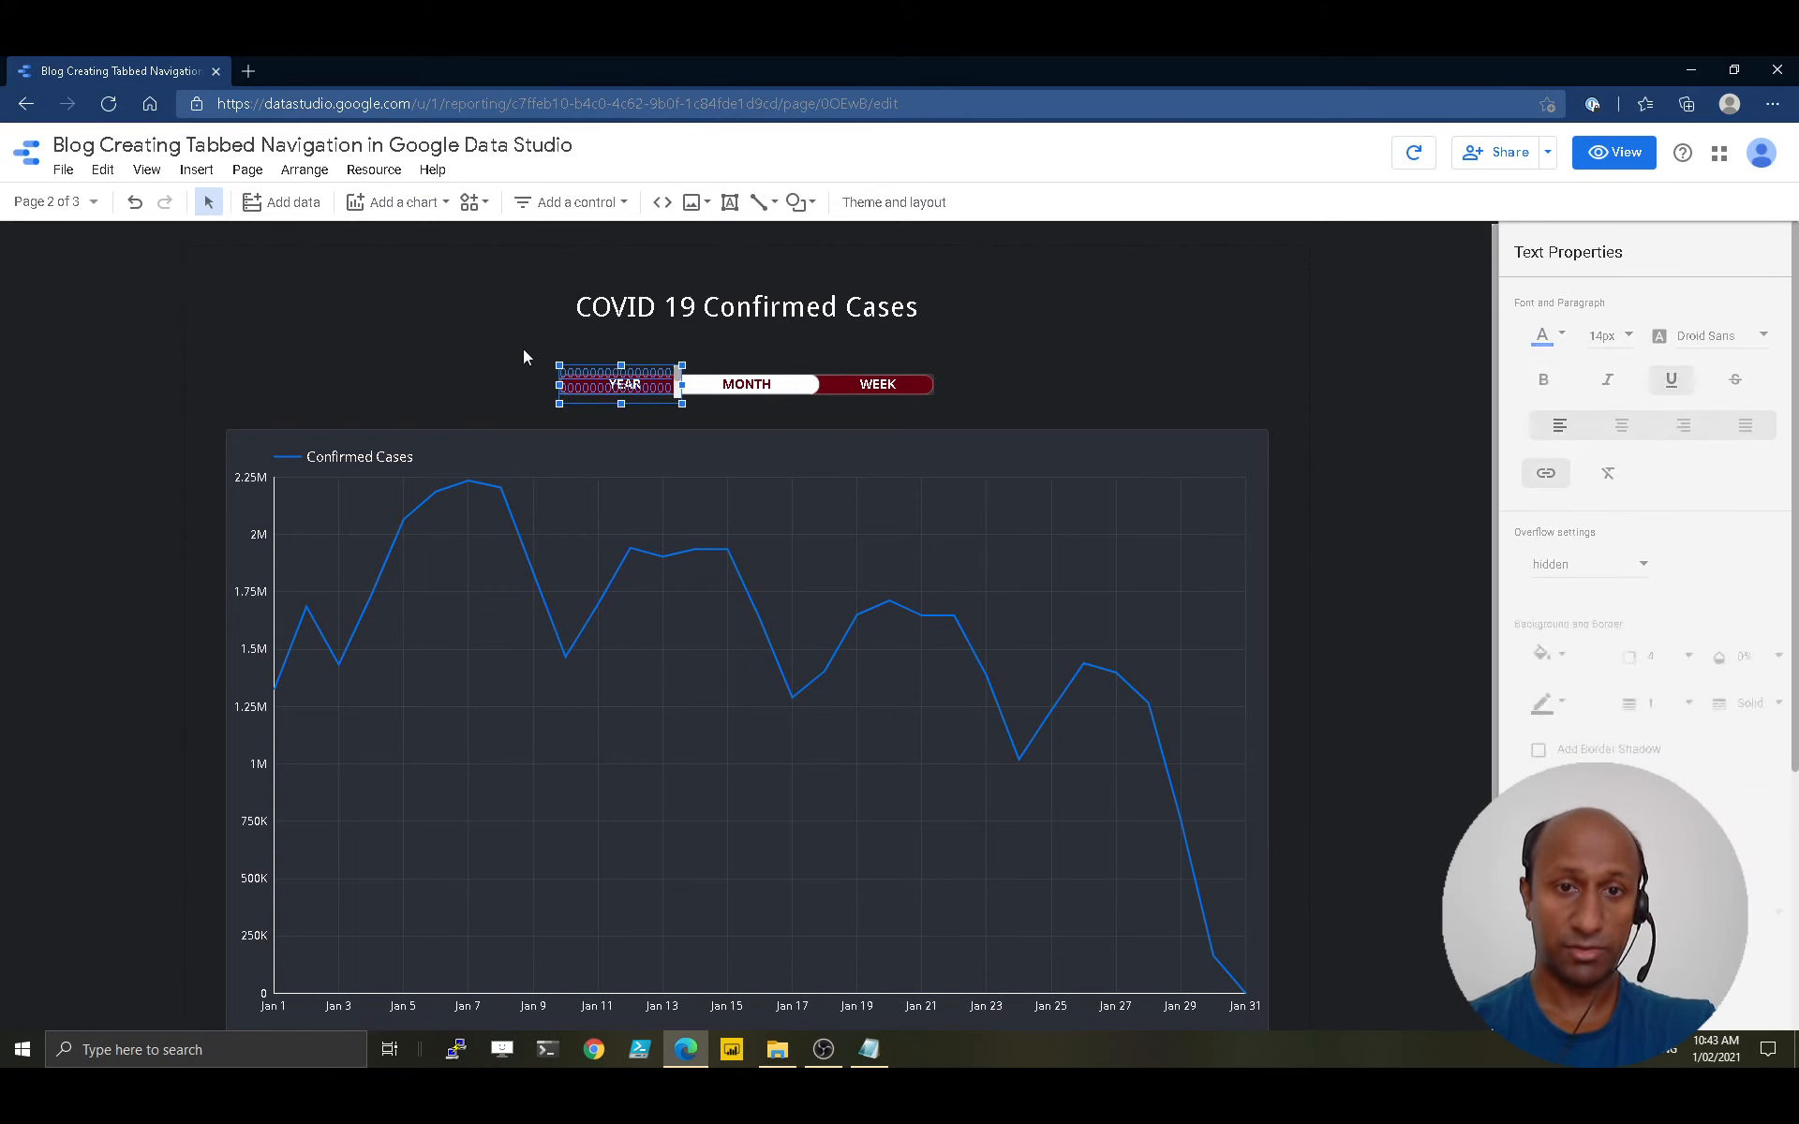
click(890, 387)
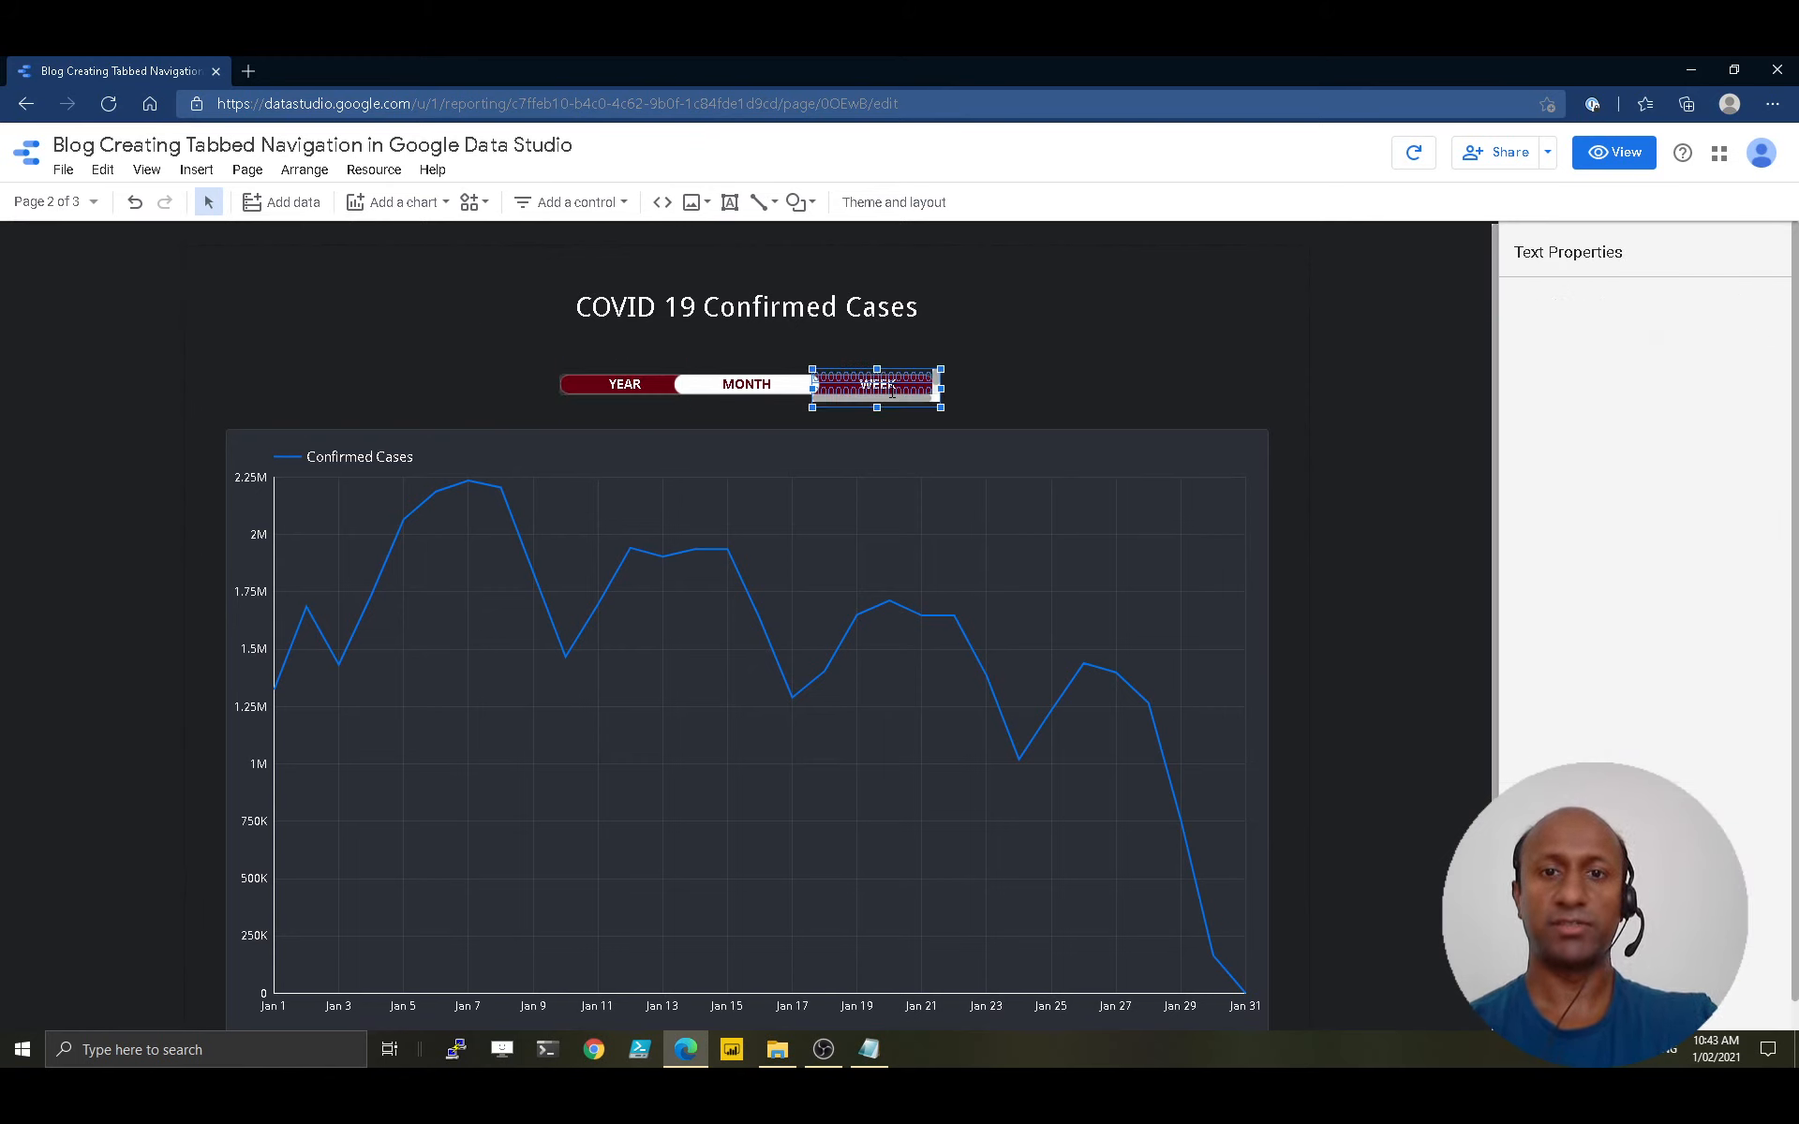
click(1015, 400)
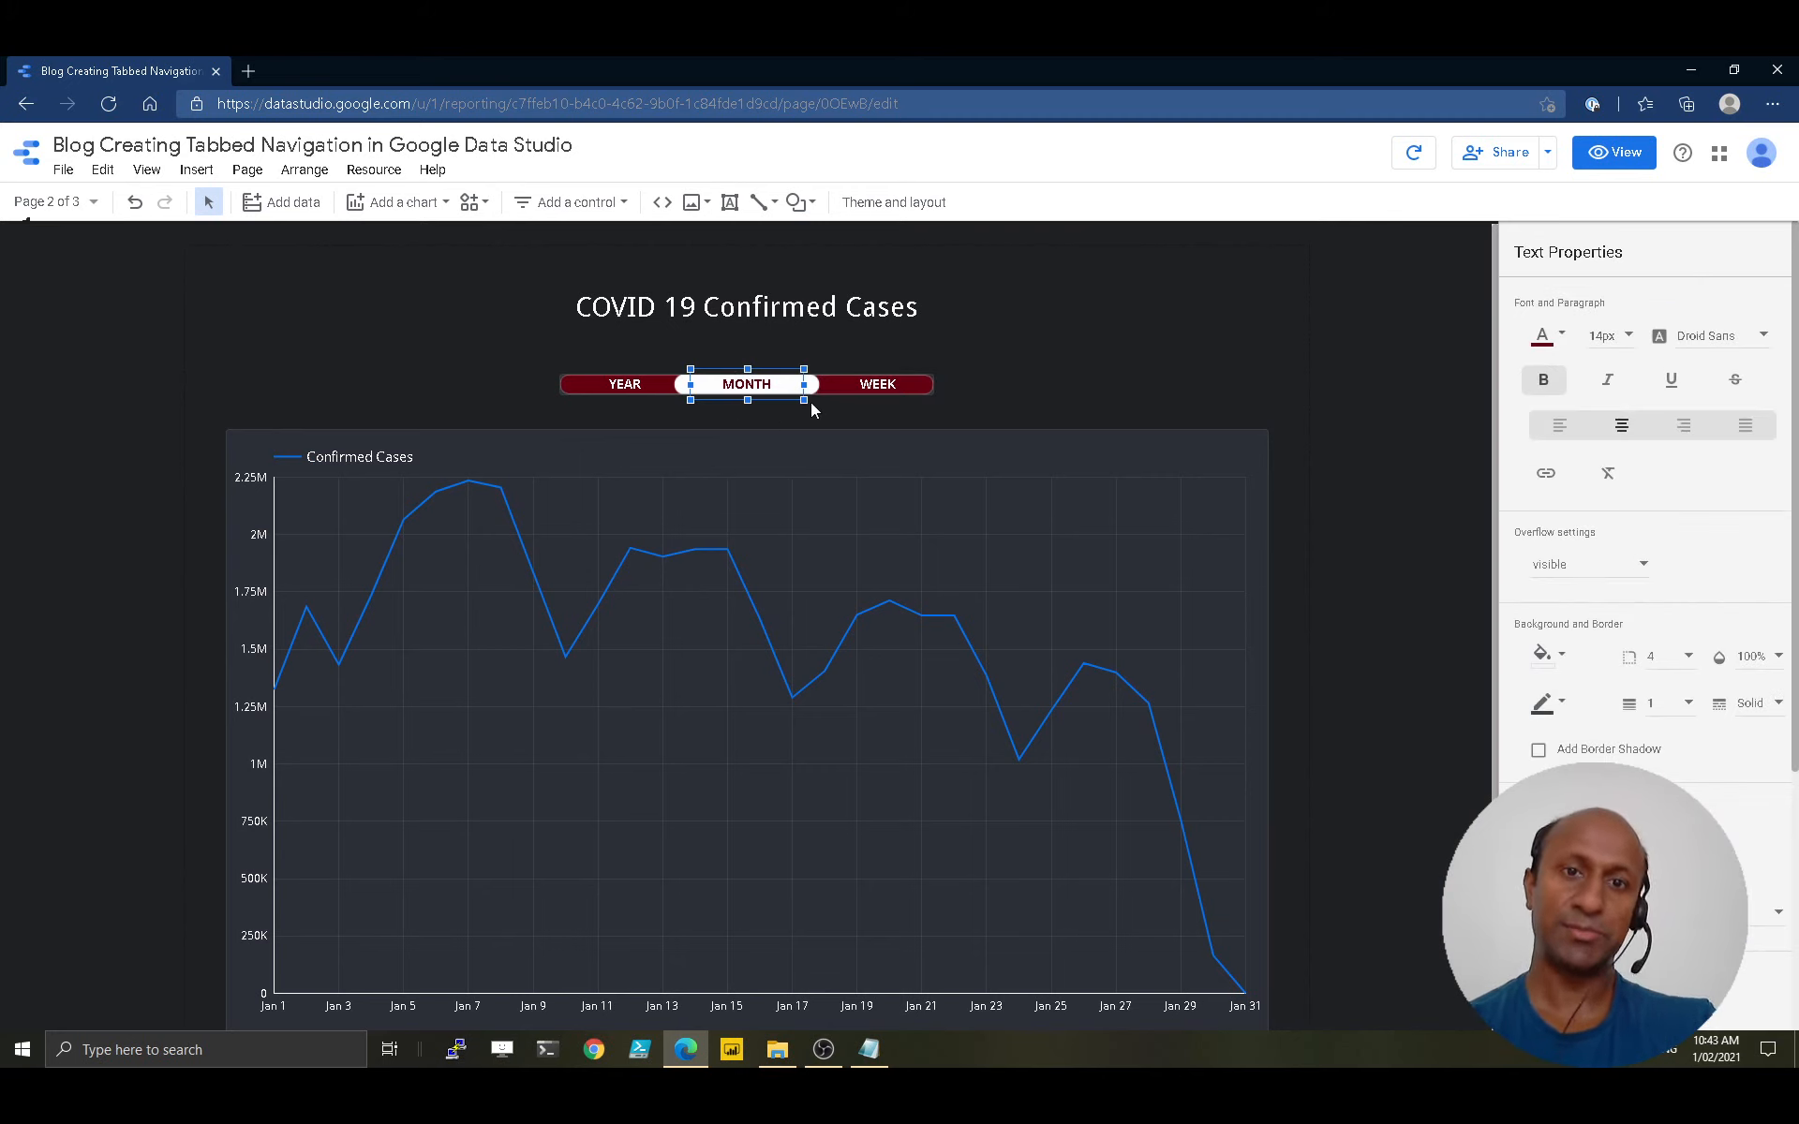
Go through the Week page to the Year page and examine the linked text boxes covering MONTH and WEEK there
click(89, 202)
click(122, 360)
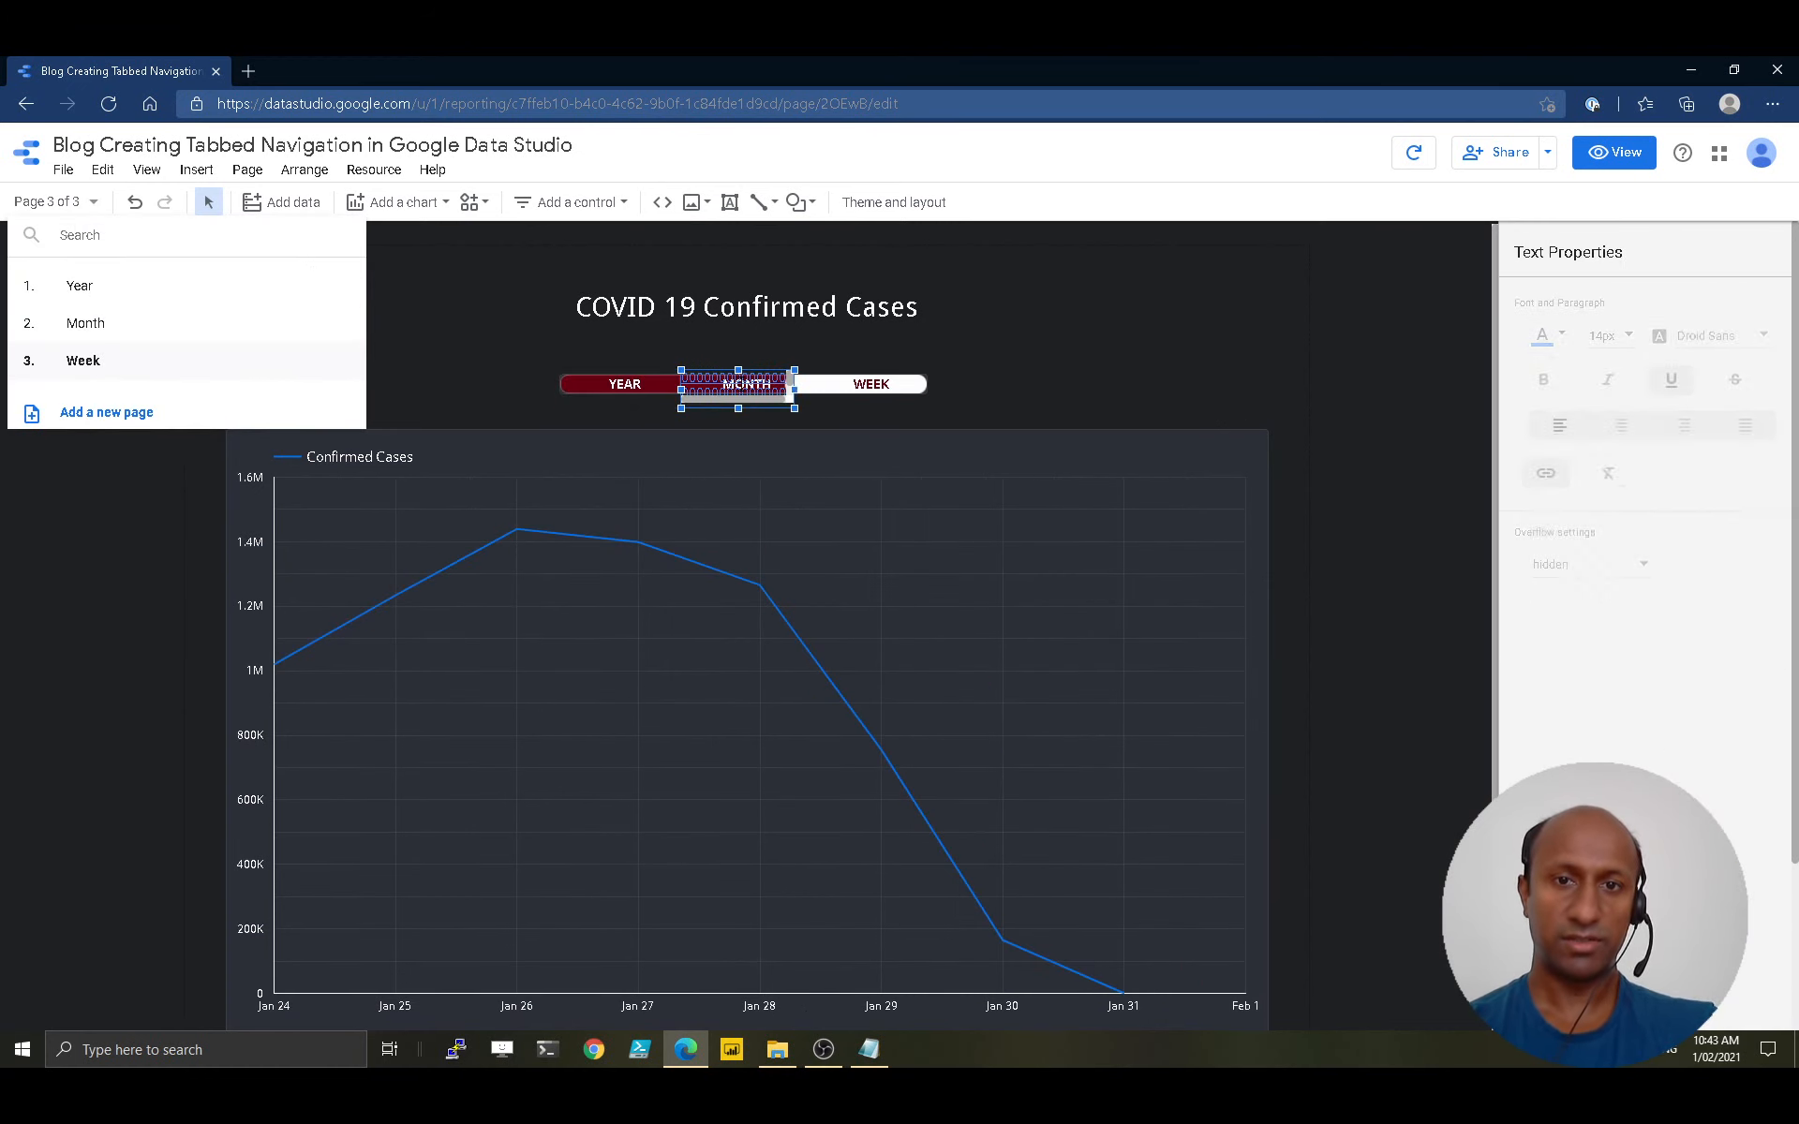
click(82, 285)
click(706, 422)
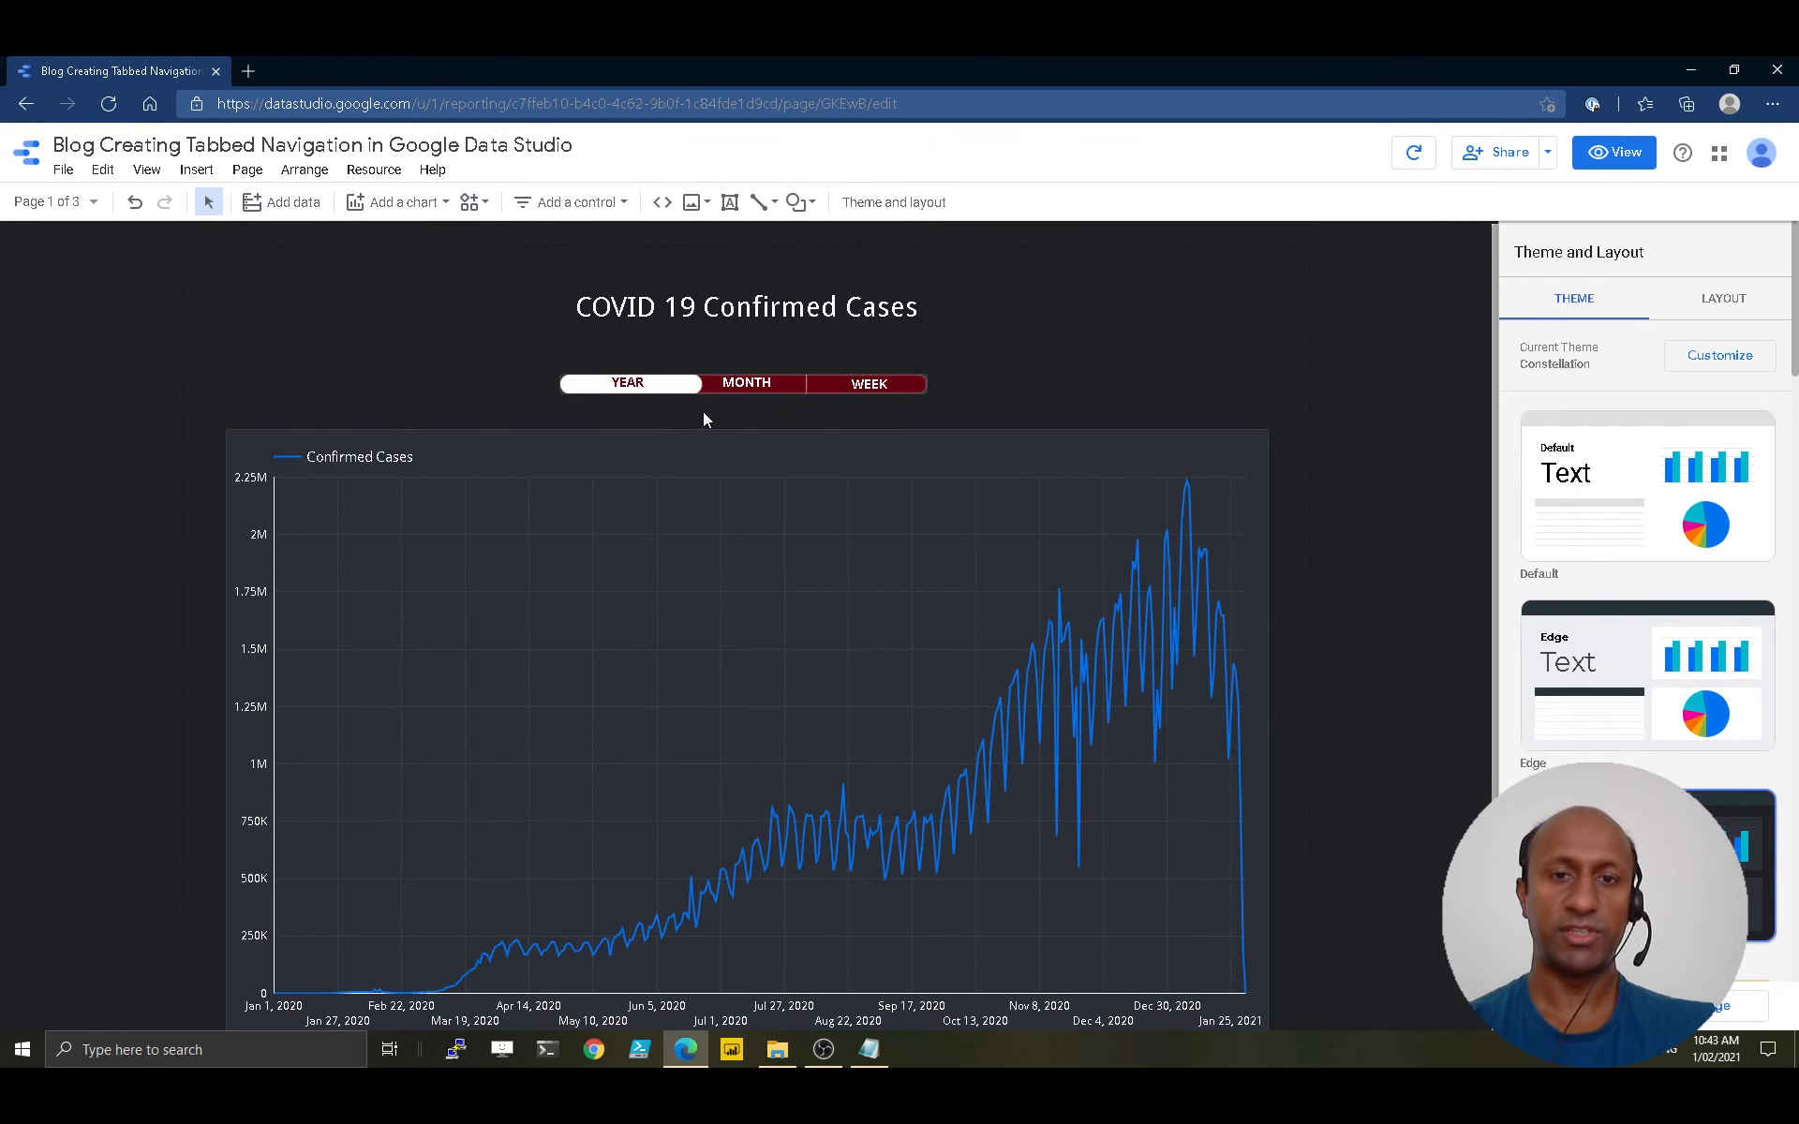
click(766, 386)
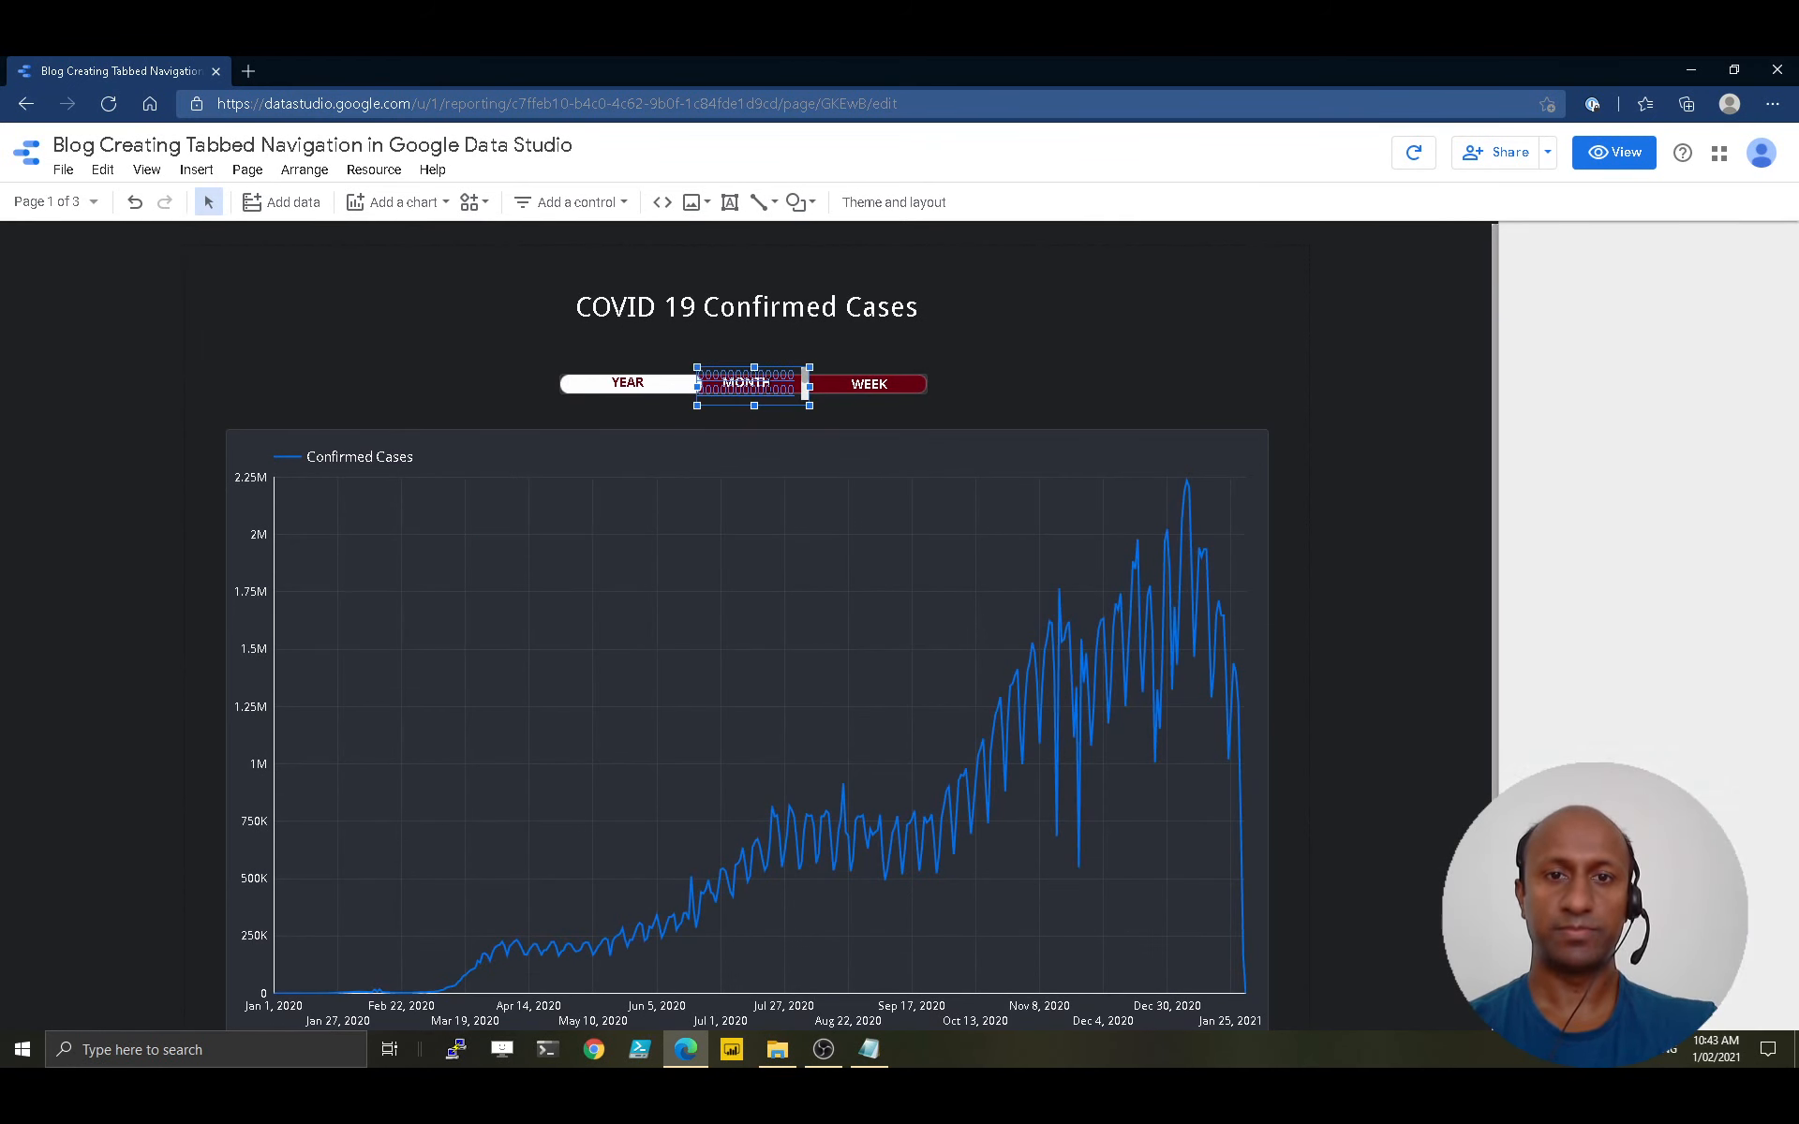
click(866, 384)
click(588, 383)
click(1276, 293)
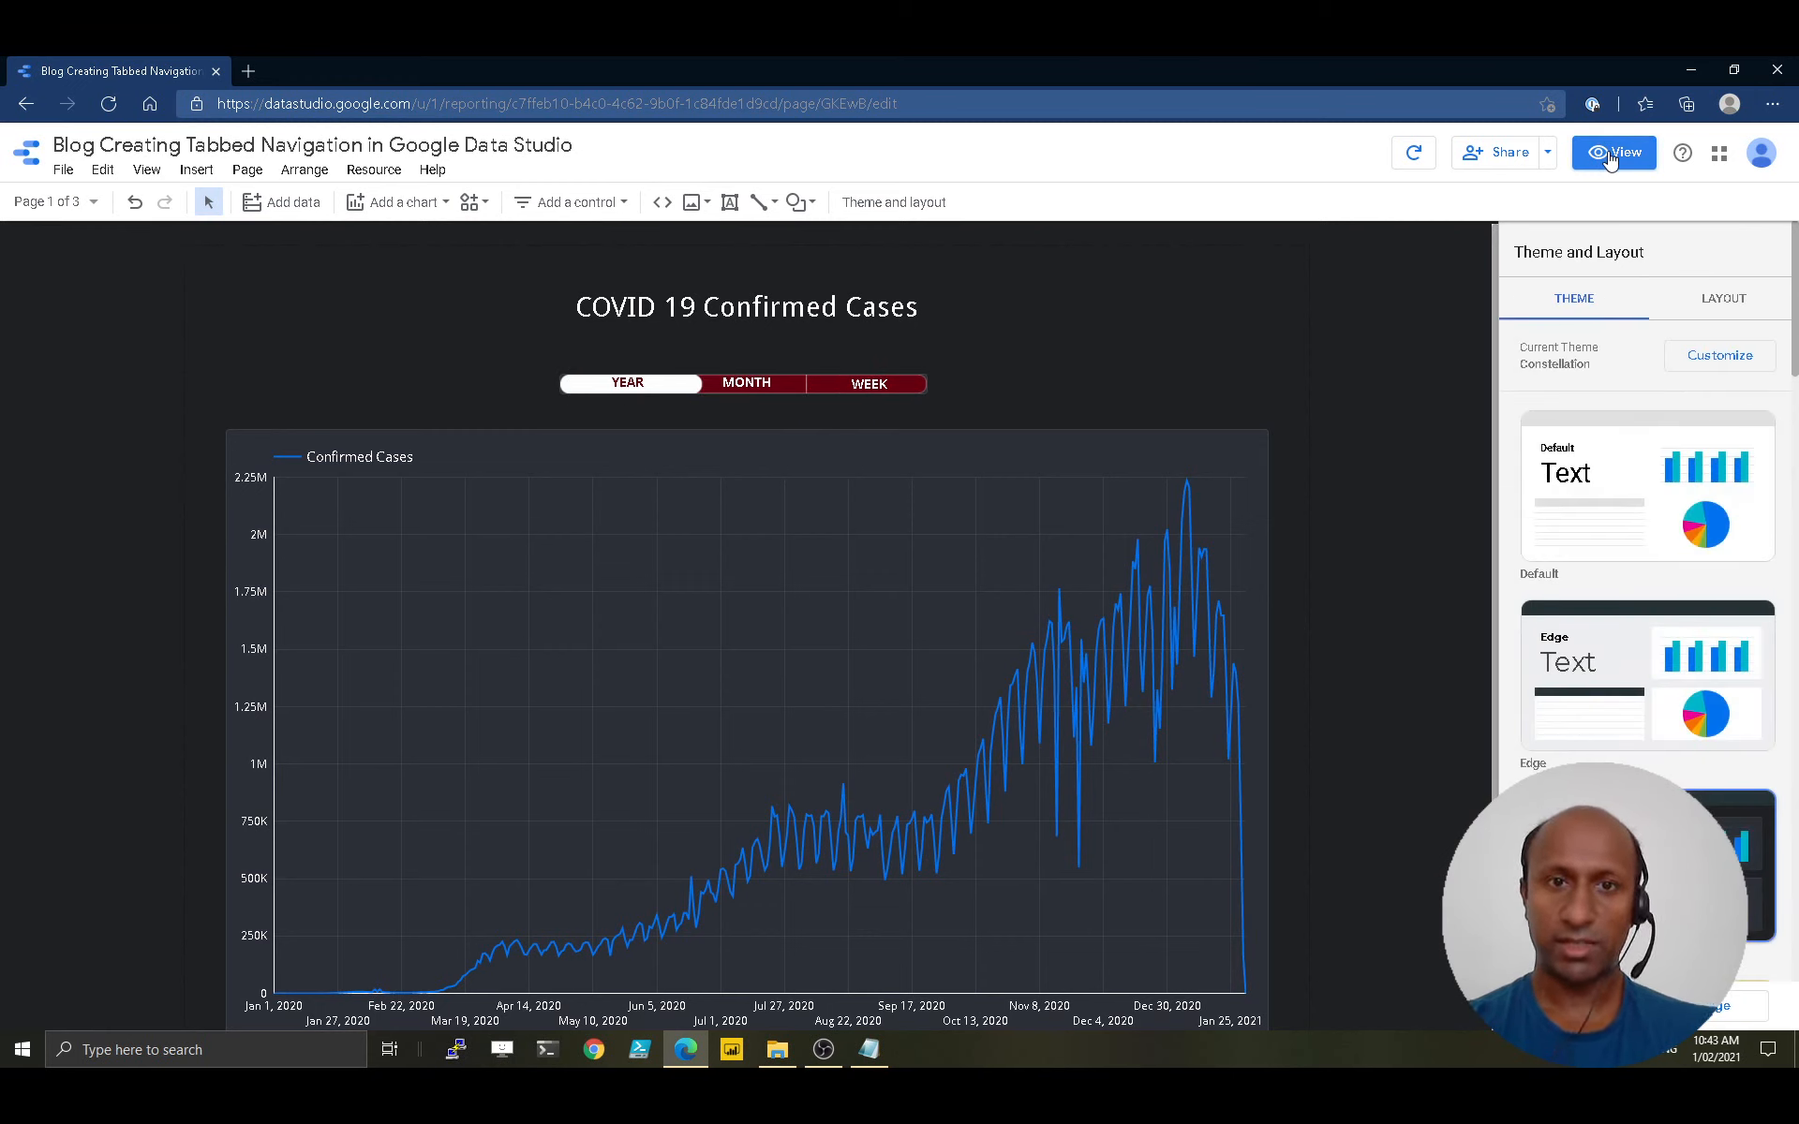
Test the YEAR, MONTH and WEEK tabs in view mode by moving between the three pages, finishing on Week
click(1610, 157)
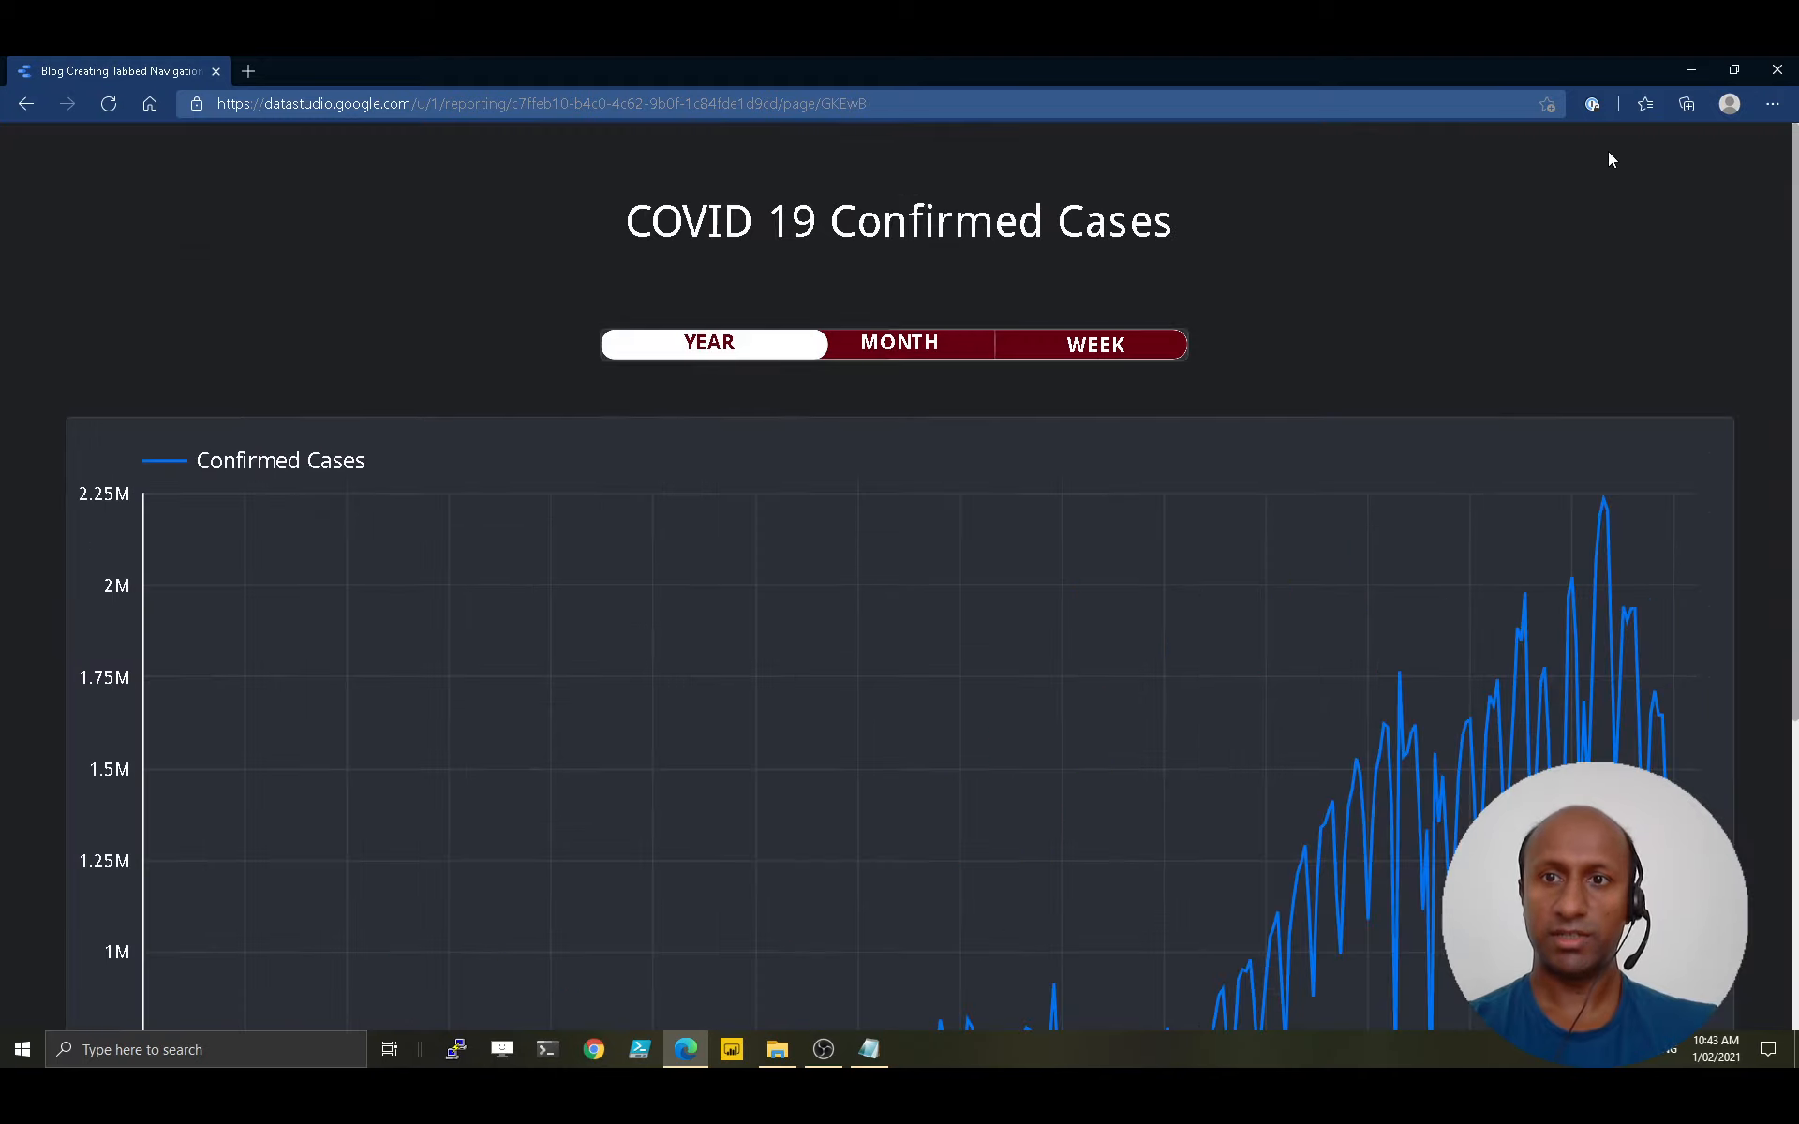
click(944, 351)
click(1115, 339)
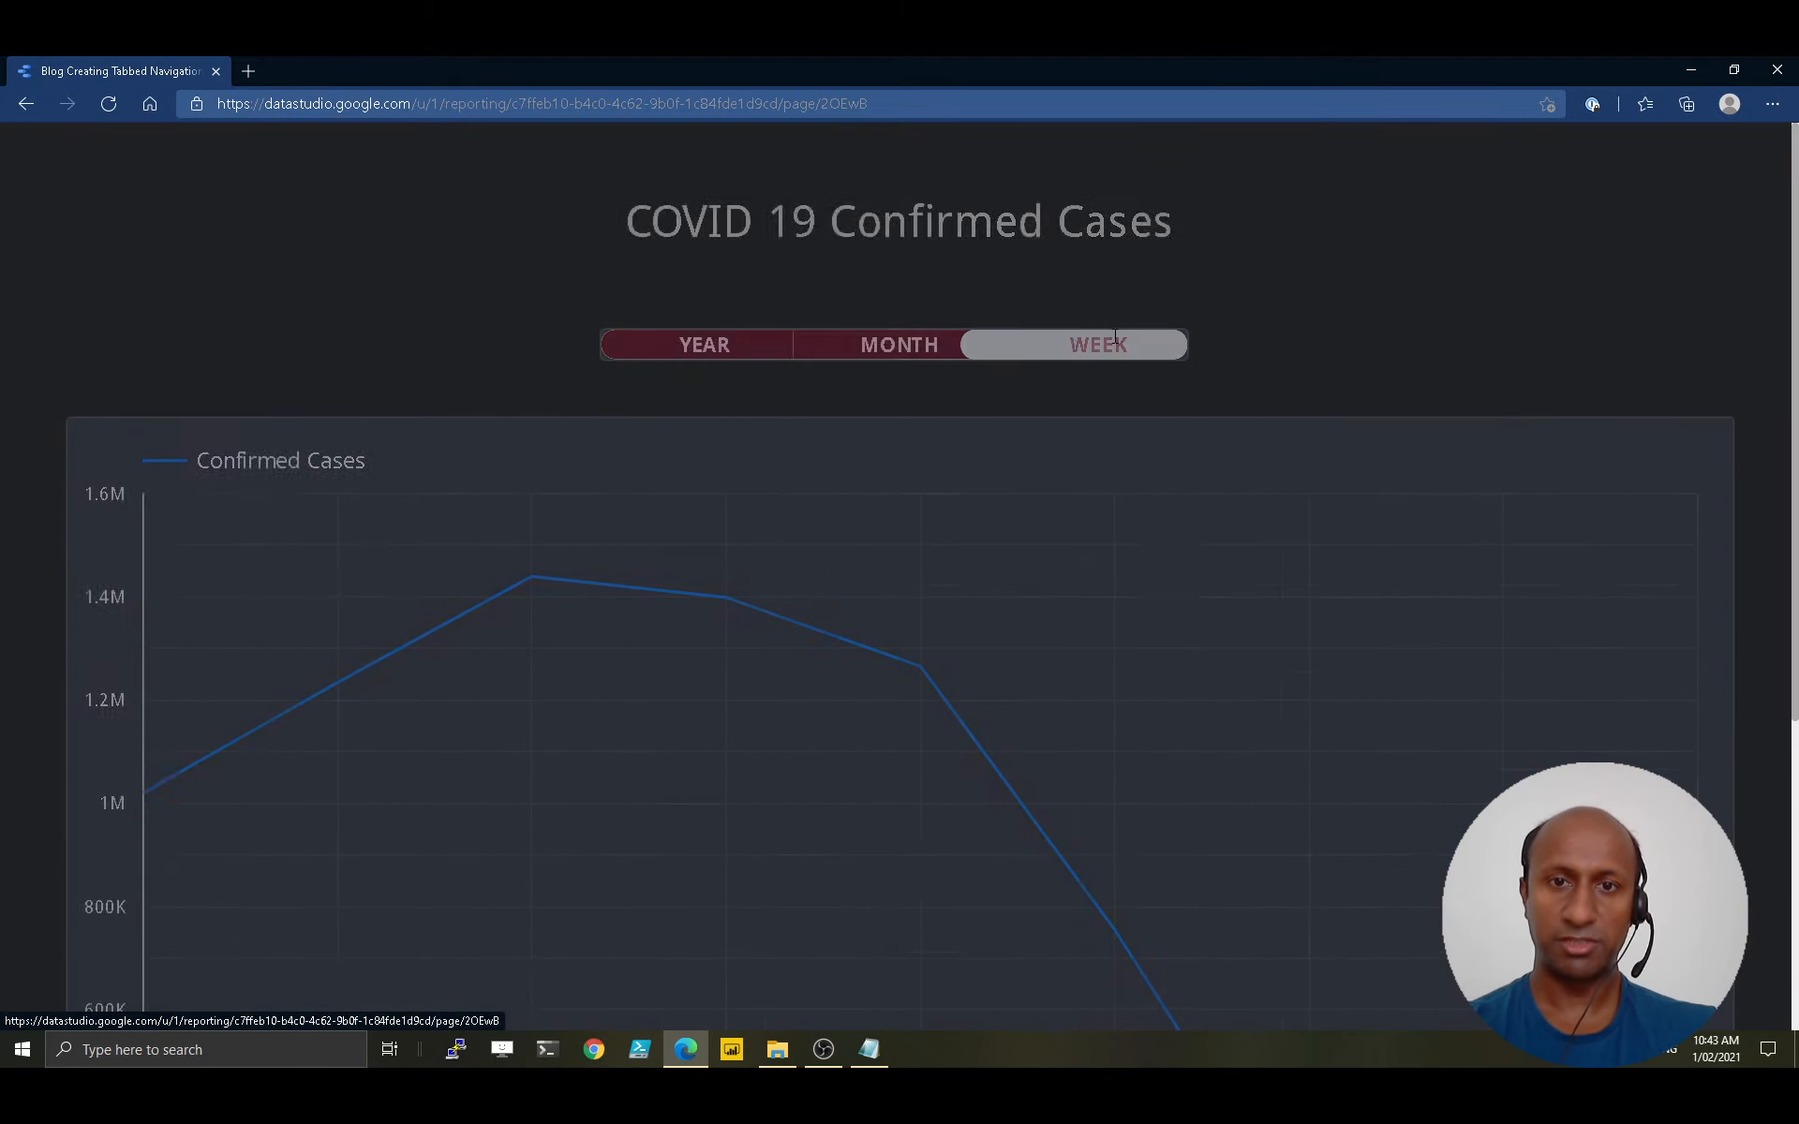
click(916, 345)
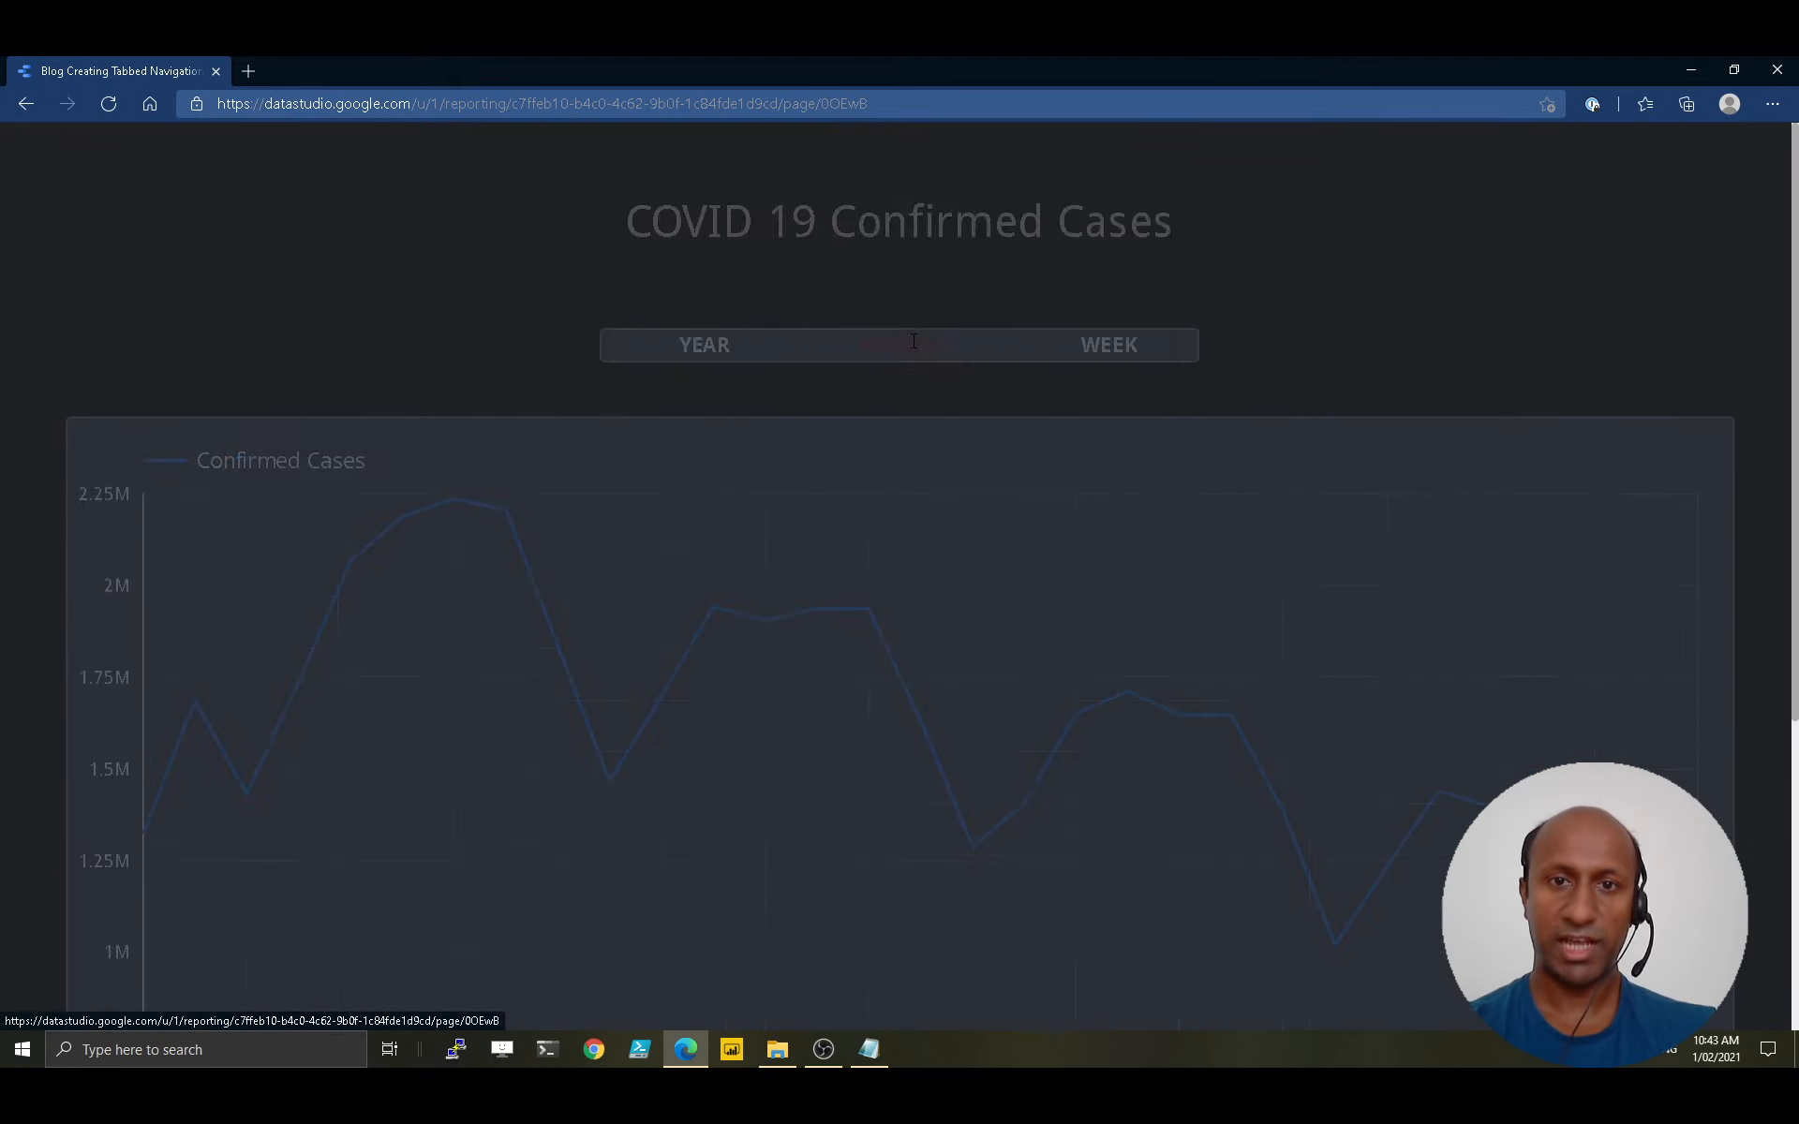
click(721, 351)
click(900, 349)
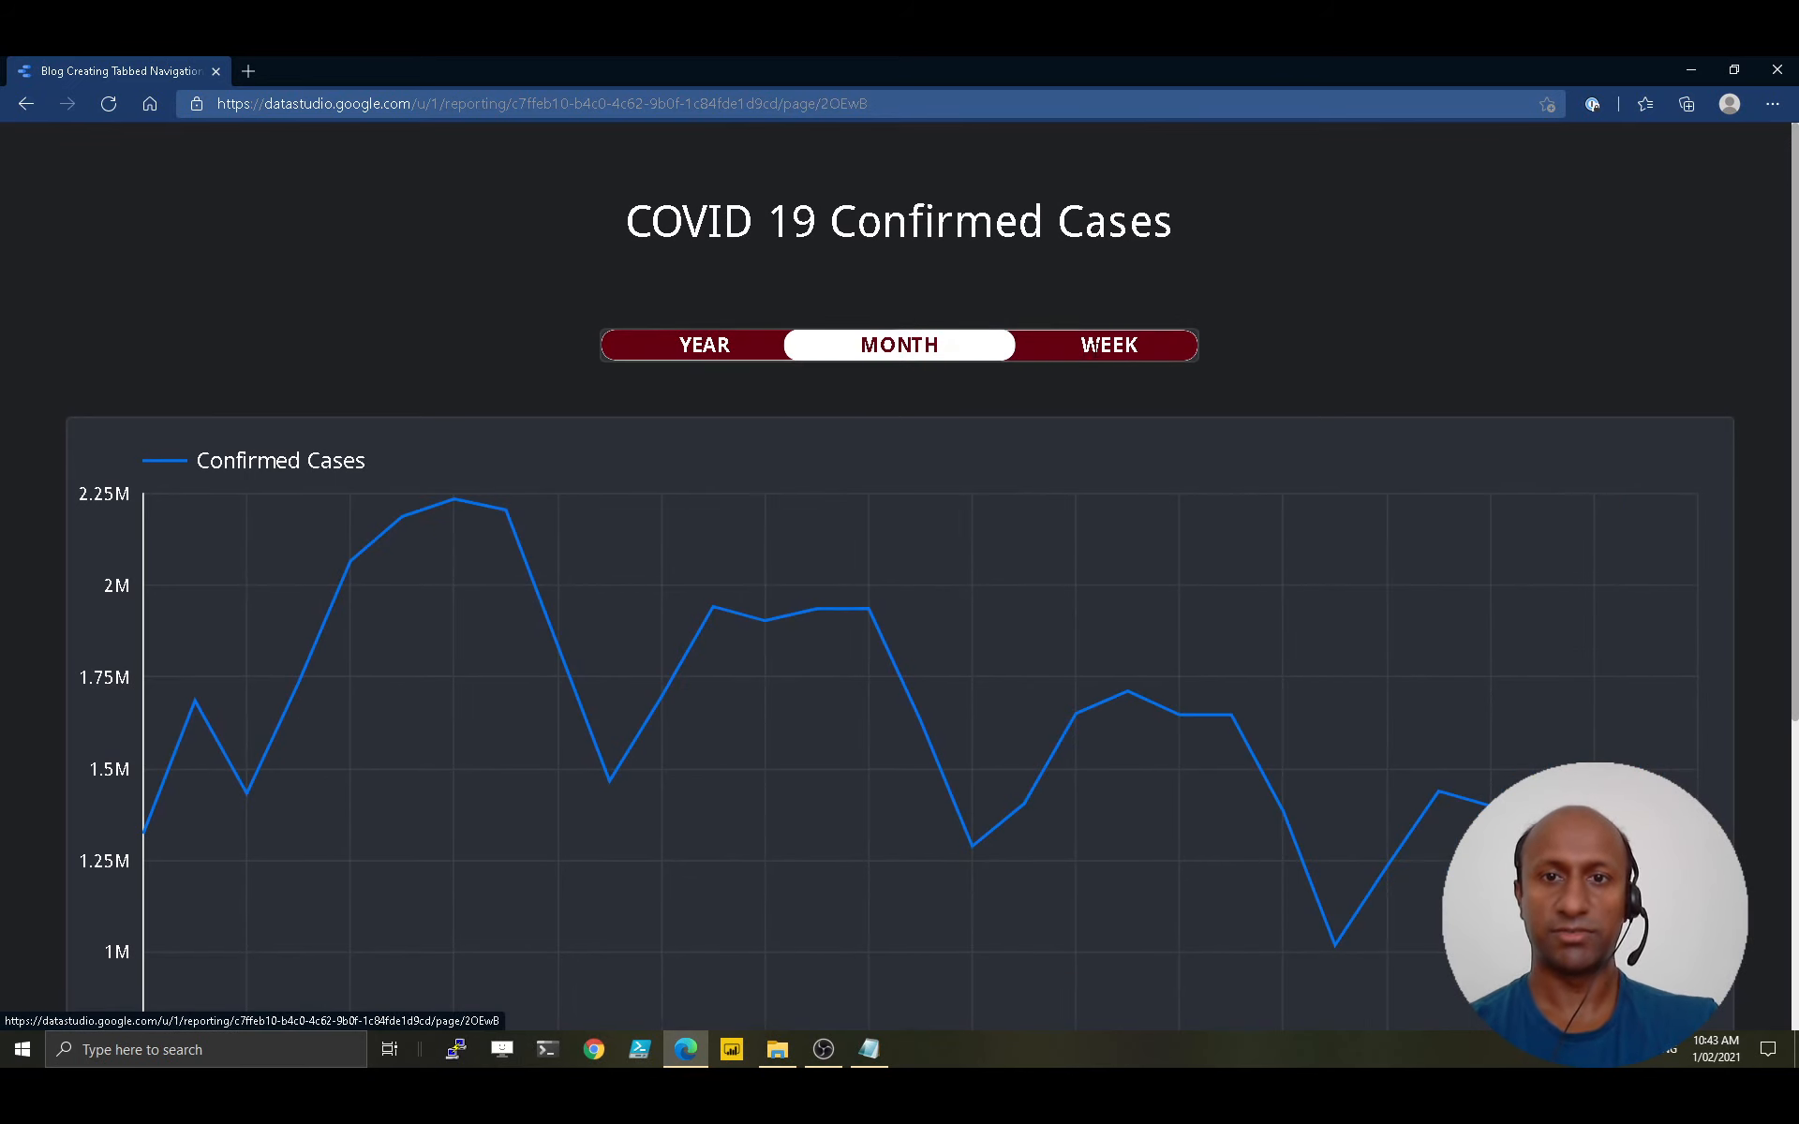
click(1094, 347)
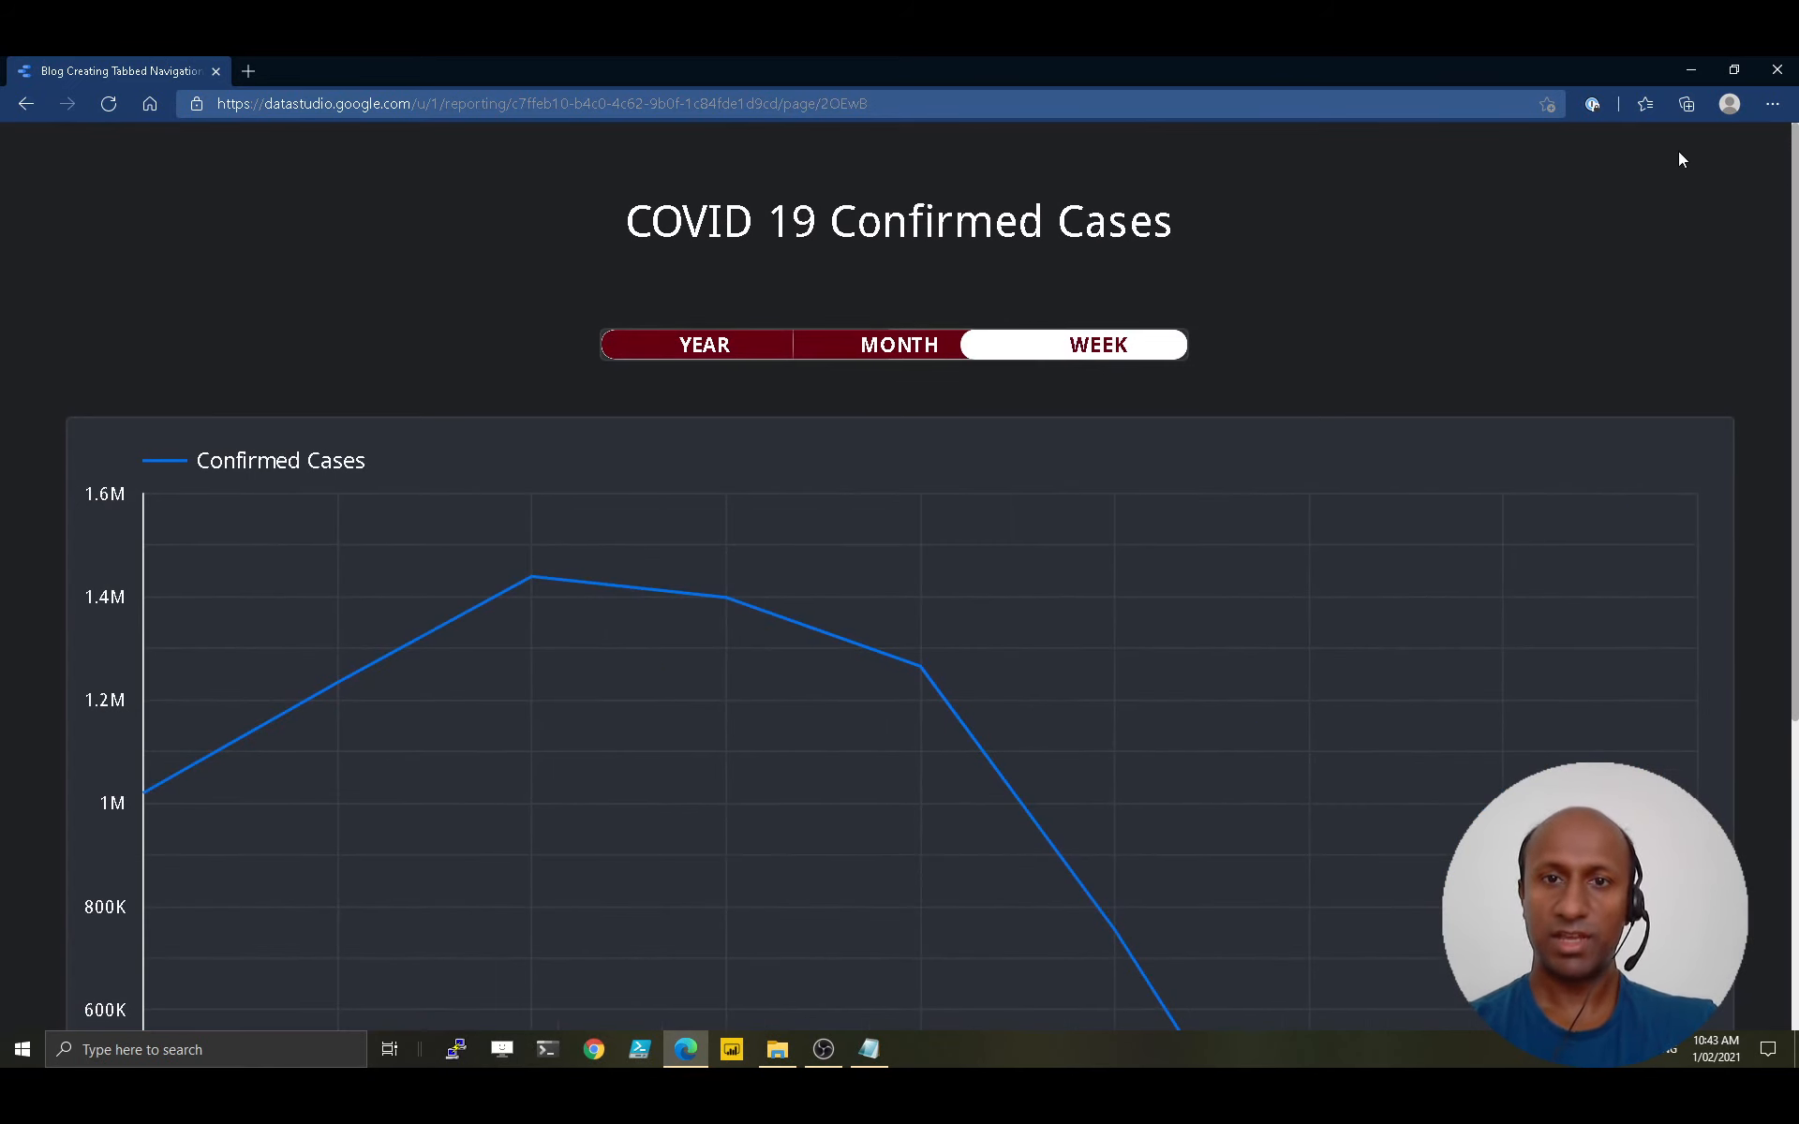